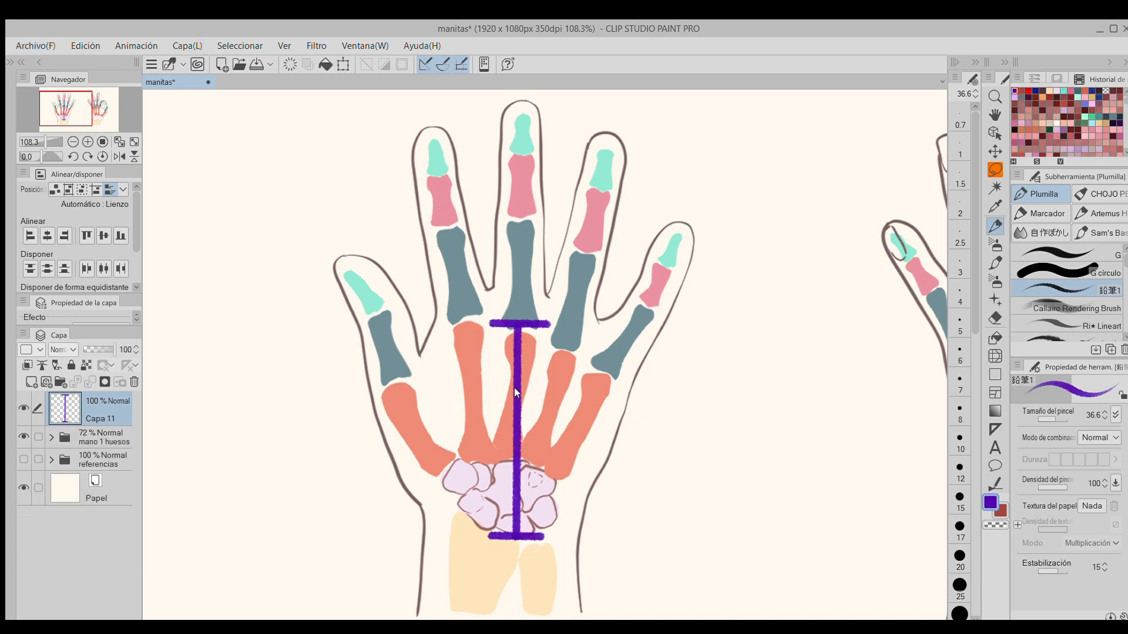
# Step: Duplicate the purple measuring bar to span the middle finger and palm, then merge both bars and place them beside the hand
pyautogui.moveTo(514, 387); pyautogui.dragTo(516, 187)
pyautogui.hotkey('ctrl', 'j')
pyautogui.moveTo(511, 305); pyautogui.dragTo(509, 511)
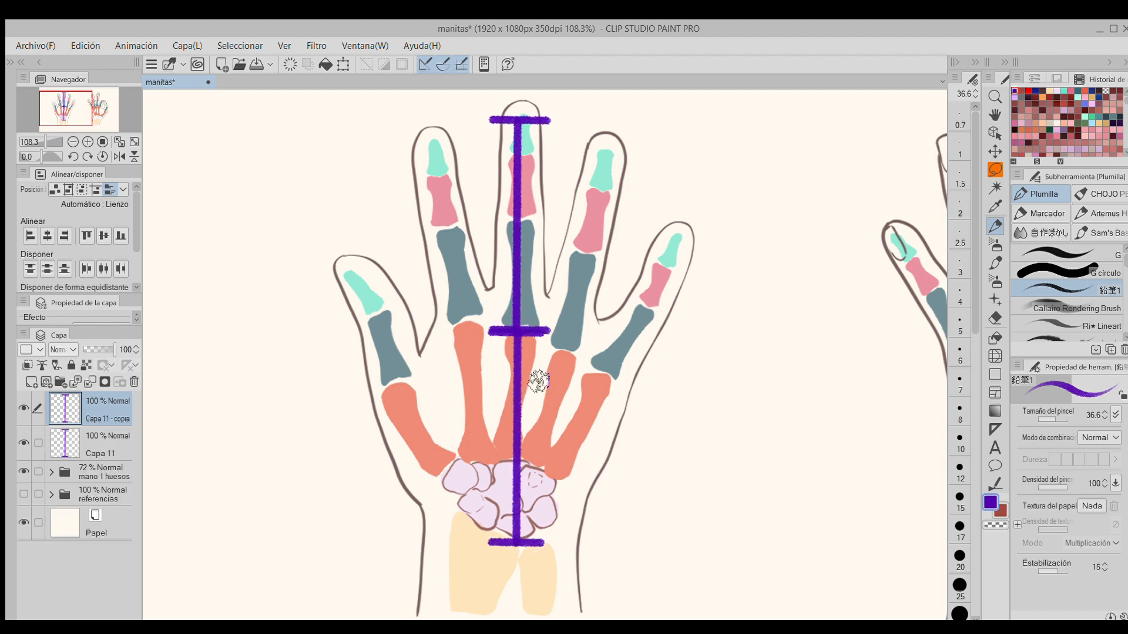
pyautogui.click(86, 382)
pyautogui.moveTo(538, 379); pyautogui.dragTo(734, 361)
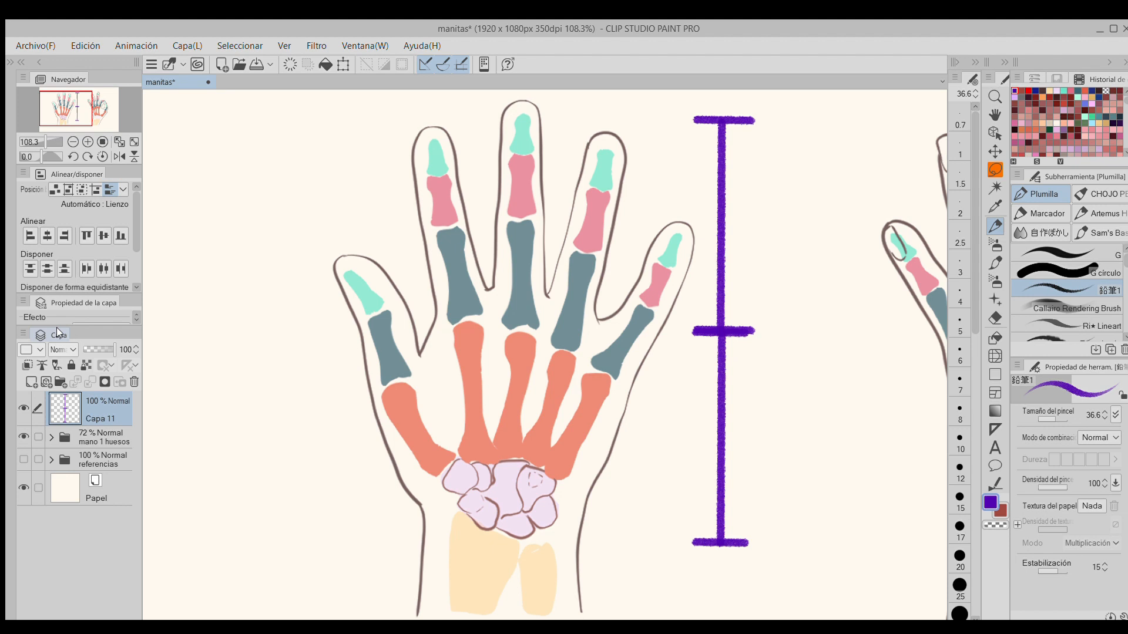
# Step: On a new layer, write "1/2" next to the lower and the upper half of the measuring bar
pyautogui.hotkey('ctrl', 'shift', 'n')
pyautogui.moveTo(762, 409); pyautogui.dragTo(749, 448)
pyautogui.moveTo(778, 415); pyautogui.dragTo(763, 453)
pyautogui.moveTo(782, 441); pyautogui.dragTo(802, 455)
pyautogui.moveTo(745, 215); pyautogui.dragTo(748, 234)
pyautogui.moveTo(769, 206); pyautogui.dragTo(759, 238)
pyautogui.moveTo(774, 224); pyautogui.dragTo(788, 239)
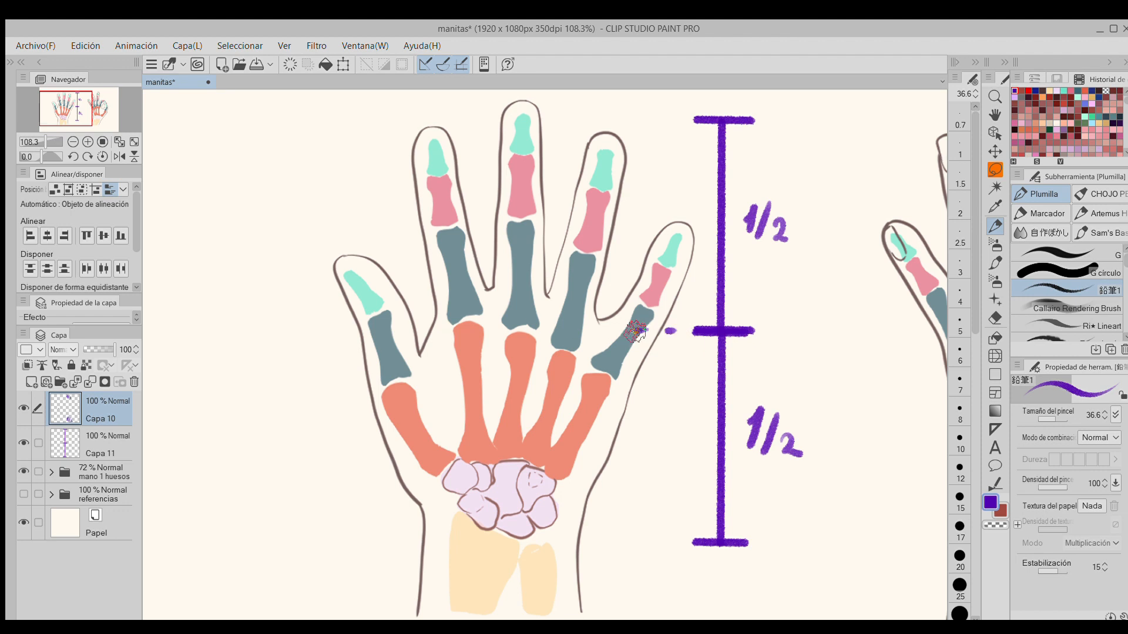
# Step: Draw dashed purple horizontal guide lines across the hand at the finger-base joint, the wrist and the middle fingertip
pyautogui.moveTo(376, 333); pyautogui.dragTo(413, 332)
pyautogui.moveTo(433, 330); pyautogui.dragTo(473, 330)
pyautogui.moveTo(501, 332); pyautogui.dragTo(594, 334)
pyautogui.moveTo(611, 336); pyautogui.dragTo(650, 336)
pyautogui.moveTo(382, 538); pyautogui.dragTo(426, 538)
pyautogui.moveTo(452, 538); pyautogui.dragTo(495, 538)
pyautogui.moveTo(607, 539); pyautogui.dragTo(643, 540)
pyautogui.moveTo(328, 113); pyautogui.dragTo(373, 113)
pyautogui.moveTo(404, 114); pyautogui.dragTo(452, 115)
pyautogui.moveTo(485, 117); pyautogui.dragTo(599, 118)
pyautogui.moveTo(632, 117); pyautogui.dragTo(676, 121)
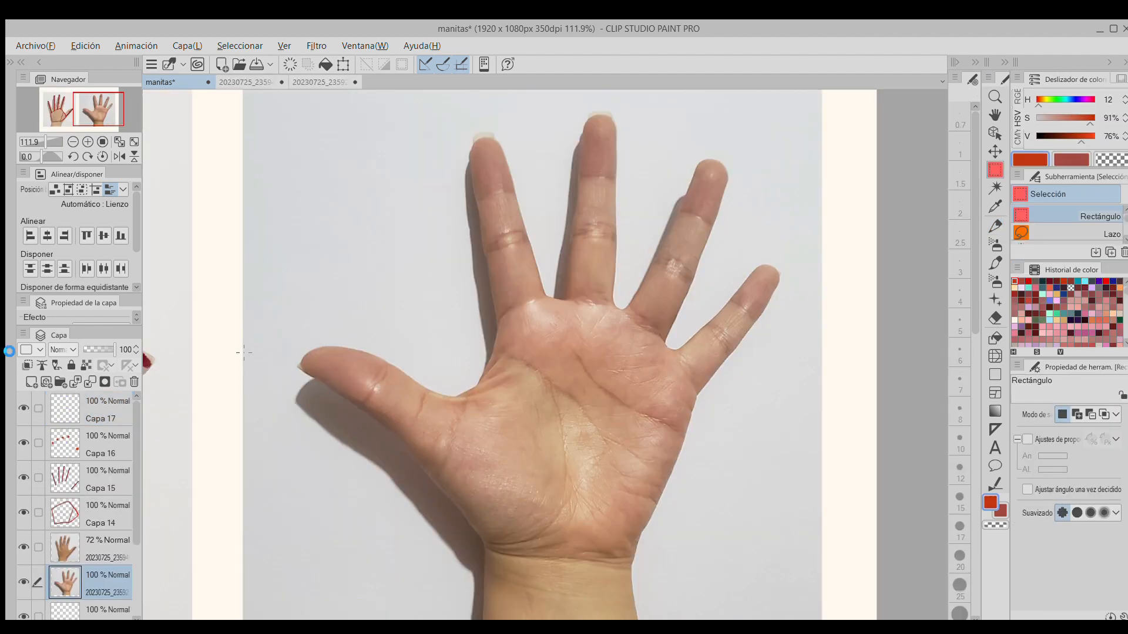
# Step: Fade the palm photo to 72% opacity and, on Capa 14, outline the palm in dark red and the thumb base in orange
pyautogui.moveTo(113, 350); pyautogui.dragTo(105, 349)
pyautogui.click(97, 513)
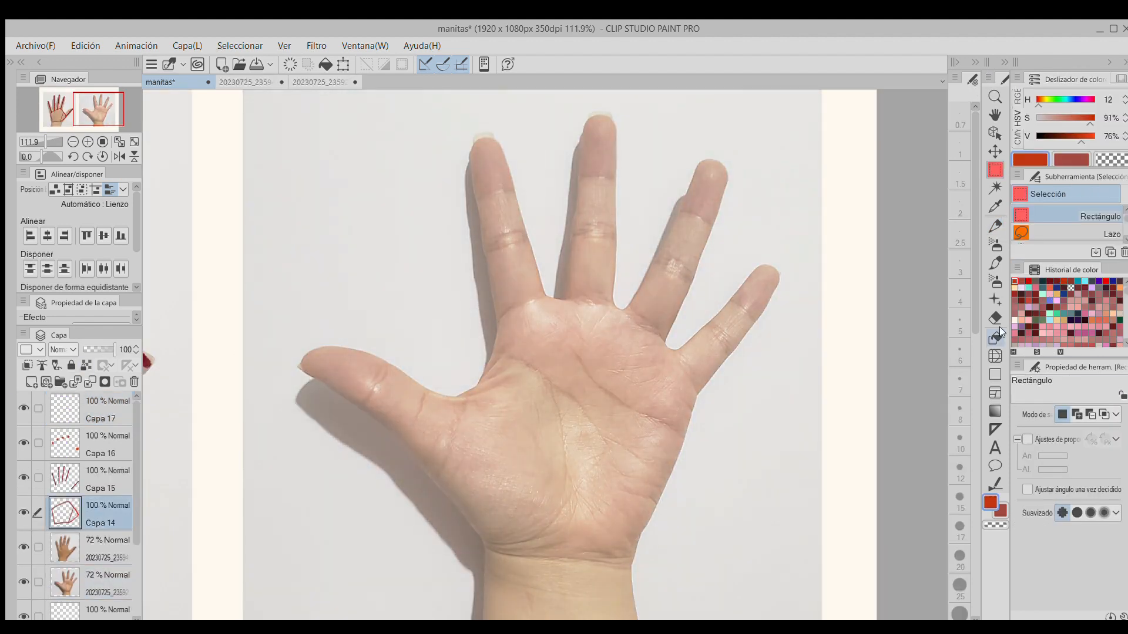
pyautogui.click(995, 225)
pyautogui.click(1055, 282)
pyautogui.moveTo(500, 326)
pyautogui.mouseDown()
pyautogui.moveTo(617, 335)
pyautogui.moveTo(687, 409)
pyautogui.moveTo(584, 546)
pyautogui.moveTo(640, 553)
pyautogui.mouseUp()
pyautogui.moveTo(688, 409); pyautogui.dragTo(638, 555)
pyautogui.moveTo(667, 461); pyautogui.dragTo(643, 504)
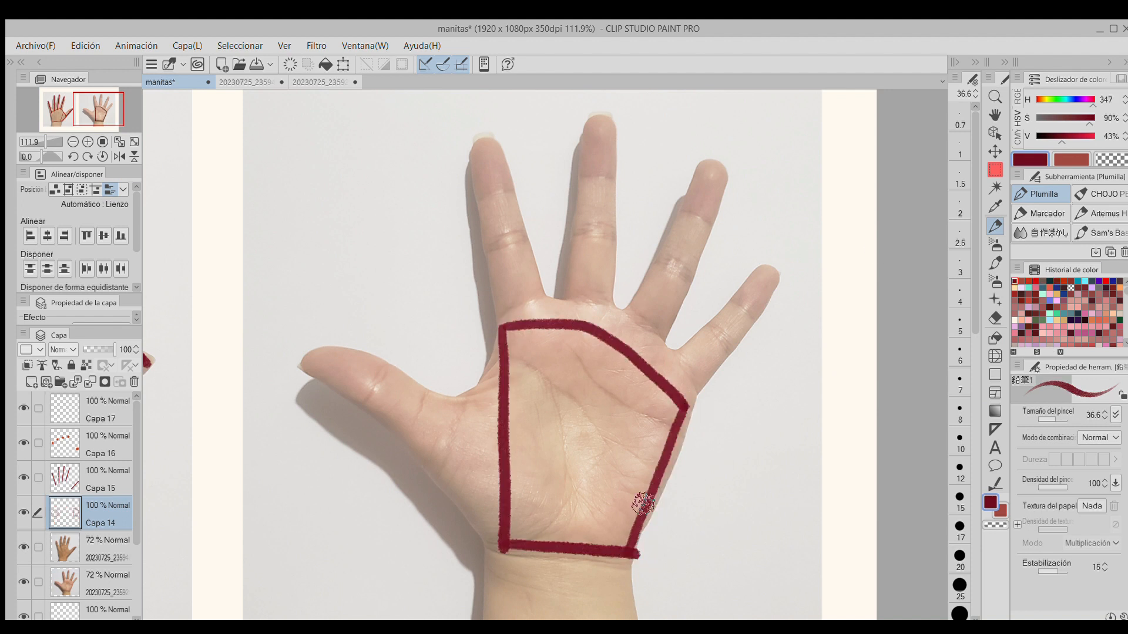
pyautogui.click(1031, 282)
pyautogui.moveTo(501, 355)
pyautogui.mouseDown()
pyautogui.moveTo(478, 378)
pyautogui.moveTo(498, 551)
pyautogui.mouseUp()
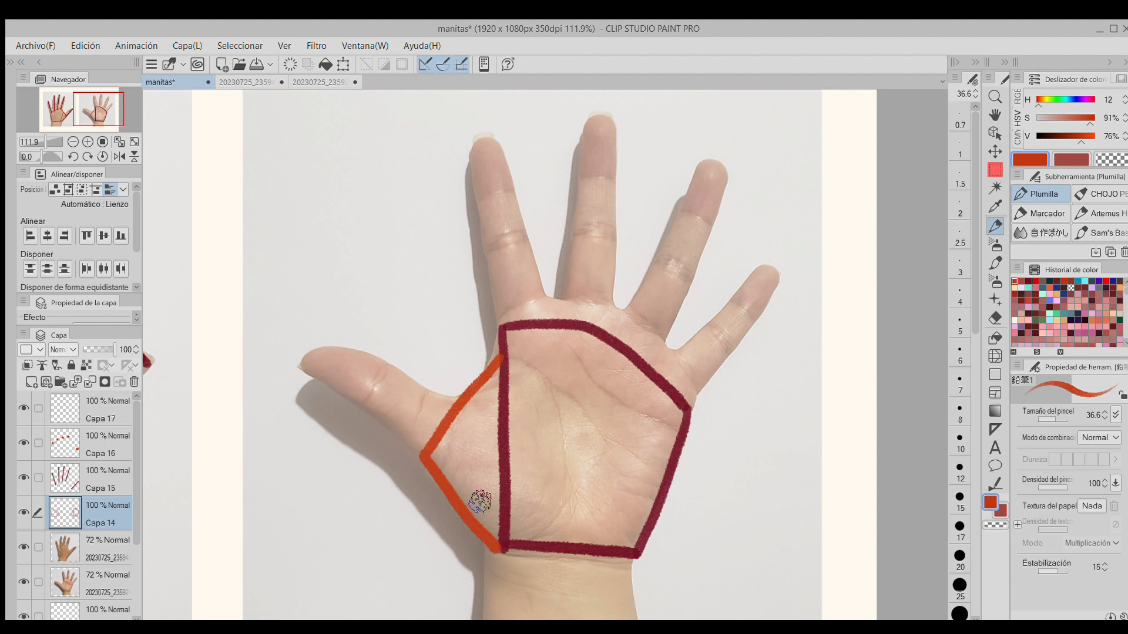
# Step: On Capa 15, draw a dark teal axis line along each finger and the thumb of the palm photo
pyautogui.click(88, 479)
pyautogui.click(1050, 282)
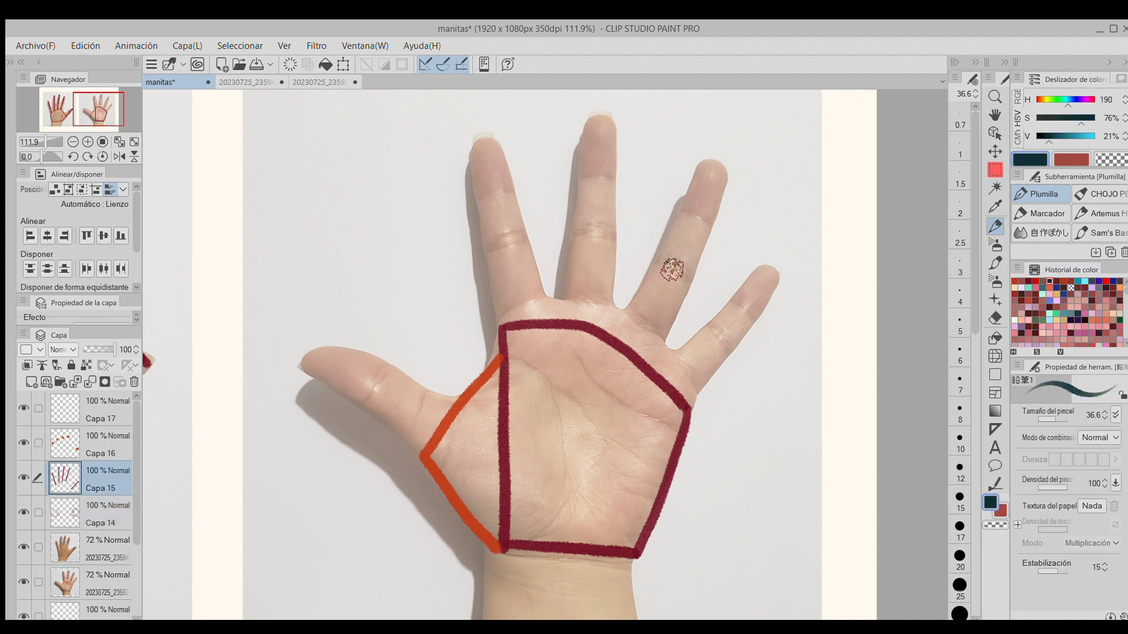
pyautogui.moveTo(674, 391); pyautogui.dragTo(768, 271)
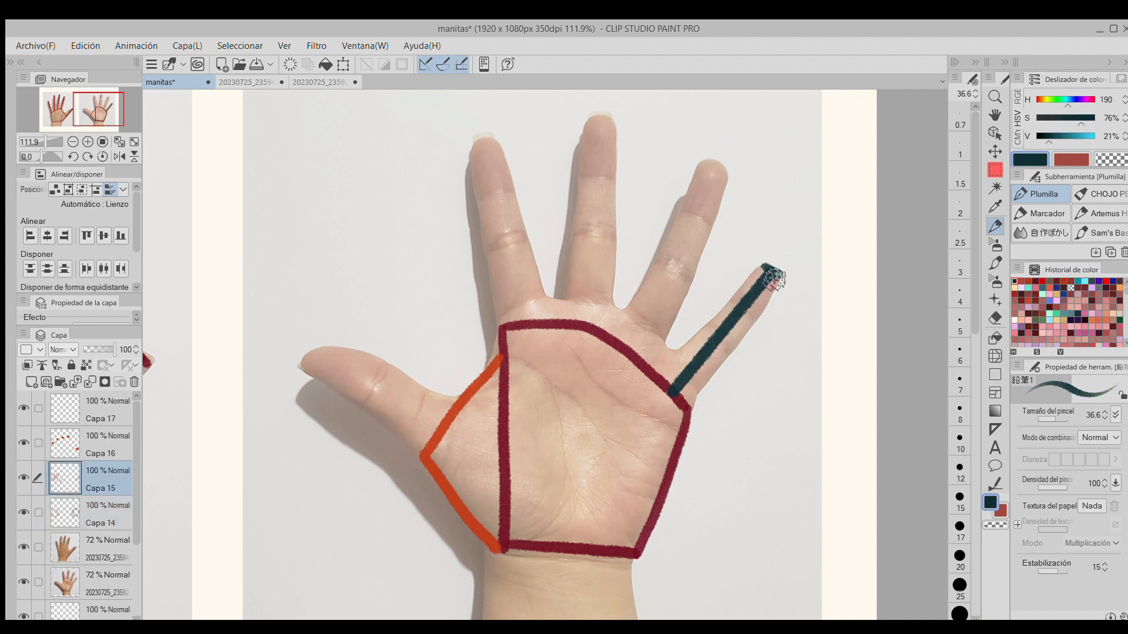
pyautogui.moveTo(715, 162); pyautogui.dragTo(635, 352)
pyautogui.moveTo(599, 117)
pyautogui.mouseDown()
pyautogui.moveTo(601, 268)
pyautogui.moveTo(587, 323)
pyautogui.mouseUp()
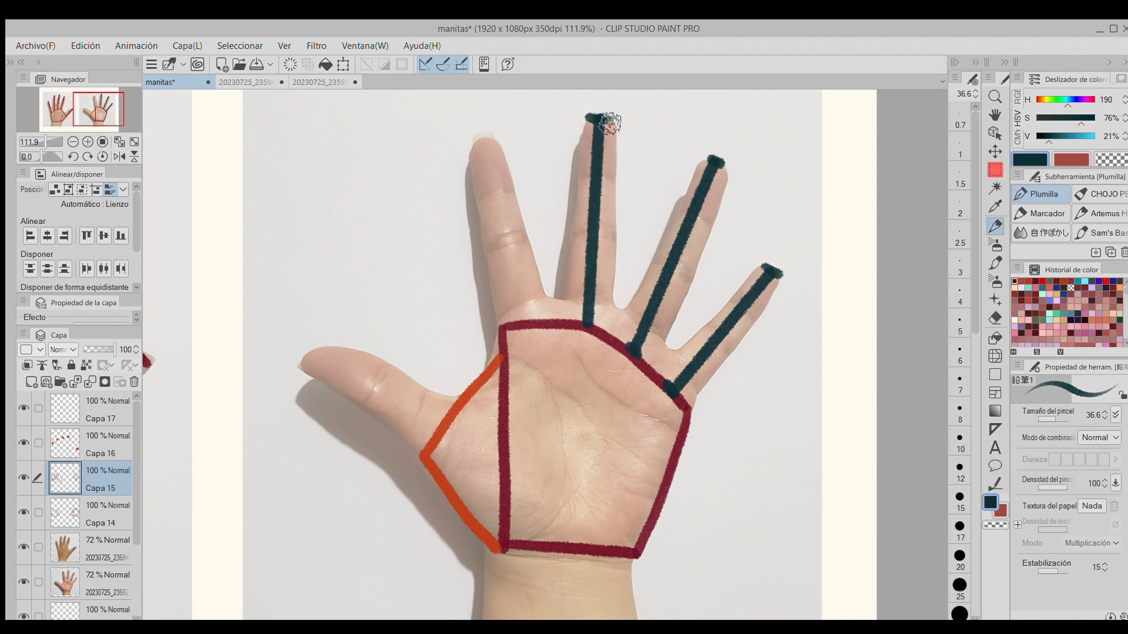
pyautogui.moveTo(480, 143); pyautogui.dragTo(522, 323)
pyautogui.moveTo(302, 360); pyautogui.dragTo(424, 453)
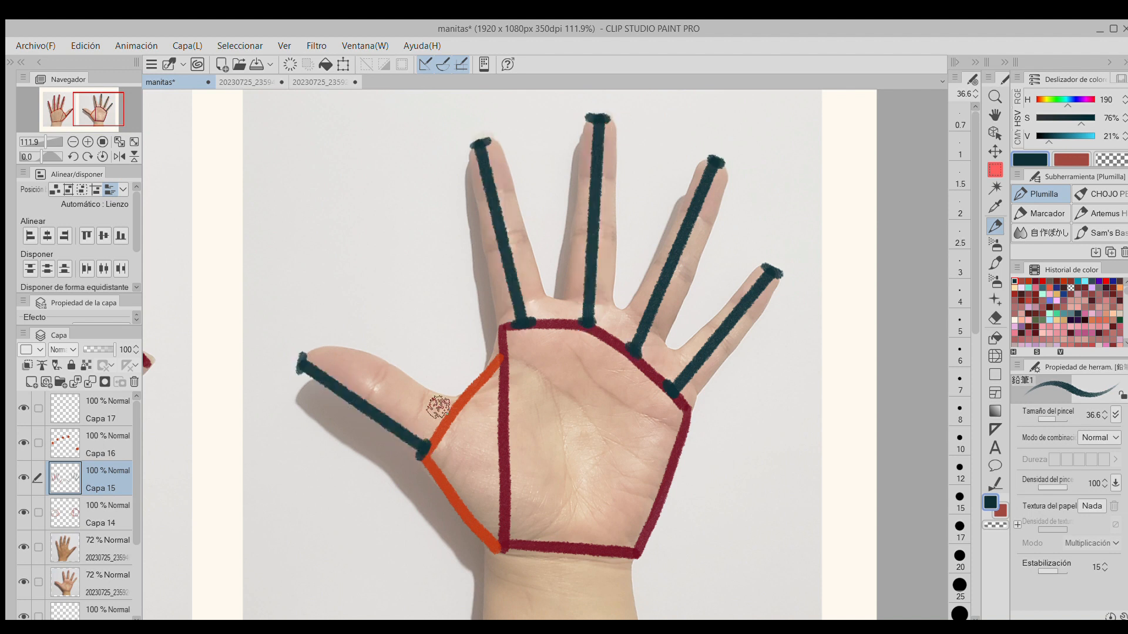
# Step: On Capa 16, mark the finger and thumb joints of the palm photo with short brownish-red cross strokes
pyautogui.click(1015, 277)
pyautogui.moveTo(711, 330); pyautogui.dragTo(727, 345)
pyautogui.moveTo(735, 296); pyautogui.dragTo(750, 311)
pyautogui.moveTo(686, 207); pyautogui.dragTo(702, 218)
pyautogui.moveTo(663, 257); pyautogui.dragTo(675, 267)
pyautogui.moveTo(584, 176); pyautogui.dragTo(605, 179)
pyautogui.moveTo(582, 233); pyautogui.dragTo(601, 235)
pyautogui.moveTo(481, 193); pyautogui.dragTo(500, 195)
pyautogui.moveTo(497, 238); pyautogui.dragTo(515, 241)
pyautogui.moveTo(365, 408); pyautogui.dragTo(375, 388)
# Step: Mark the base of each finger and the thumb on the palm photo with a red dot
pyautogui.hotkey('alt', ']')
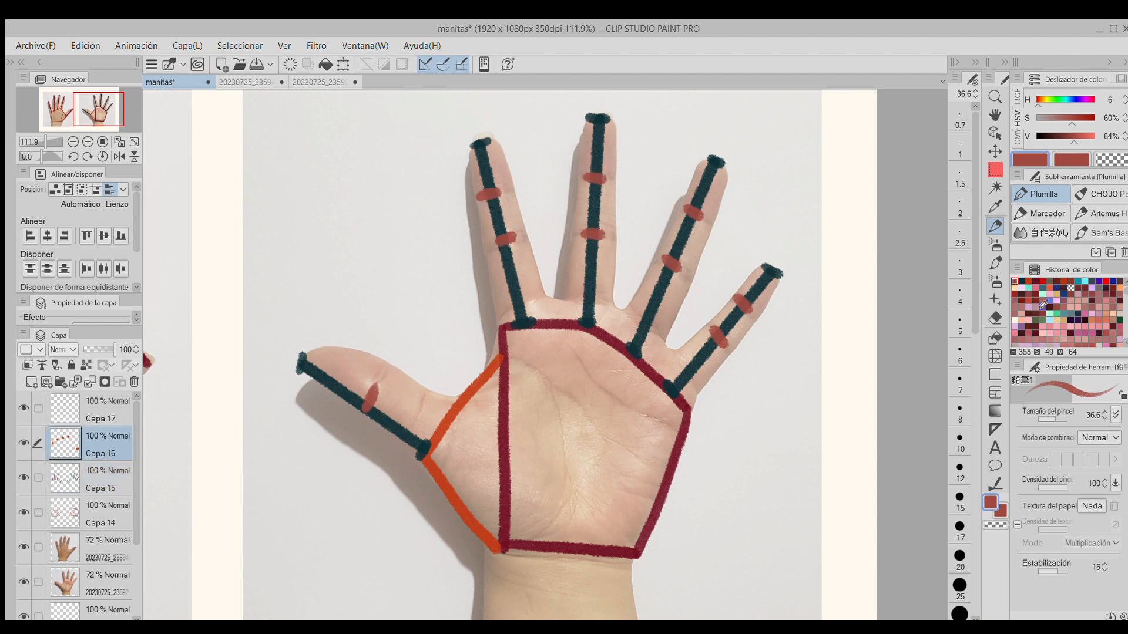
pyautogui.click(1043, 304)
pyautogui.click(672, 393)
pyautogui.click(633, 353)
pyautogui.click(586, 329)
pyautogui.click(521, 329)
pyautogui.click(431, 450)
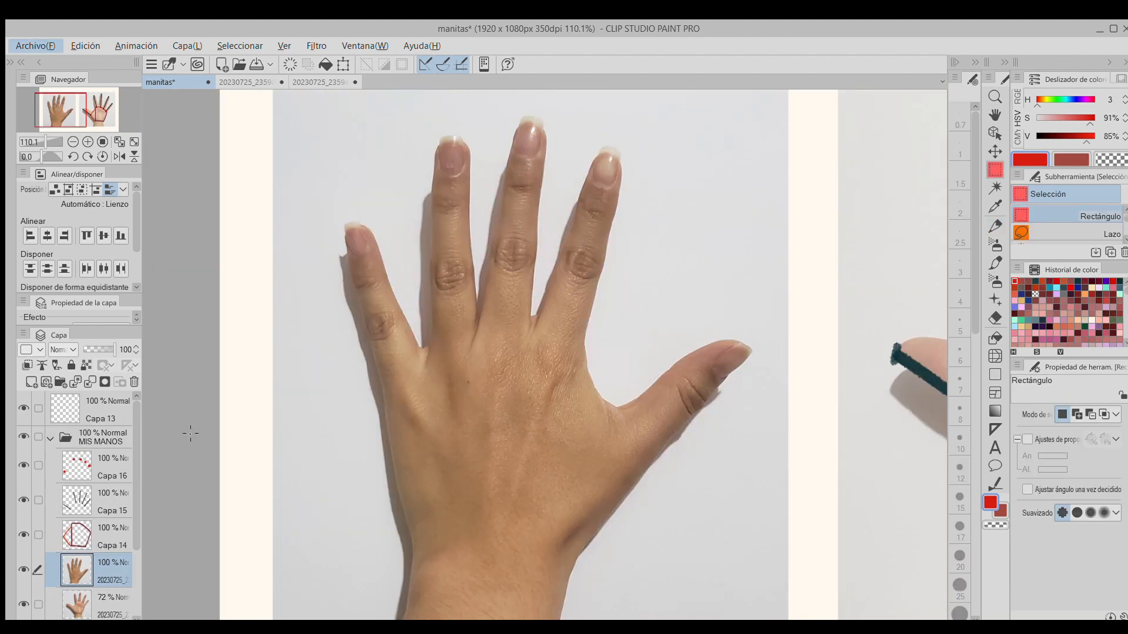
# Step: Fade the back-of-hand photo to 66% opacity and, on Capa 14, outline the palm block in dark red and the thumb base in orange
pyautogui.hotkey('alt', ']')
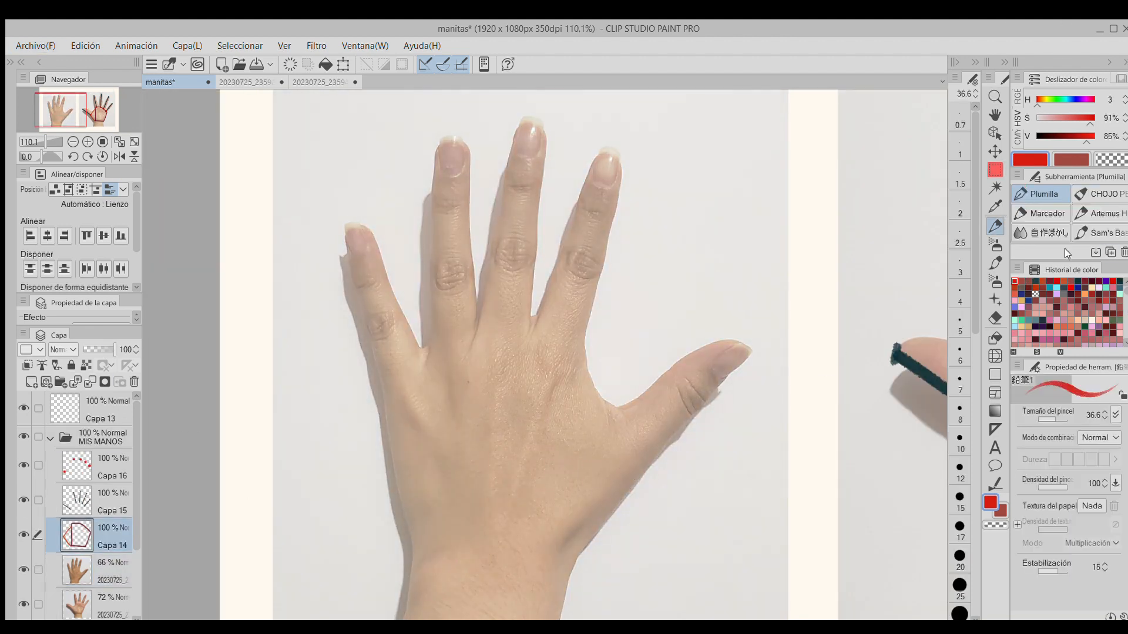
pyautogui.click(1049, 281)
pyautogui.moveTo(391, 408)
pyautogui.mouseDown()
pyautogui.moveTo(477, 362)
pyautogui.moveTo(542, 365)
pyautogui.moveTo(584, 383)
pyautogui.moveTo(553, 578)
pyautogui.mouseUp()
pyautogui.moveTo(387, 408)
pyautogui.mouseDown()
pyautogui.moveTo(410, 541)
pyautogui.moveTo(555, 578)
pyautogui.mouseUp()
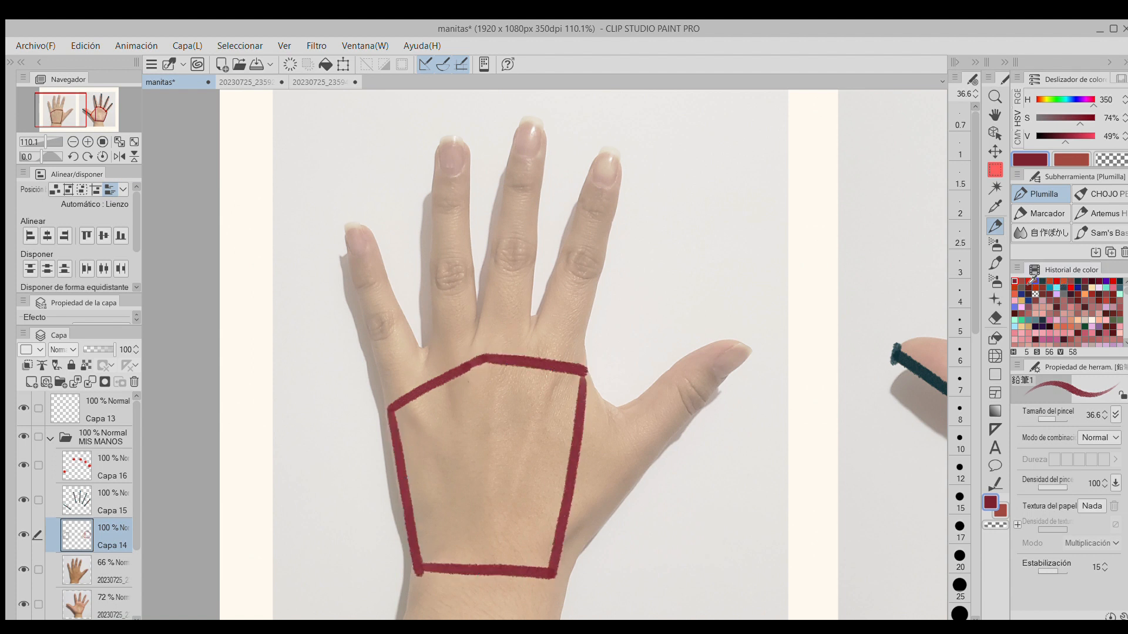
pyautogui.click(1032, 281)
pyautogui.moveTo(588, 405); pyautogui.dragTo(649, 467)
pyautogui.moveTo(562, 569); pyautogui.dragTo(649, 467)
# Step: On Capa 15, draw a dark teal axis line along each finger and the thumb of the back-of-hand photo
pyautogui.click(1050, 281)
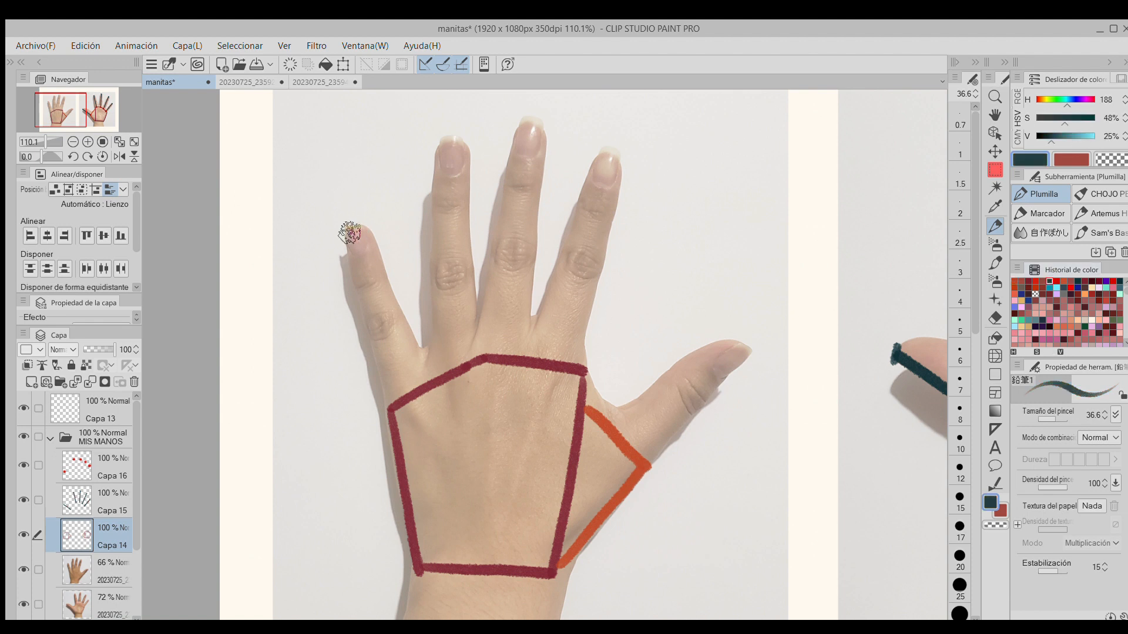
pyautogui.hotkey('alt', ']')
pyautogui.moveTo(355, 225); pyautogui.dragTo(404, 397)
pyautogui.moveTo(450, 143); pyautogui.dragTo(450, 369)
pyautogui.moveTo(529, 124); pyautogui.dragTo(502, 359)
pyautogui.moveTo(608, 156); pyautogui.dragTo(555, 361)
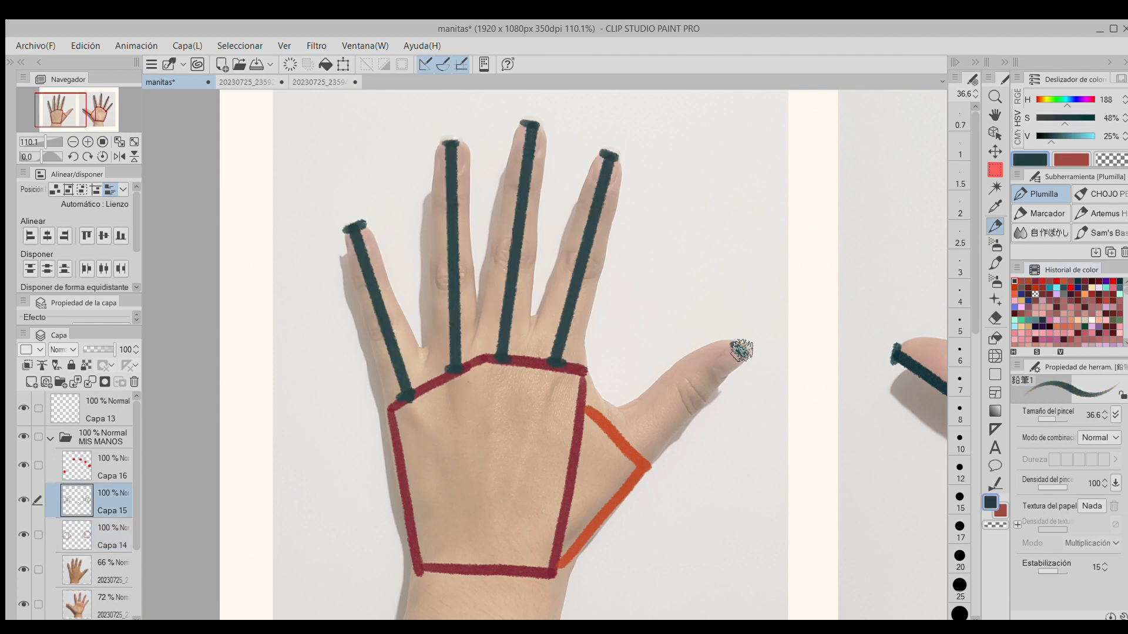
pyautogui.moveTo(741, 351); pyautogui.dragTo(640, 464)
# Step: Mark the finger and thumb joints of the back-of-hand photo with short reddish cross strokes
pyautogui.click(1028, 280)
pyautogui.moveTo(378, 327); pyautogui.dragTo(392, 322)
pyautogui.moveTo(360, 286); pyautogui.dragTo(464, 278)
pyautogui.moveTo(441, 204); pyautogui.dragTo(457, 207)
pyautogui.moveTo(511, 180); pyautogui.dragTo(530, 184)
pyautogui.moveTo(505, 257); pyautogui.dragTo(524, 260)
pyautogui.moveTo(571, 267); pyautogui.dragTo(589, 272)
pyautogui.moveTo(585, 200); pyautogui.dragTo(601, 205)
pyautogui.moveTo(679, 391); pyautogui.dragTo(698, 406)
# Step: Mark the four knuckles of the back-of-hand photo with orange dots and the thumb base with a red dot
pyautogui.click(1028, 280)
pyautogui.click(405, 399)
pyautogui.click(456, 372)
pyautogui.click(502, 364)
pyautogui.click(555, 367)
pyautogui.click(1050, 285)
pyautogui.click(637, 465)
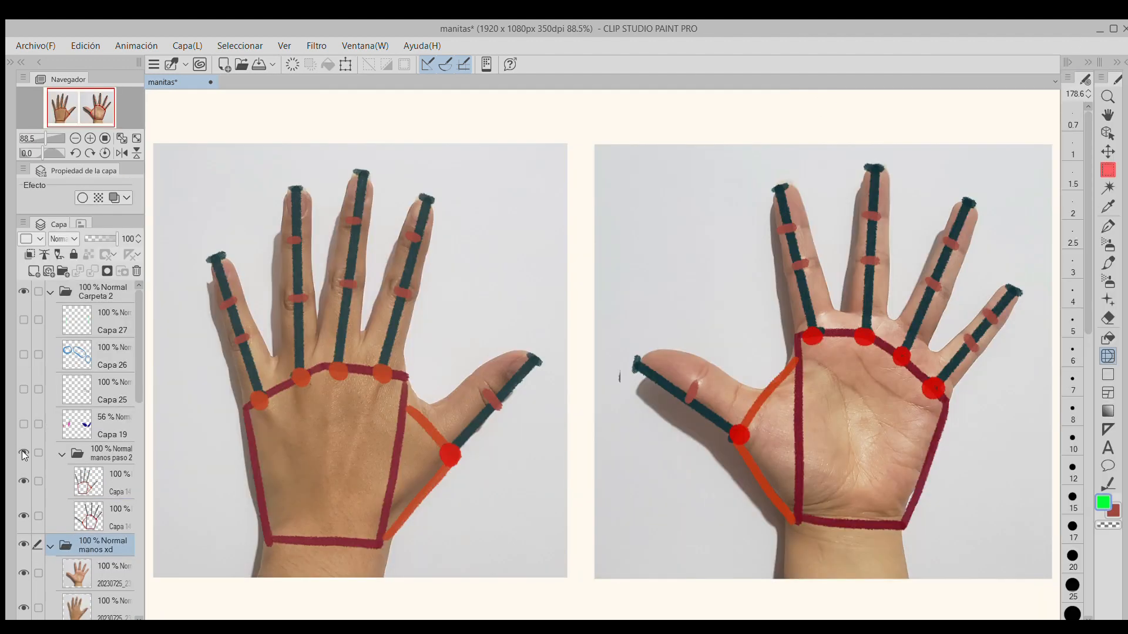
# Step: Draw a five-sided palm outline in dark magenta on Capa 13, with a peaked upper edge and a narrower base
pyautogui.moveTo(307, 302)
pyautogui.mouseDown()
pyautogui.moveTo(410, 249)
pyautogui.moveTo(574, 299)
pyautogui.mouseUp()
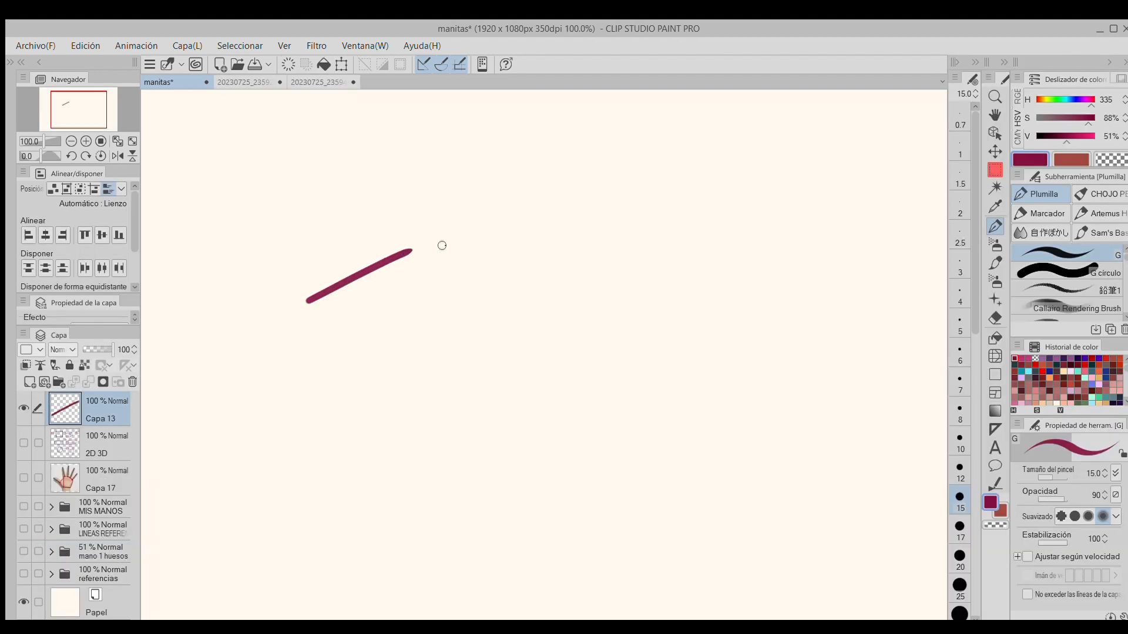
pyautogui.hotkey('ctrl', 'z')
pyautogui.moveTo(410, 250); pyautogui.dragTo(564, 319)
pyautogui.moveTo(307, 302)
pyautogui.mouseDown()
pyautogui.moveTo(373, 513)
pyautogui.moveTo(348, 531)
pyautogui.moveTo(532, 533)
pyautogui.mouseUp()
pyautogui.hotkey('ctrl', 'z')
pyautogui.hotkey('ctrl', 'z')
pyautogui.moveTo(575, 329); pyautogui.dragTo(531, 536)
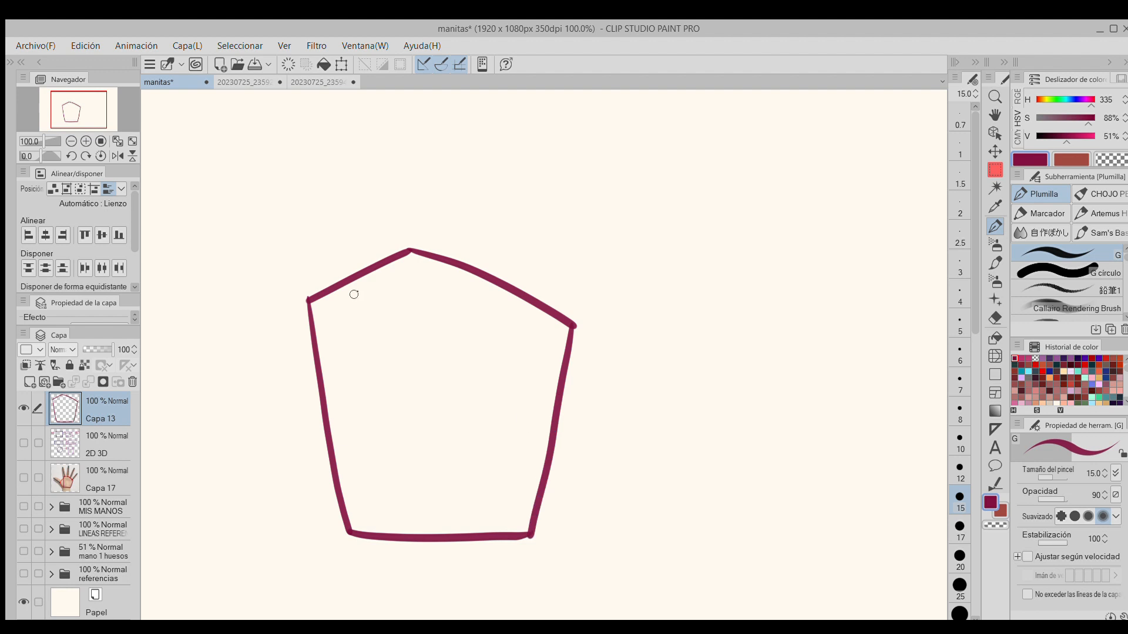
# Step: Add dashed vertical and horizontal centre lines to the palm outline and attach a triangular thumb wedge to its left side
pyautogui.moveTo(433, 260); pyautogui.dragTo(437, 304)
pyautogui.moveTo(436, 320); pyautogui.dragTo(439, 377)
pyautogui.moveTo(439, 395); pyautogui.dragTo(439, 505)
pyautogui.hotkey('ctrl', 'z')
pyautogui.moveTo(440, 520); pyautogui.dragTo(440, 527)
pyautogui.moveTo(328, 420); pyautogui.dragTo(358, 419)
pyautogui.moveTo(371, 419); pyautogui.dragTo(407, 418)
pyautogui.moveTo(428, 418); pyautogui.dragTo(462, 417)
pyautogui.moveTo(324, 413)
pyautogui.mouseDown()
pyautogui.moveTo(284, 484)
pyautogui.moveTo(351, 539)
pyautogui.mouseUp()
# Step: Draw an arrow pointing right from the flat palm outline and sketch the palm as a 3D block in perspective
pyautogui.moveTo(568, 259); pyautogui.dragTo(638, 251)
pyautogui.moveTo(624, 239); pyautogui.dragTo(630, 265)
pyautogui.moveTo(672, 312)
pyautogui.mouseDown()
pyautogui.moveTo(728, 287)
pyautogui.moveTo(814, 298)
pyautogui.moveTo(744, 411)
pyautogui.moveTo(743, 440)
pyautogui.mouseUp()
pyautogui.hotkey('ctrl', 'z')
pyautogui.moveTo(743, 441)
pyautogui.mouseDown()
pyautogui.moveTo(794, 414)
pyautogui.moveTo(878, 416)
pyautogui.mouseUp()
pyautogui.moveTo(814, 298); pyautogui.dragTo(891, 421)
pyautogui.moveTo(669, 345)
pyautogui.mouseDown()
pyautogui.moveTo(732, 491)
pyautogui.moveTo(893, 463)
pyautogui.mouseUp()
pyautogui.moveTo(897, 422); pyautogui.dragTo(893, 468)
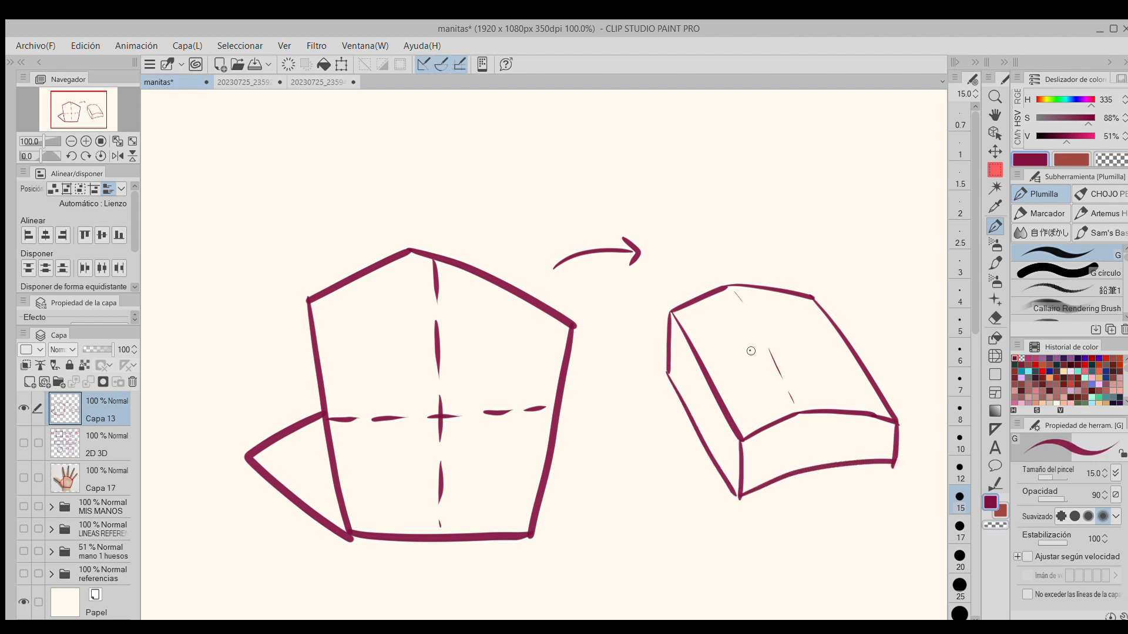
# Step: Attach a 3D thumb wedge to the left side of the perspective palm block and clean up its overlapping lines
pyautogui.moveTo(705, 376)
pyautogui.mouseDown()
pyautogui.moveTo(640, 399)
pyautogui.moveTo(699, 418)
pyautogui.mouseUp()
pyautogui.moveTo(642, 385); pyautogui.dragTo(670, 314)
pyautogui.press('c')
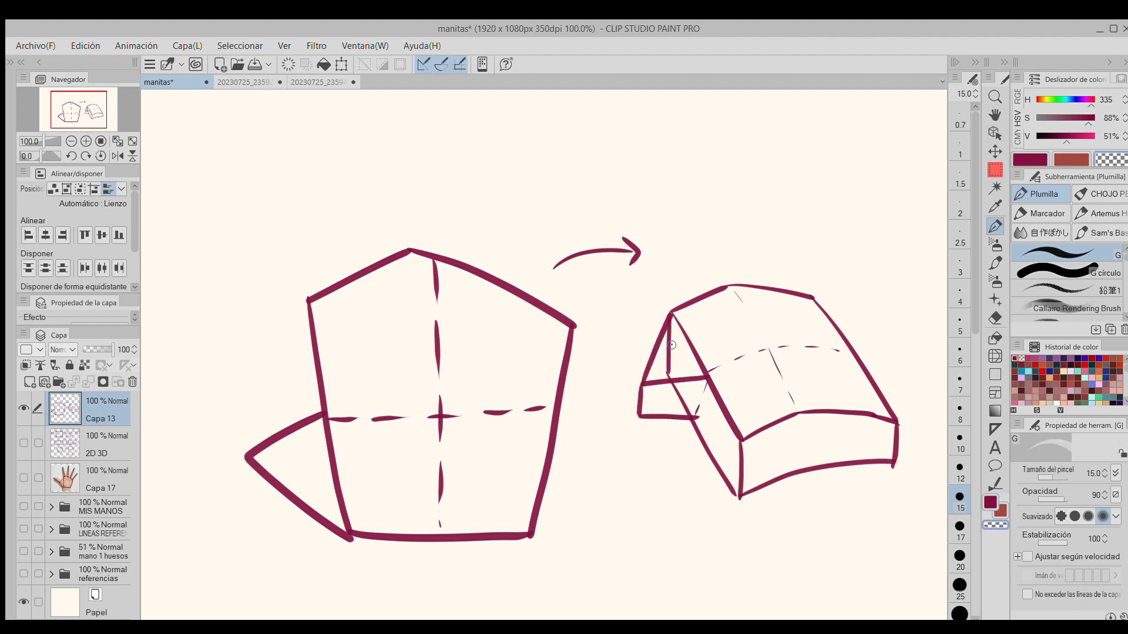
pyautogui.press('c')
pyautogui.moveTo(707, 381); pyautogui.dragTo(695, 422)
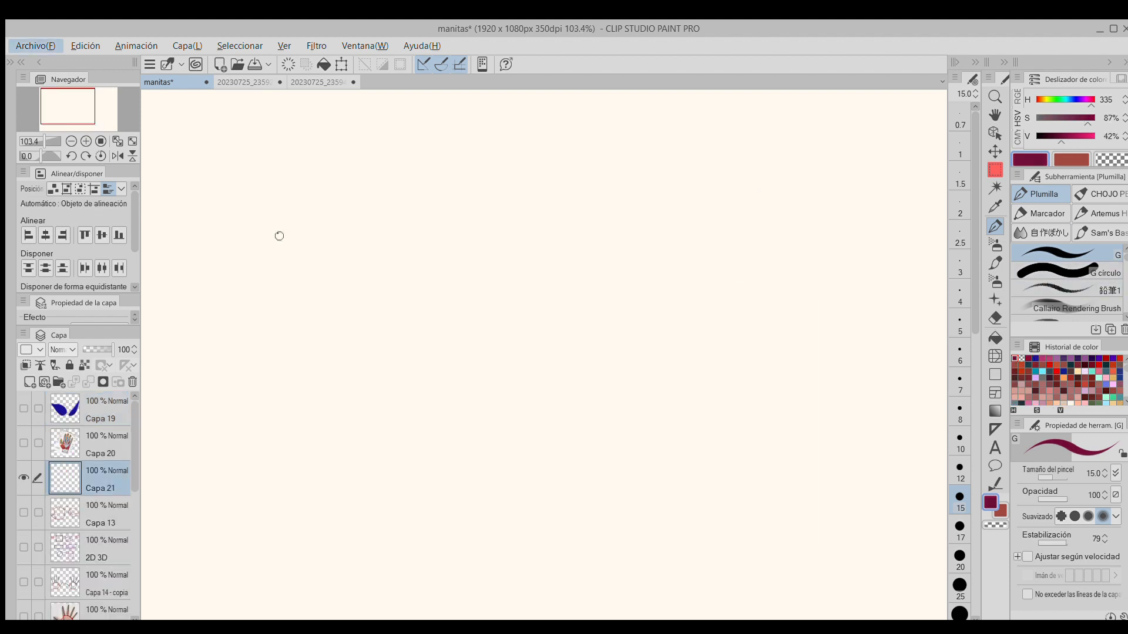
# Step: On Capa 21, sketch a flat wedge-shaped palm box in perspective with dashed centre lines on its faces
pyautogui.moveTo(271, 229)
pyautogui.mouseDown()
pyautogui.moveTo(270, 283)
pyautogui.moveTo(555, 261)
pyautogui.mouseUp()
pyautogui.moveTo(271, 229)
pyautogui.mouseDown()
pyautogui.moveTo(339, 200)
pyautogui.moveTo(492, 210)
pyautogui.moveTo(554, 263)
pyautogui.mouseUp()
pyautogui.moveTo(456, 303); pyautogui.dragTo(456, 340)
pyautogui.moveTo(554, 265); pyautogui.dragTo(555, 307)
pyautogui.moveTo(457, 338); pyautogui.dragTo(555, 305)
pyautogui.moveTo(268, 285); pyautogui.dragTo(462, 347)
pyautogui.moveTo(363, 191); pyautogui.dragTo(425, 228)
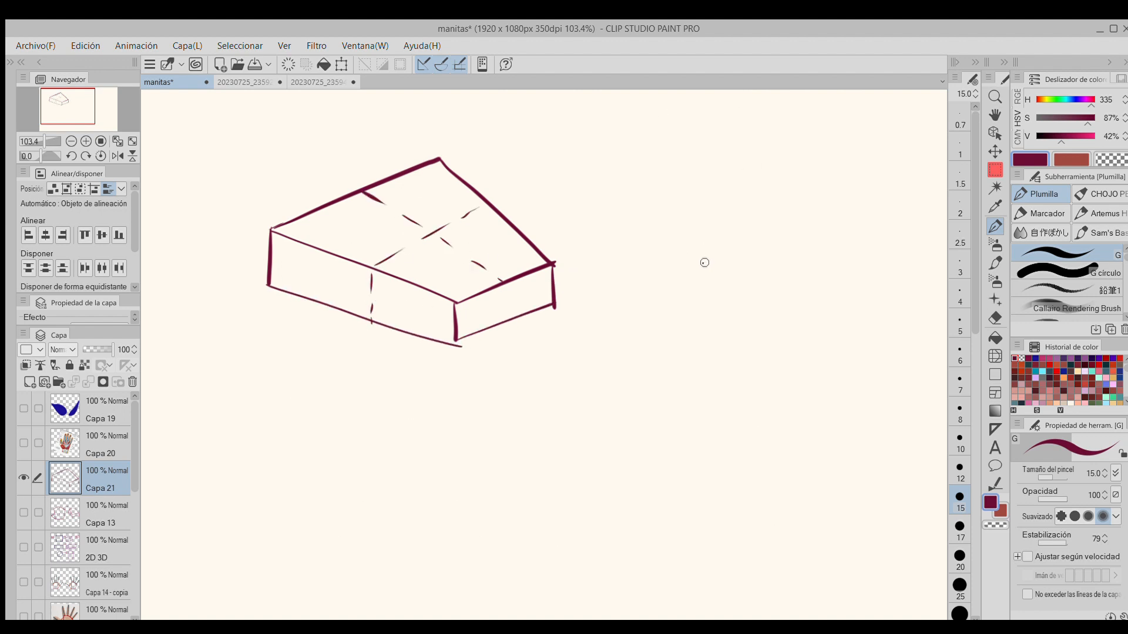
# Step: Sketch a bent palm block with curved upper and lower edges and visible side thickness to the right of the box
pyautogui.moveTo(703, 188); pyautogui.dragTo(816, 333)
pyautogui.moveTo(700, 188)
pyautogui.mouseDown()
pyautogui.moveTo(768, 216)
pyautogui.moveTo(861, 333)
pyautogui.mouseUp()
pyautogui.moveTo(653, 224); pyautogui.dragTo(656, 420)
pyautogui.moveTo(821, 350); pyautogui.dragTo(773, 468)
pyautogui.moveTo(655, 416)
pyautogui.mouseDown()
pyautogui.moveTo(749, 435)
pyautogui.moveTo(774, 466)
pyautogui.moveTo(752, 482)
pyautogui.moveTo(814, 473)
pyautogui.mouseUp()
pyautogui.hotkey('ctrl', 'z')
pyautogui.moveTo(861, 334); pyautogui.dragTo(816, 478)
# Step: Add dashed guide lines across and along the front face of the bent palm block
pyautogui.moveTo(658, 328); pyautogui.dragTo(685, 320)
pyautogui.moveTo(696, 321); pyautogui.dragTo(717, 327)
pyautogui.moveTo(731, 337)
pyautogui.mouseDown()
pyautogui.moveTo(748, 348)
pyautogui.moveTo(733, 351)
pyautogui.mouseUp()
pyautogui.moveTo(730, 371); pyautogui.dragTo(725, 399)
pyautogui.moveTo(720, 414); pyautogui.dragTo(718, 427)
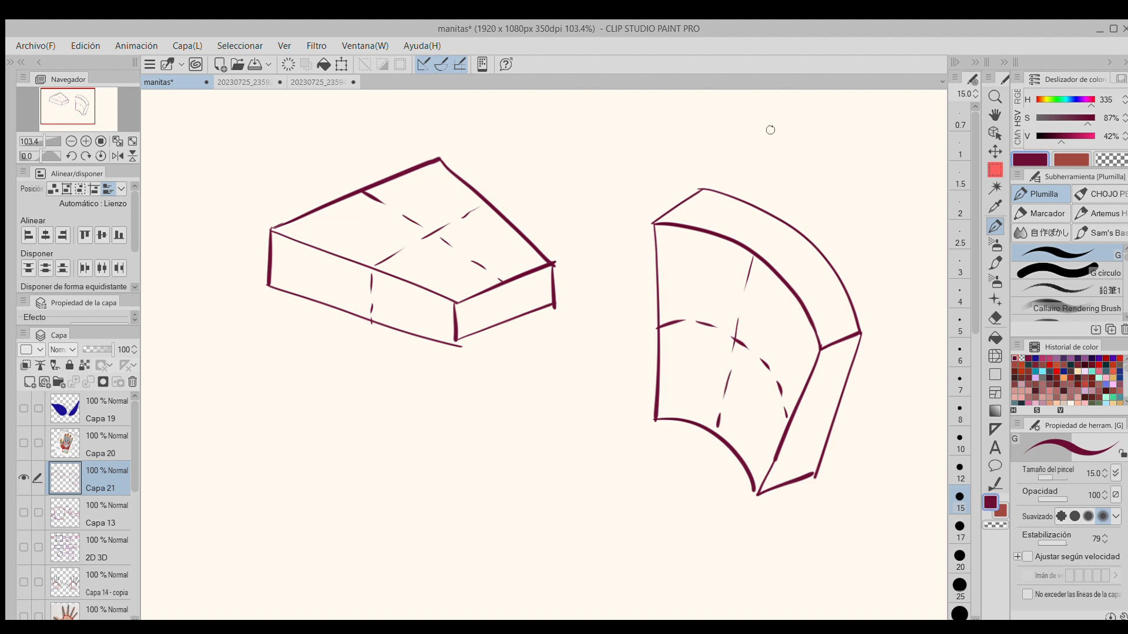
# Step: Sketch a palm face with arched upper and lower edges beneath the wedge-shaped box
pyautogui.moveTo(311, 403); pyautogui.dragTo(499, 398)
pyautogui.moveTo(312, 406)
pyautogui.mouseDown()
pyautogui.moveTo(352, 537)
pyautogui.moveTo(569, 534)
pyautogui.mouseUp()
pyautogui.moveTo(500, 399); pyautogui.dragTo(586, 535)
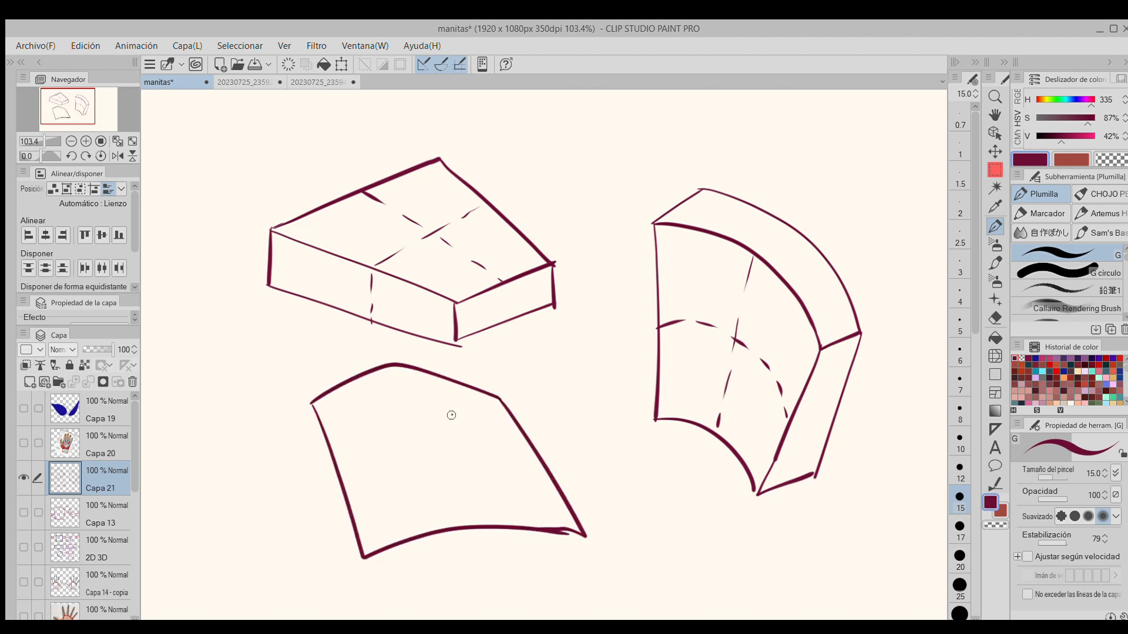
# Step: Give the arched palm face front and left-side thickness to form a 3D block, and erase the overshooting line at its corner
pyautogui.moveTo(364, 559); pyautogui.dragTo(581, 590)
pyautogui.moveTo(585, 538); pyautogui.dragTo(584, 586)
pyautogui.moveTo(312, 440); pyautogui.dragTo(364, 576)
pyautogui.hotkey('ctrl', 'z')
pyautogui.moveTo(312, 404)
pyautogui.mouseDown()
pyautogui.moveTo(367, 604)
pyautogui.moveTo(312, 468)
pyautogui.moveTo(366, 599)
pyautogui.mouseUp()
pyautogui.hotkey('ctrl', 'z')
pyautogui.hotkey('ctrl', 'z')
pyautogui.moveTo(312, 404)
pyautogui.mouseDown()
pyautogui.moveTo(316, 473)
pyautogui.moveTo(367, 602)
pyautogui.mouseUp()
pyautogui.hotkey('ctrl', 'z')
pyautogui.moveTo(316, 470); pyautogui.dragTo(369, 604)
pyautogui.press('c')
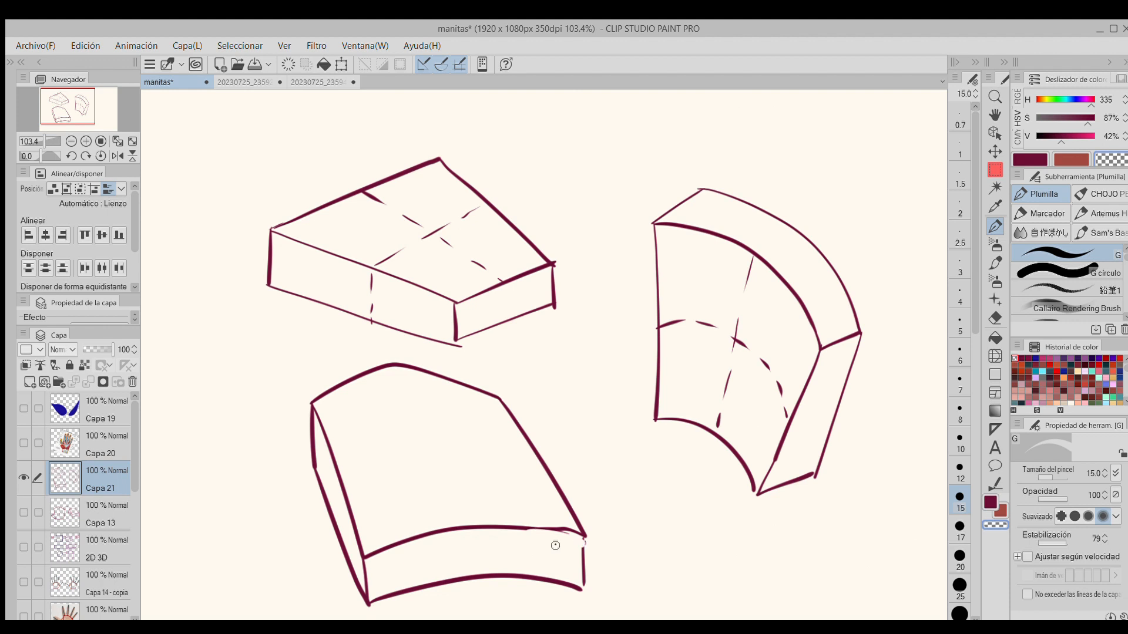
pyautogui.press('c')
# Step: Hatch the front thickness of the arched palm block with short diagonal strokes
pyautogui.moveTo(371, 560); pyautogui.dragTo(391, 587)
pyautogui.moveTo(404, 548)
pyautogui.mouseDown()
pyautogui.moveTo(436, 574)
pyautogui.moveTo(465, 571)
pyautogui.mouseUp()
pyautogui.moveTo(470, 531); pyautogui.dragTo(505, 568)
pyautogui.moveTo(502, 531); pyautogui.dragTo(535, 568)
pyautogui.moveTo(533, 533); pyautogui.dragTo(565, 580)
pyautogui.moveTo(561, 537); pyautogui.dragTo(580, 566)
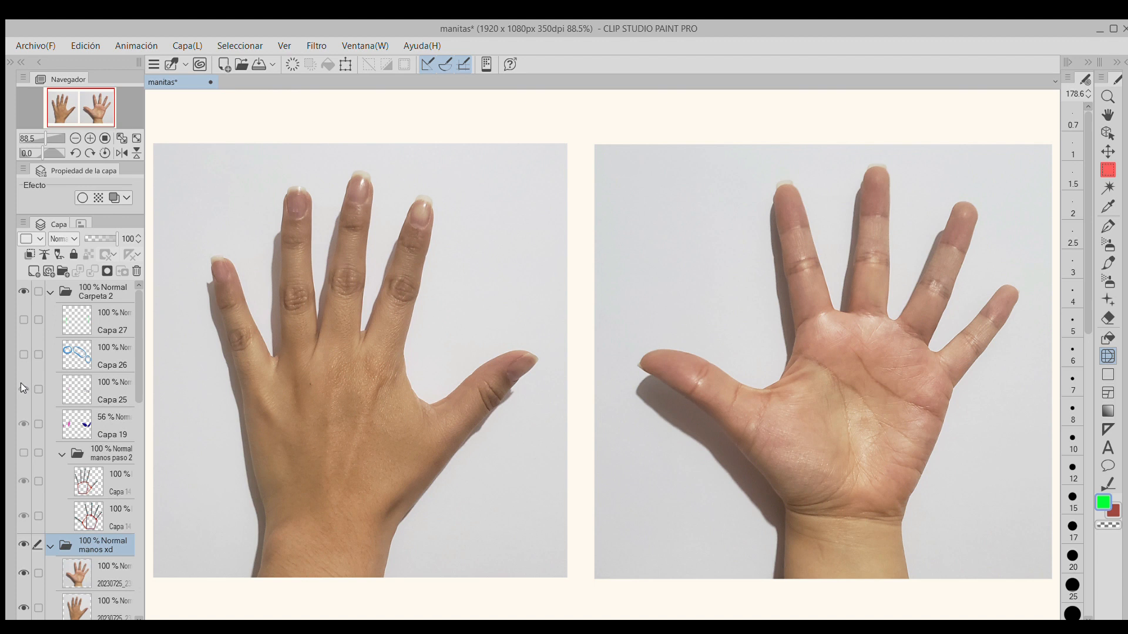
# Step: Show the Capa 19 overlay with the pink and purple fleshy areas on both hand photos
pyautogui.click(22, 387)
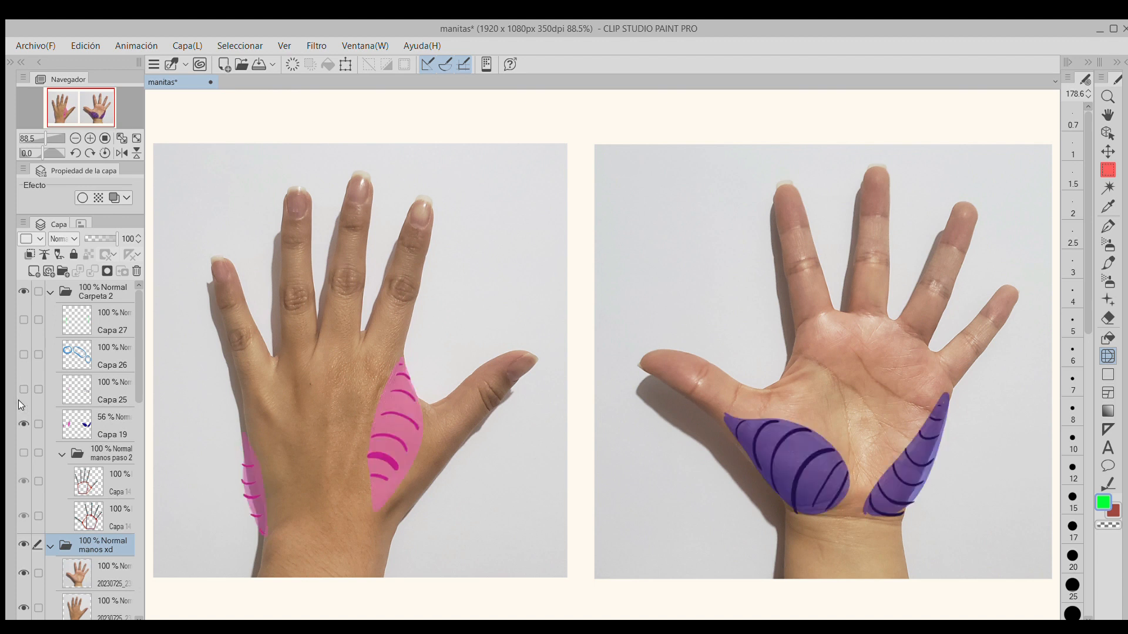
# Step: Show Capa 25, 26, 27 and the manos paso 2 folder, and lower the manos xd photo folder's opacity to 0%
pyautogui.click(16, 379)
pyautogui.moveTo(22, 421); pyautogui.dragTo(24, 388)
pyautogui.click(23, 353)
pyautogui.click(23, 356)
pyautogui.click(22, 357)
pyautogui.click(23, 321)
pyautogui.click(20, 451)
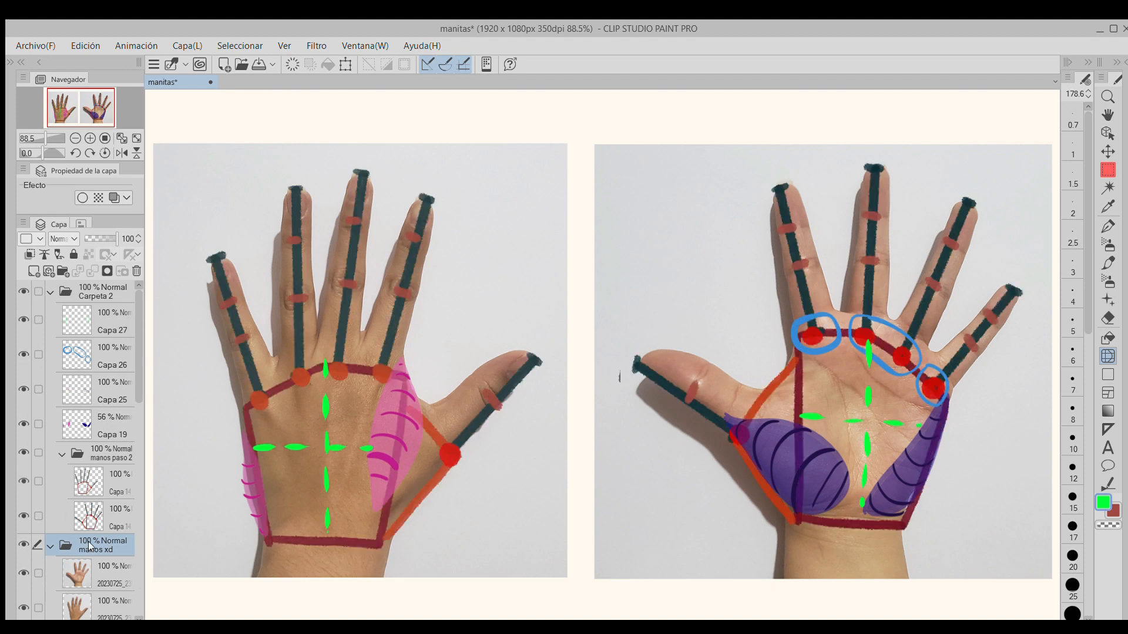
pyautogui.moveTo(110, 241); pyautogui.dragTo(81, 235)
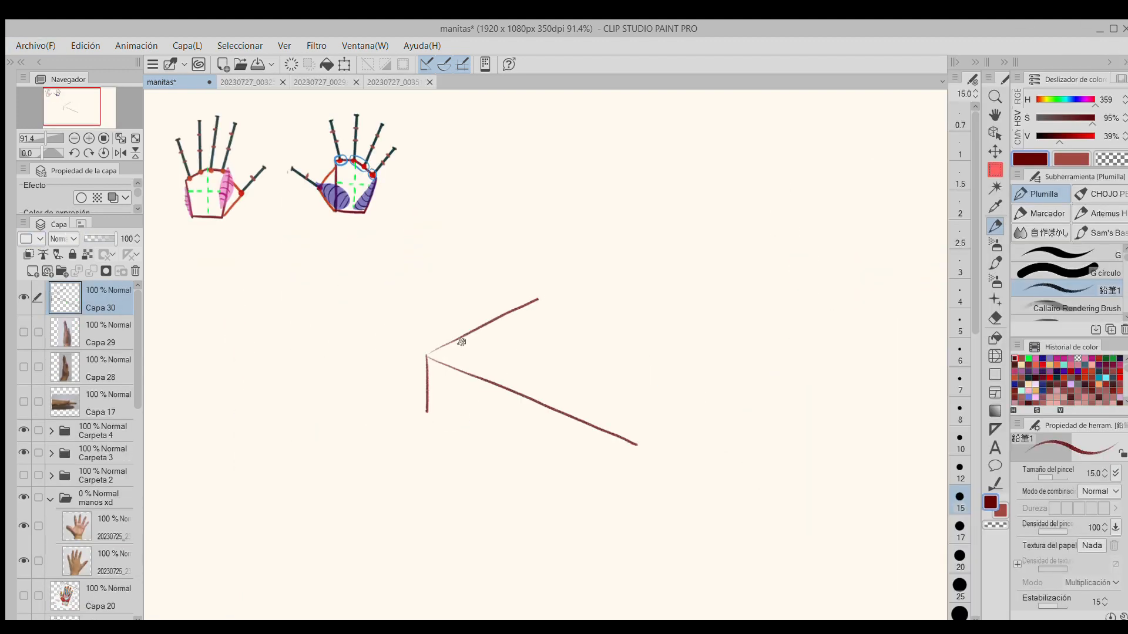
# Step: Complete the reclining palm face, give it front and side thickness as a 3D block, and add dashed center guides
pyautogui.moveTo(534, 314); pyautogui.dragTo(638, 305)
pyautogui.moveTo(638, 304)
pyautogui.mouseDown()
pyautogui.moveTo(697, 377)
pyautogui.moveTo(707, 365)
pyautogui.moveTo(733, 390)
pyautogui.mouseUp()
pyautogui.hotkey('ctrl', 'z')
pyautogui.moveTo(638, 445); pyautogui.dragTo(734, 391)
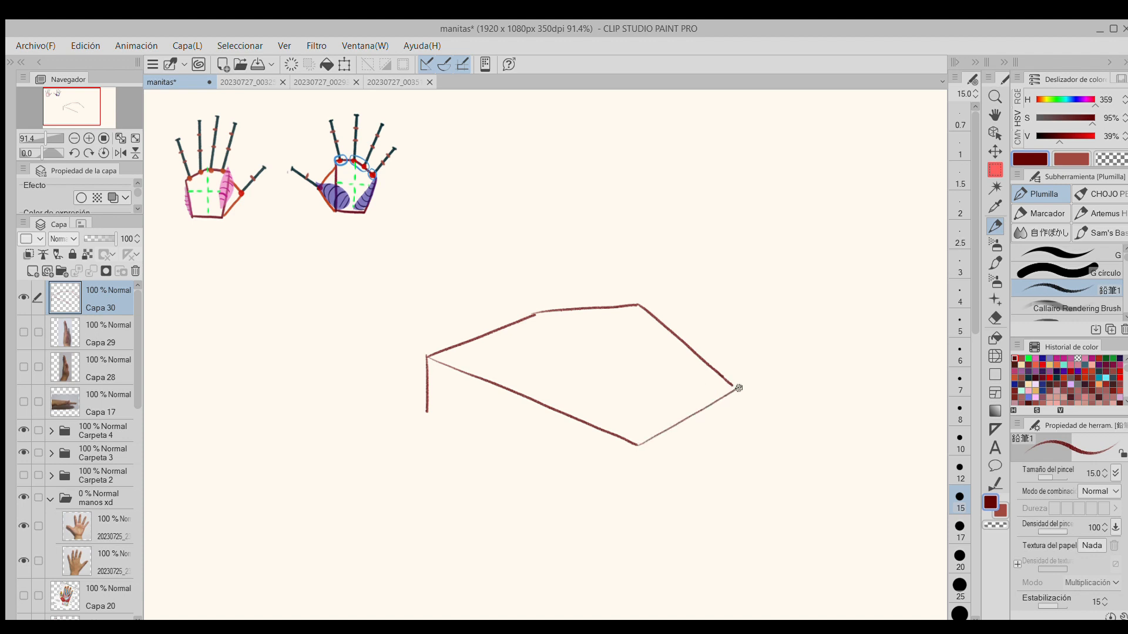
pyautogui.moveTo(421, 411)
pyautogui.mouseDown()
pyautogui.moveTo(634, 489)
pyautogui.moveTo(739, 432)
pyautogui.mouseUp()
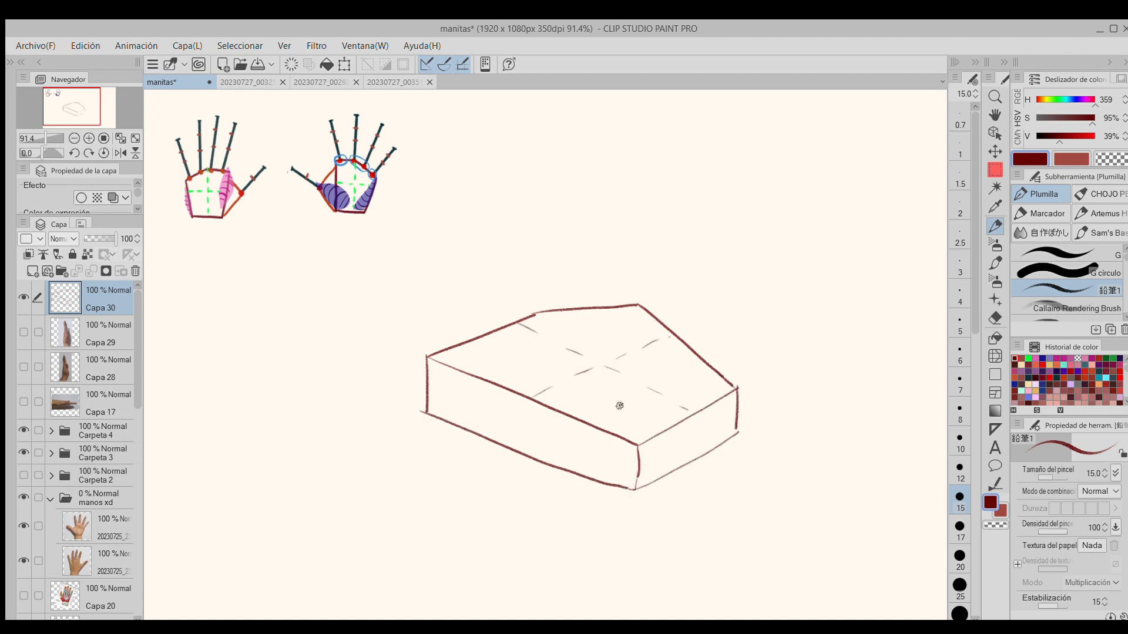
# Step: Draw purple contour curves for the thumb and little-finger fleshy areas across the reclining palm block
pyautogui.click(1064, 371)
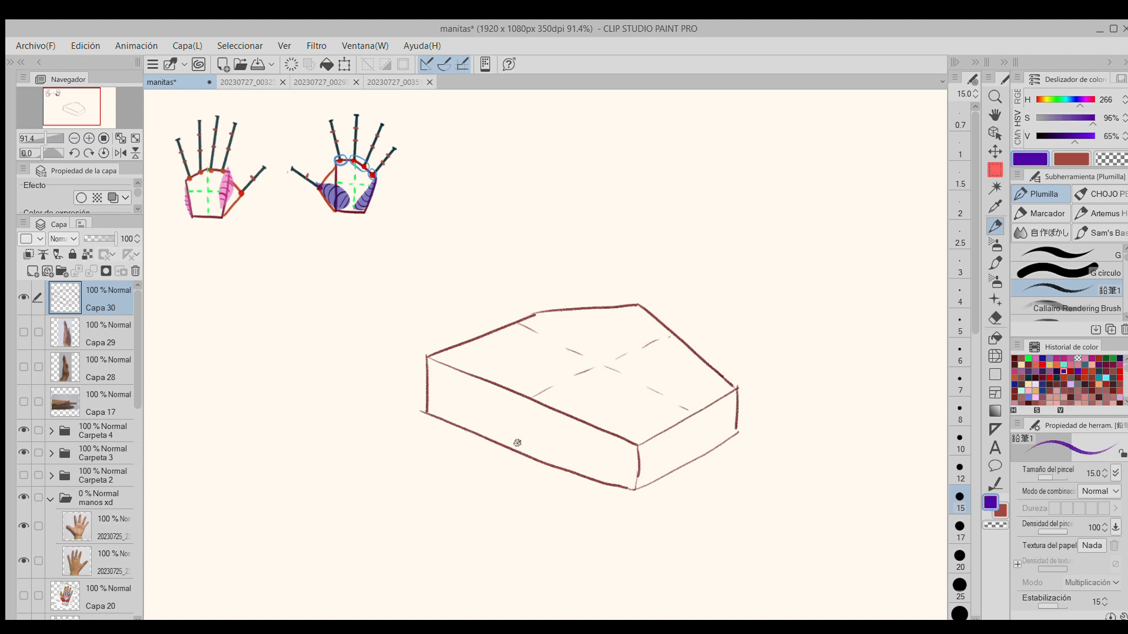
pyautogui.moveTo(532, 456)
pyautogui.mouseDown()
pyautogui.moveTo(575, 369)
pyautogui.moveTo(611, 368)
pyautogui.mouseUp()
pyautogui.moveTo(590, 476)
pyautogui.mouseDown()
pyautogui.moveTo(639, 379)
pyautogui.moveTo(686, 411)
pyautogui.mouseUp()
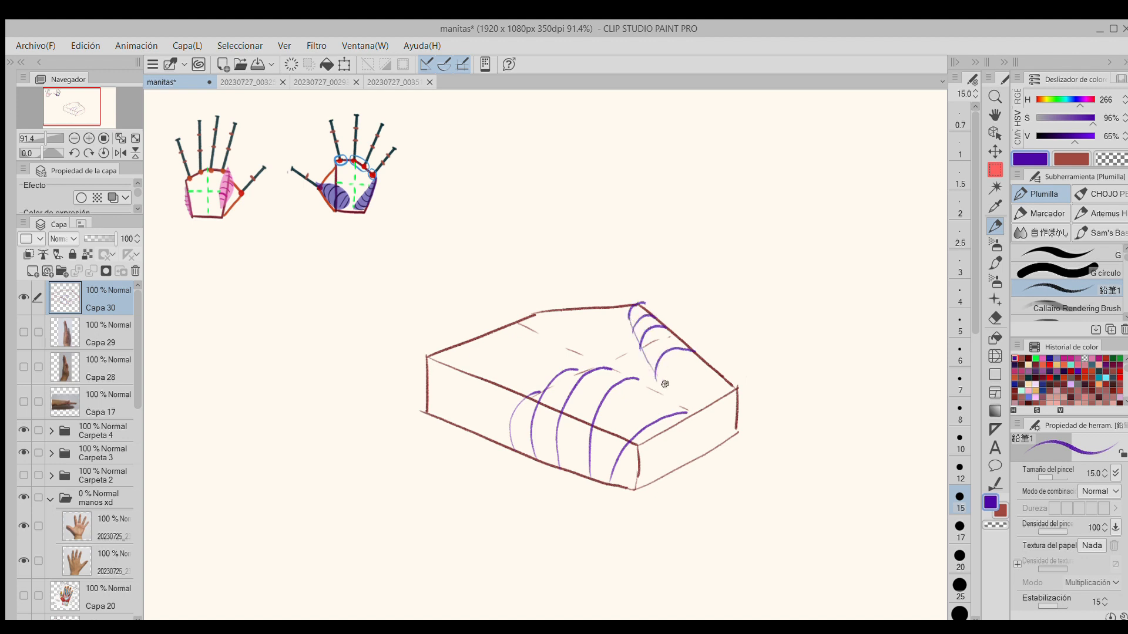
pyautogui.hotkey('ctrl', 'z')
pyautogui.moveTo(678, 395); pyautogui.dragTo(727, 377)
pyautogui.moveTo(690, 412)
pyautogui.mouseDown()
pyautogui.moveTo(740, 389)
pyautogui.moveTo(690, 457)
pyautogui.mouseUp()
pyautogui.moveTo(700, 413); pyautogui.dragTo(707, 455)
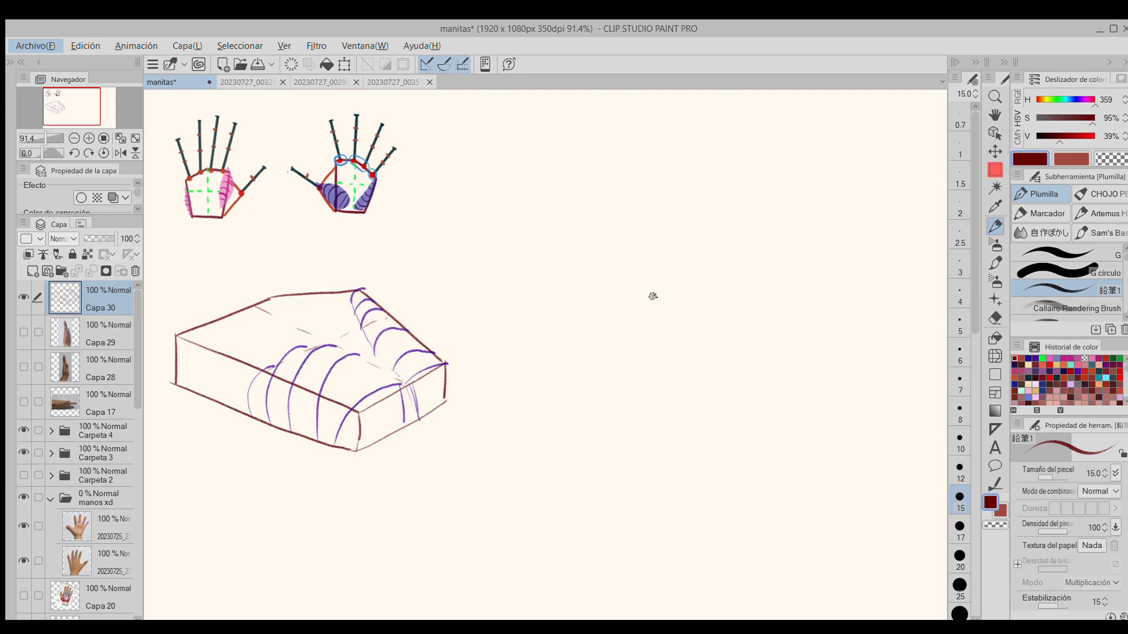
# Step: Sketch a second, upright palm block with an angled upper thickness, right side and dashed guides on its face
pyautogui.moveTo(627, 297)
pyautogui.mouseDown()
pyautogui.moveTo(754, 352)
pyautogui.moveTo(705, 336)
pyautogui.moveTo(752, 398)
pyautogui.mouseUp()
pyautogui.hotkey('ctrl', 'z')
pyautogui.moveTo(614, 305)
pyautogui.mouseDown()
pyautogui.moveTo(671, 285)
pyautogui.moveTo(765, 346)
pyautogui.mouseUp()
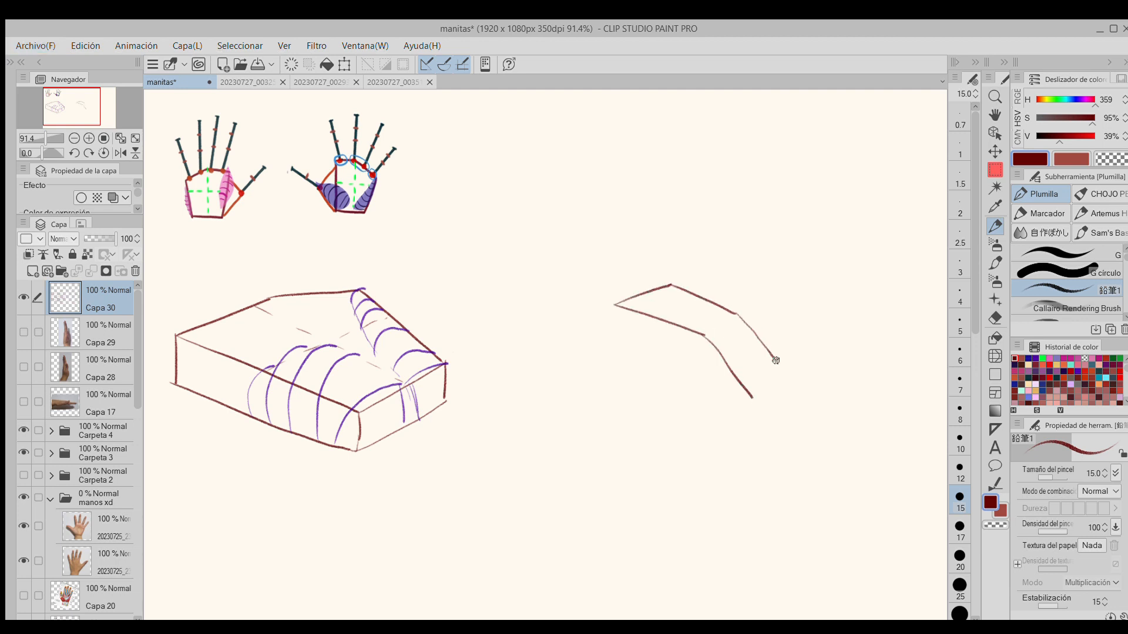
pyautogui.moveTo(779, 387); pyautogui.dragTo(793, 383)
pyautogui.moveTo(615, 305); pyautogui.dragTo(646, 470)
pyautogui.moveTo(646, 470); pyautogui.dragTo(736, 494)
pyautogui.moveTo(752, 398)
pyautogui.mouseDown()
pyautogui.moveTo(736, 494)
pyautogui.moveTo(775, 481)
pyautogui.mouseUp()
pyautogui.moveTo(792, 384); pyautogui.dragTo(784, 465)
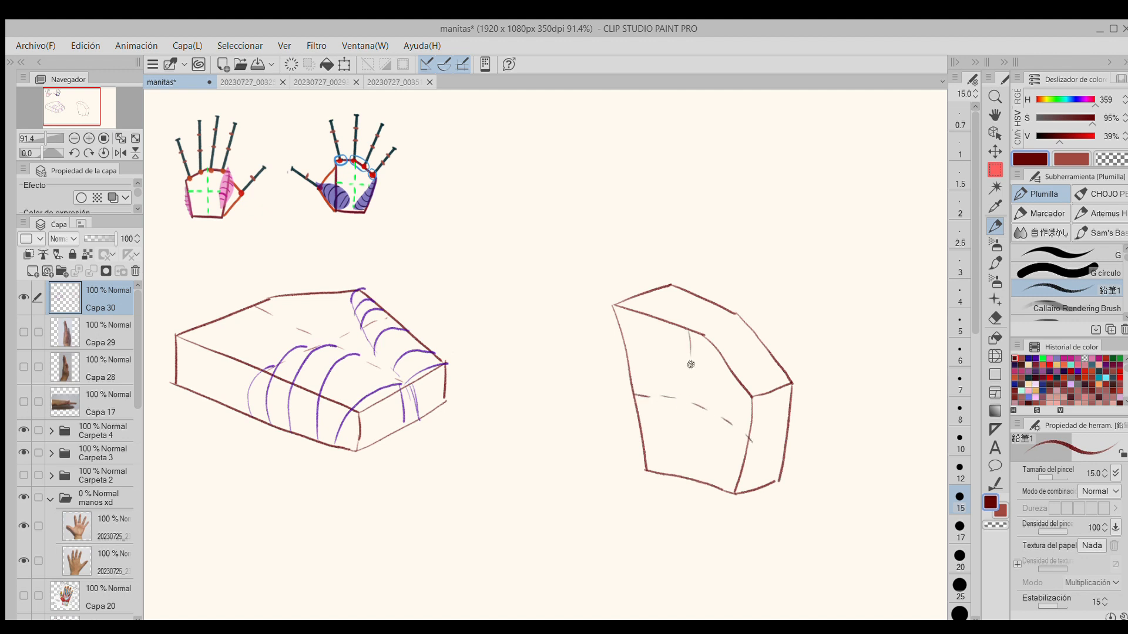
# Step: Add a small triangular thumb-base wedge to the left side of the upright palm block
pyautogui.moveTo(632, 393); pyautogui.dragTo(589, 402)
pyautogui.moveTo(590, 402); pyautogui.dragTo(644, 464)
pyautogui.moveTo(590, 402)
pyautogui.mouseDown()
pyautogui.moveTo(630, 369)
pyautogui.moveTo(609, 428)
pyautogui.mouseUp()
pyautogui.hotkey('ctrl', 'z')
# Step: Draw dark blue contour curves over both fleshy areas of the upright block and hatch its right edge in pink
pyautogui.click(1028, 358)
pyautogui.moveTo(655, 396); pyautogui.dragTo(624, 447)
pyautogui.moveTo(671, 416); pyautogui.dragTo(643, 465)
pyautogui.moveTo(680, 464)
pyautogui.mouseDown()
pyautogui.moveTo(647, 470)
pyautogui.moveTo(781, 451)
pyautogui.moveTo(778, 435)
pyautogui.mouseUp()
pyautogui.moveTo(712, 440)
pyautogui.mouseDown()
pyautogui.moveTo(787, 411)
pyautogui.moveTo(790, 386)
pyautogui.mouseUp()
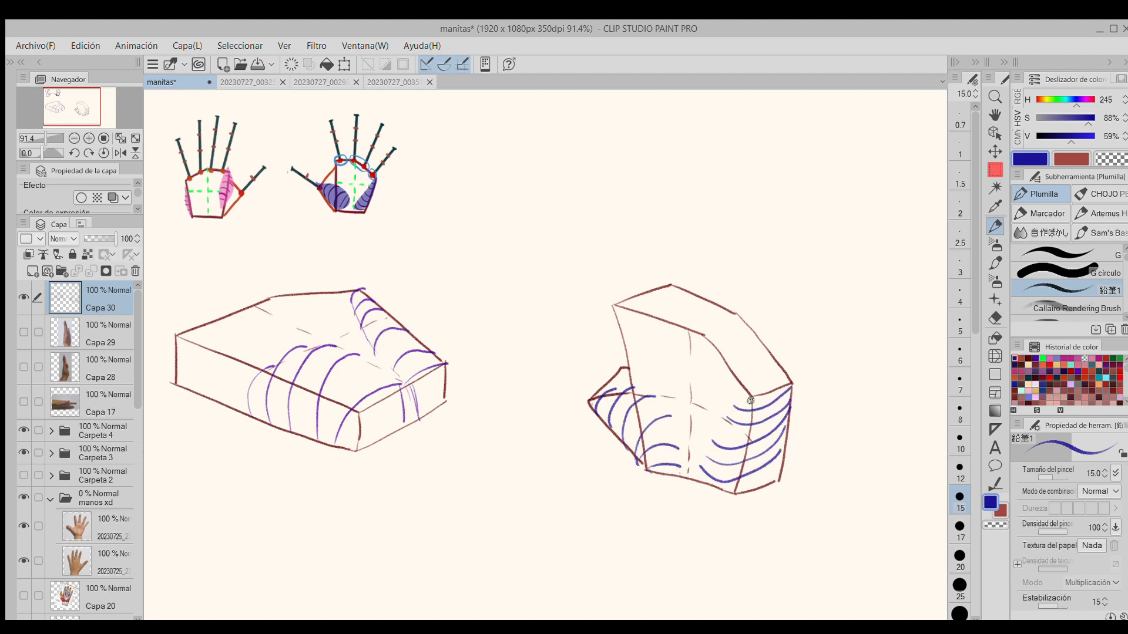
pyautogui.click(1031, 366)
pyautogui.moveTo(791, 386); pyautogui.dragTo(763, 485)
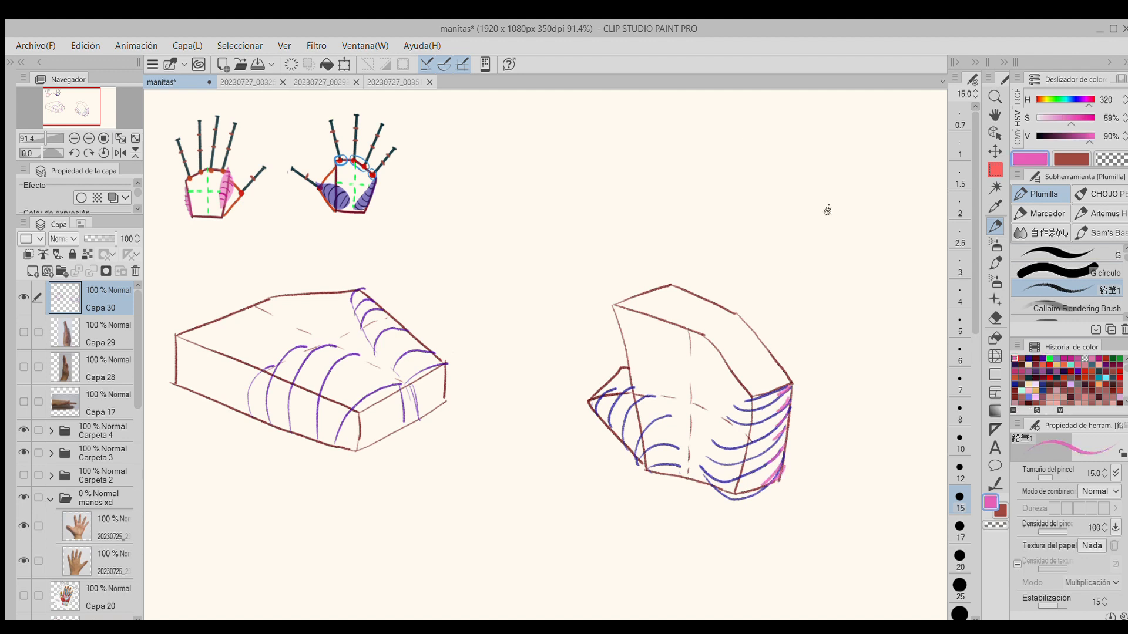
# Step: Outline the thumb and little-finger fleshy areas on both palm blocks in dark blue
pyautogui.click(1033, 370)
pyautogui.moveTo(749, 398); pyautogui.dragTo(735, 491)
pyautogui.moveTo(609, 387)
pyautogui.mouseDown()
pyautogui.moveTo(635, 387)
pyautogui.moveTo(679, 437)
pyautogui.moveTo(682, 470)
pyautogui.mouseUp()
pyautogui.moveTo(268, 369)
pyautogui.mouseDown()
pyautogui.moveTo(394, 376)
pyautogui.moveTo(406, 403)
pyautogui.mouseUp()
pyautogui.moveTo(355, 289); pyautogui.dragTo(391, 370)
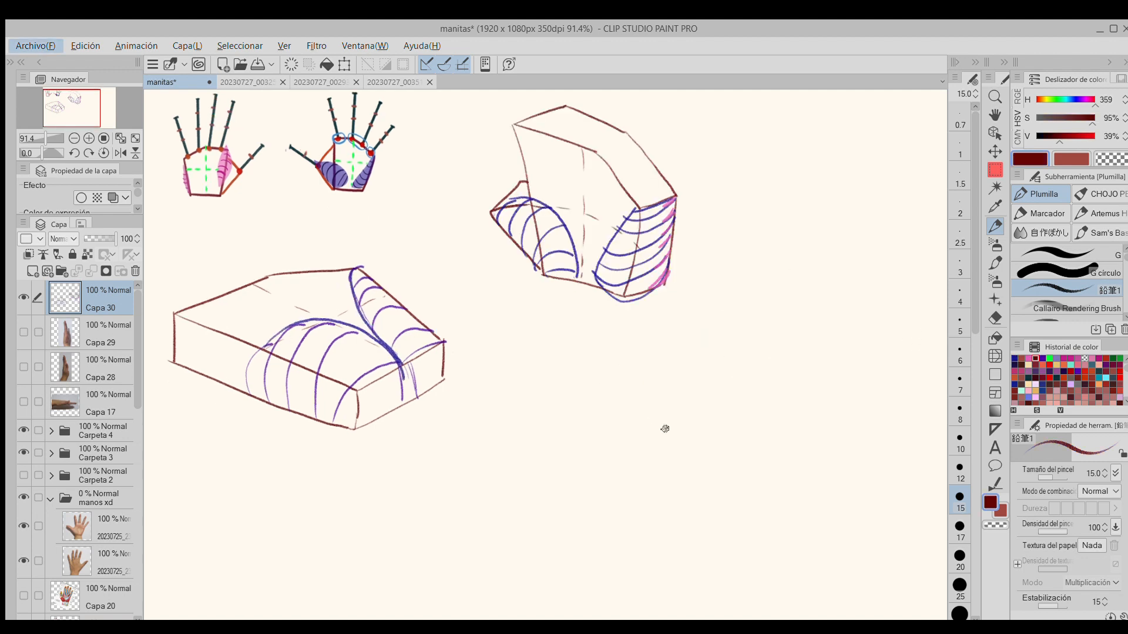
# Step: Sketch the bent upper thickness of a third palm block in dark red beneath the upright block
pyautogui.moveTo(688, 353)
pyautogui.mouseDown()
pyautogui.moveTo(685, 396)
pyautogui.moveTo(783, 403)
pyautogui.moveTo(835, 433)
pyautogui.mouseUp()
pyautogui.moveTo(688, 352)
pyautogui.mouseDown()
pyautogui.moveTo(800, 362)
pyautogui.moveTo(857, 406)
pyautogui.mouseUp()
pyautogui.hotkey('ctrl', 'z')
pyautogui.hotkey('ctrl', 'z')
pyautogui.moveTo(800, 363); pyautogui.dragTo(855, 398)
pyautogui.moveTo(835, 434); pyautogui.dragTo(851, 442)
pyautogui.moveTo(855, 398); pyautogui.dragTo(852, 441)
pyautogui.moveTo(687, 352); pyautogui.dragTo(643, 479)
pyautogui.moveTo(686, 397); pyautogui.dragTo(647, 512)
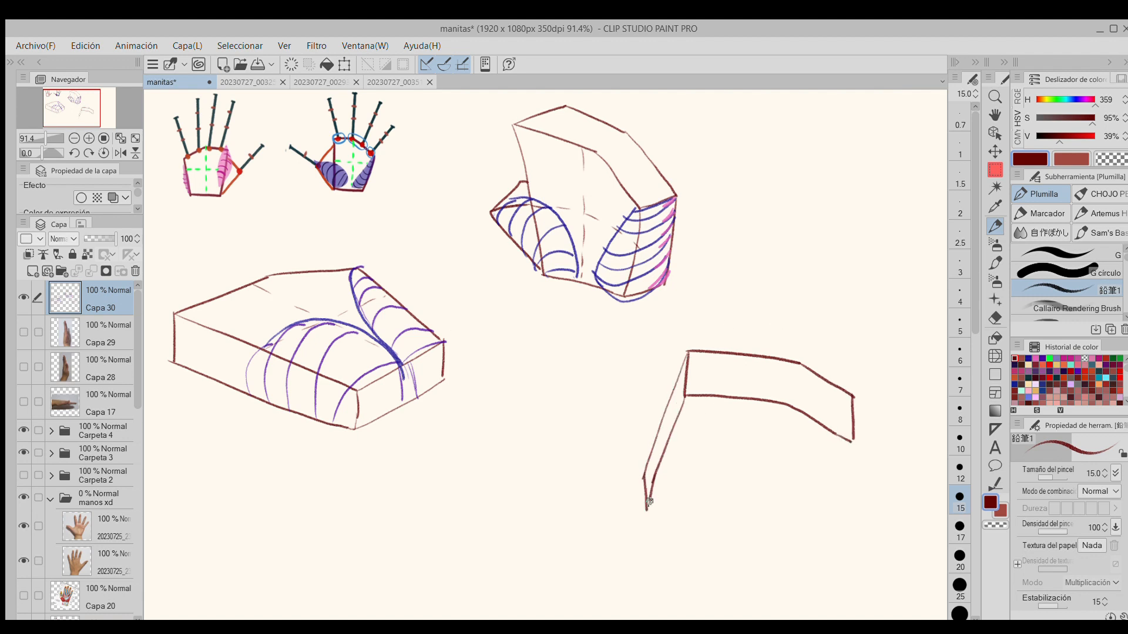
pyautogui.hotkey('ctrl', 'z')
pyautogui.hotkey('ctrl', 'z')
pyautogui.hotkey('ctrl', 'z')
# Step: Draw the tapering palm face below the bent thickness, with a narrow side along its left edge
pyautogui.moveTo(685, 397)
pyautogui.mouseDown()
pyautogui.moveTo(676, 516)
pyautogui.moveTo(781, 549)
pyautogui.mouseUp()
pyautogui.moveTo(853, 442); pyautogui.dragTo(783, 548)
pyautogui.moveTo(684, 392)
pyautogui.mouseDown()
pyautogui.moveTo(666, 451)
pyautogui.moveTo(677, 517)
pyautogui.mouseUp()
pyautogui.hotkey('ctrl', 'z')
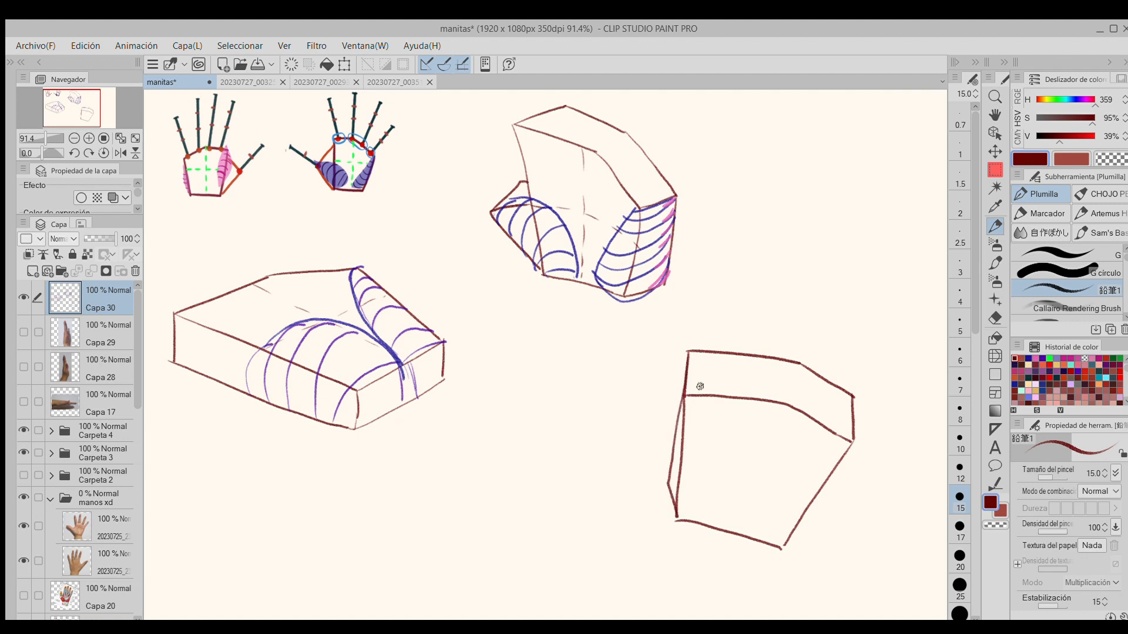
# Step: Add dashed cross guides to the third block's palm face and a thumb-base wedge on its left side
pyautogui.moveTo(681, 453); pyautogui.dragTo(702, 453)
pyautogui.moveTo(729, 456); pyautogui.dragTo(762, 462)
pyautogui.moveTo(781, 468); pyautogui.dragTo(807, 481)
pyautogui.moveTo(777, 404); pyautogui.dragTo(766, 461)
pyautogui.moveTo(752, 476); pyautogui.dragTo(736, 532)
pyautogui.moveTo(675, 450)
pyautogui.mouseDown()
pyautogui.moveTo(643, 453)
pyautogui.moveTo(673, 516)
pyautogui.mouseUp()
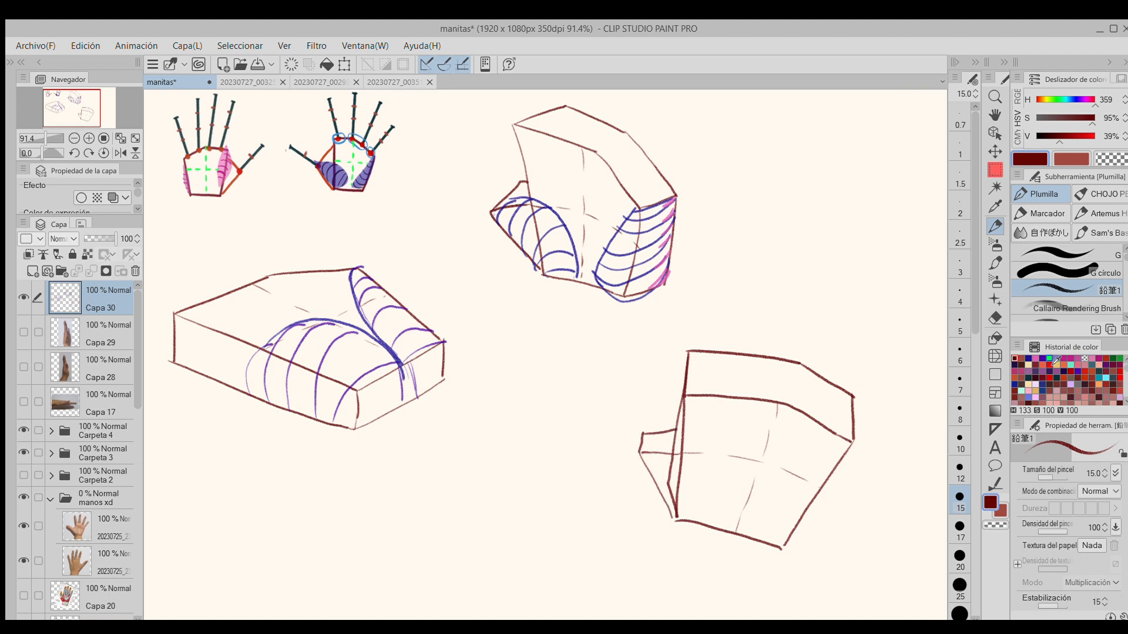
# Step: Contour the third block's thumb muscle with purple curves and outline it, adding the diagonal inner edge of the little-finger muscle
pyautogui.moveTo(647, 483); pyautogui.dragTo(685, 454)
pyautogui.moveTo(671, 510)
pyautogui.mouseDown()
pyautogui.moveTo(722, 459)
pyautogui.moveTo(735, 477)
pyautogui.mouseUp()
pyautogui.moveTo(694, 535); pyautogui.dragTo(748, 490)
pyautogui.moveTo(668, 449); pyautogui.dragTo(754, 484)
pyautogui.hotkey('ctrl', 'z')
pyautogui.moveTo(665, 450)
pyautogui.mouseDown()
pyautogui.moveTo(751, 512)
pyautogui.moveTo(679, 520)
pyautogui.mouseUp()
pyautogui.hotkey('ctrl', 'z')
pyautogui.hotkey('ctrl', 'z')
pyautogui.moveTo(661, 452)
pyautogui.mouseDown()
pyautogui.moveTo(739, 481)
pyautogui.moveTo(743, 513)
pyautogui.moveTo(841, 438)
pyautogui.mouseUp()
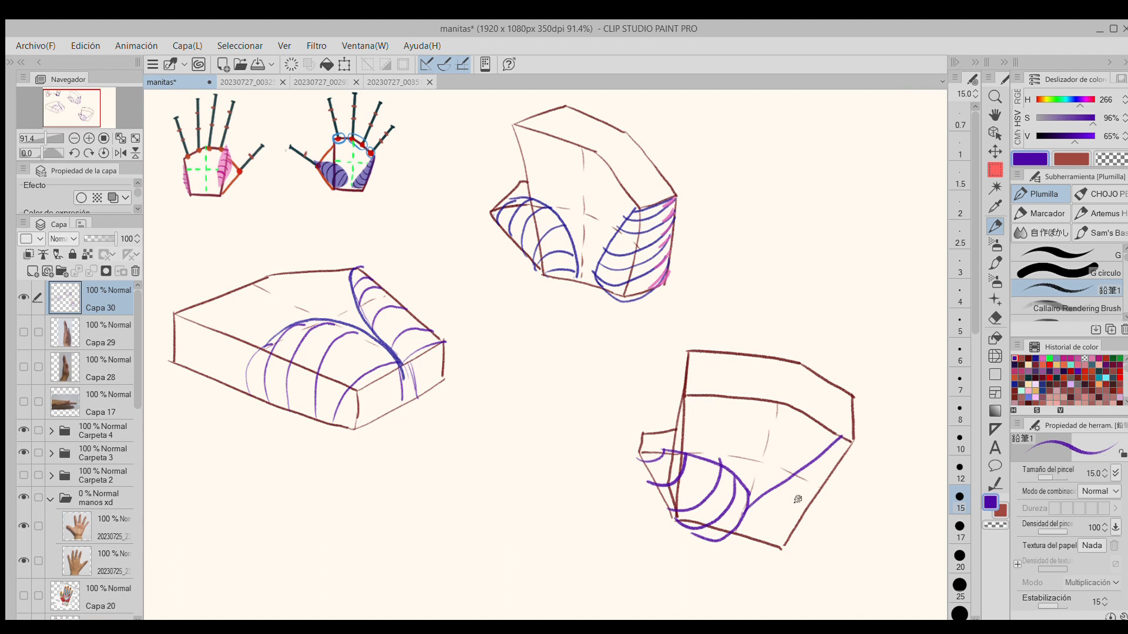
# Step: Draw purple contour curves across the little-finger muscle of the third block and retouch the thumb muscle's outline
pyautogui.moveTo(745, 520)
pyautogui.mouseDown()
pyautogui.moveTo(782, 552)
pyautogui.moveTo(800, 526)
pyautogui.mouseUp()
pyautogui.moveTo(750, 509)
pyautogui.mouseDown()
pyautogui.moveTo(816, 499)
pyautogui.moveTo(844, 438)
pyautogui.moveTo(855, 440)
pyautogui.moveTo(791, 540)
pyautogui.moveTo(848, 463)
pyautogui.mouseUp()
pyautogui.hotkey('ctrl', 'z')
pyautogui.hotkey('ctrl', 'z')
pyautogui.hotkey('ctrl', 'z')
pyautogui.moveTo(639, 457)
pyautogui.mouseDown()
pyautogui.moveTo(662, 509)
pyautogui.moveTo(738, 540)
pyautogui.moveTo(685, 532)
pyautogui.mouseUp()
pyautogui.hotkey('ctrl', 'z')
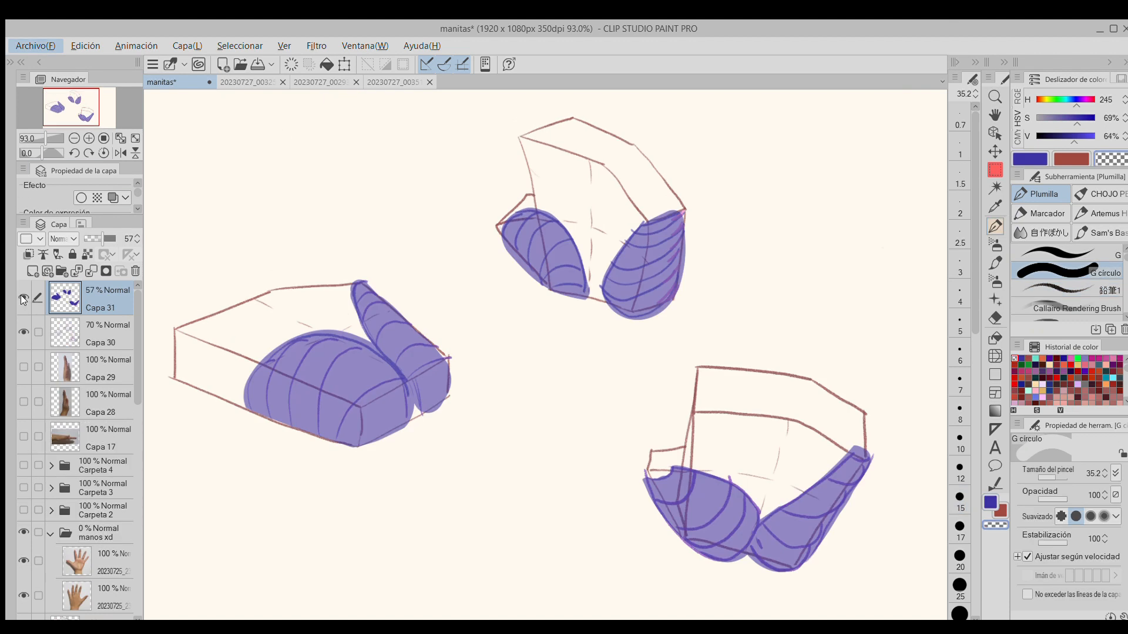
# Step: Toggle the Capa 31 purple fill off and on to compare the three palm blocks with and without it
pyautogui.click(24, 299)
pyautogui.click(23, 299)
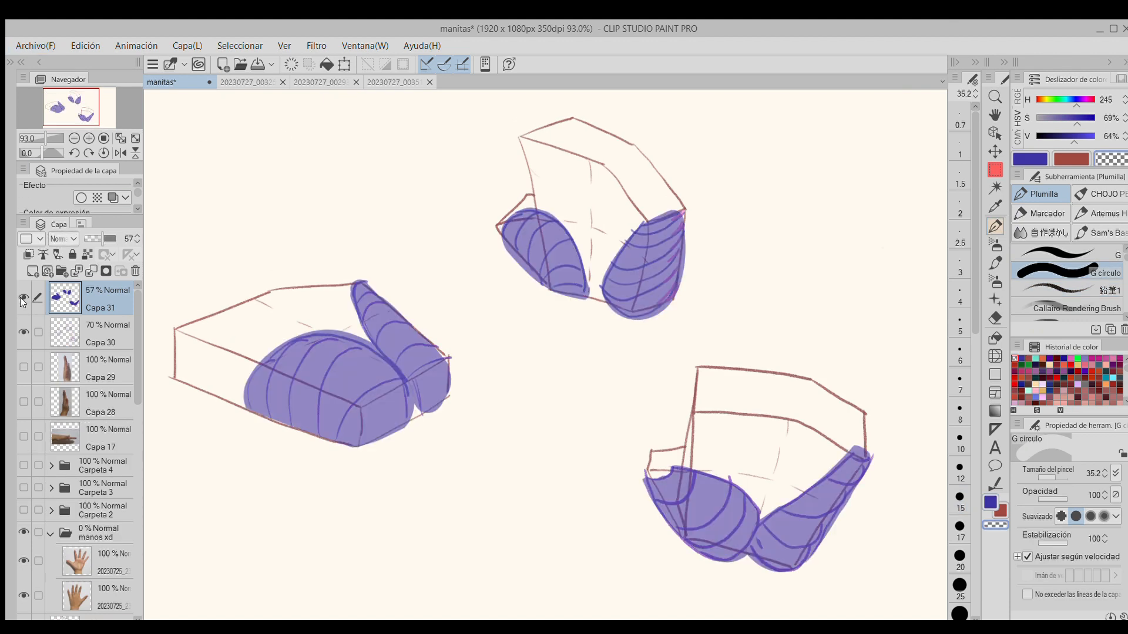
pyautogui.click(23, 299)
pyautogui.click(23, 299)
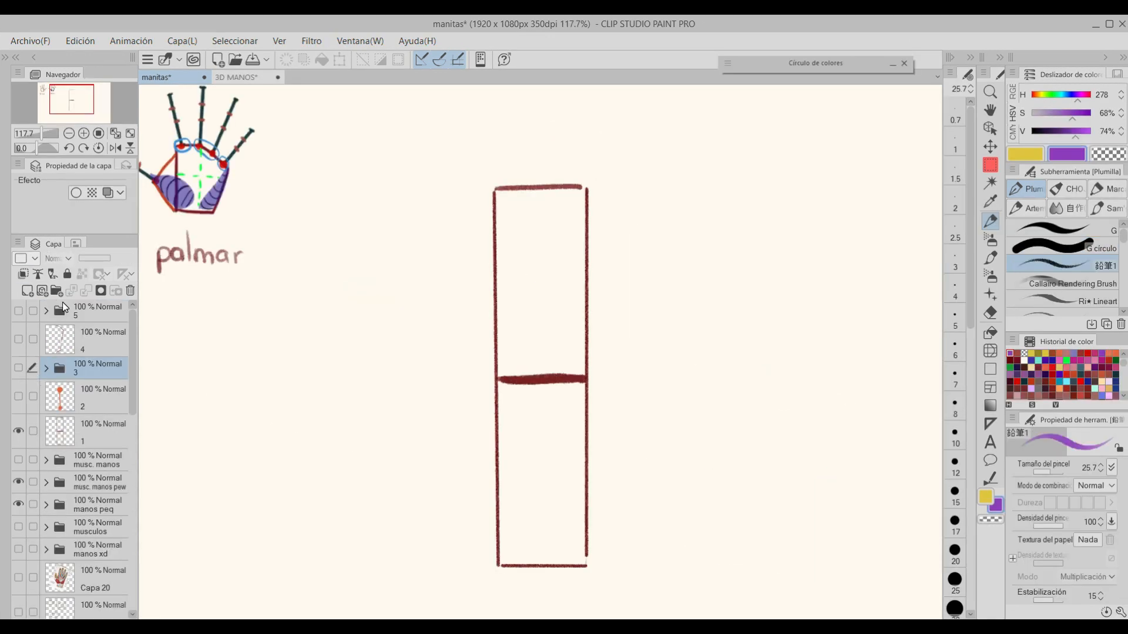
# Step: Reveal the side-view palm stages by showing layer 2, replacing it with folder 3, and adding layer 4 and folder 5
pyautogui.moveTo(776, 380); pyautogui.dragTo(823, 390)
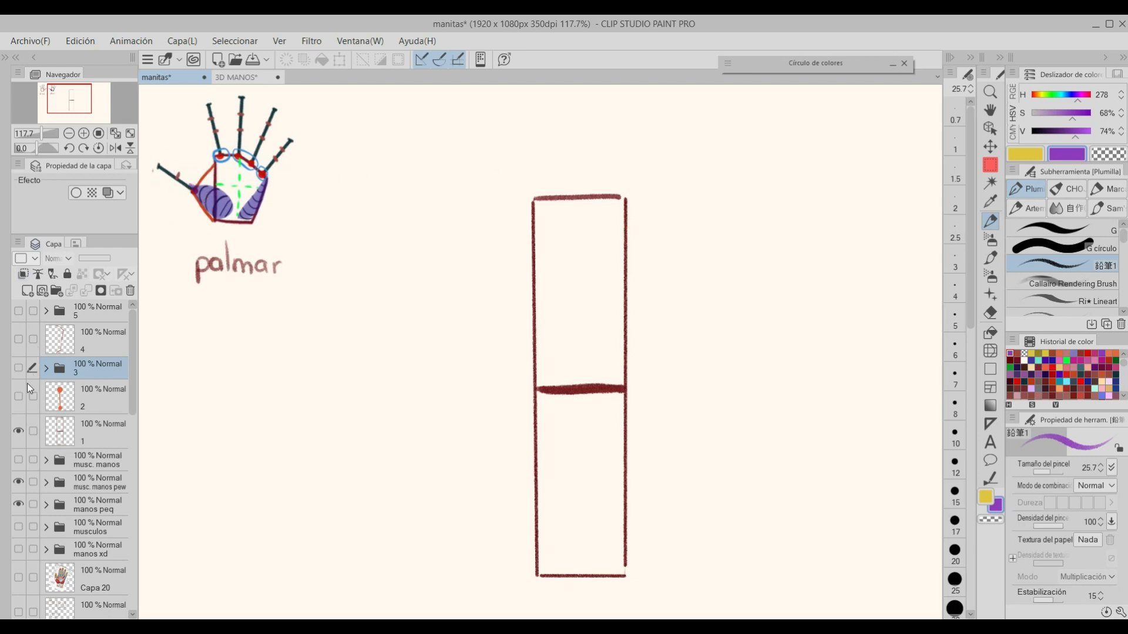
pyautogui.click(19, 397)
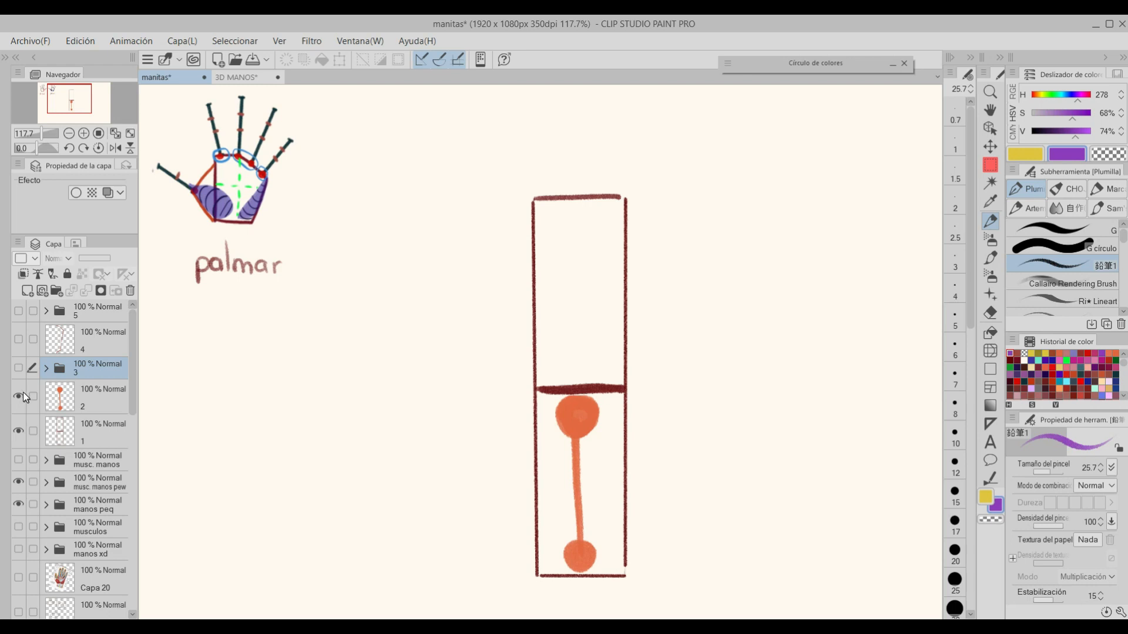
pyautogui.click(19, 369)
pyautogui.click(18, 396)
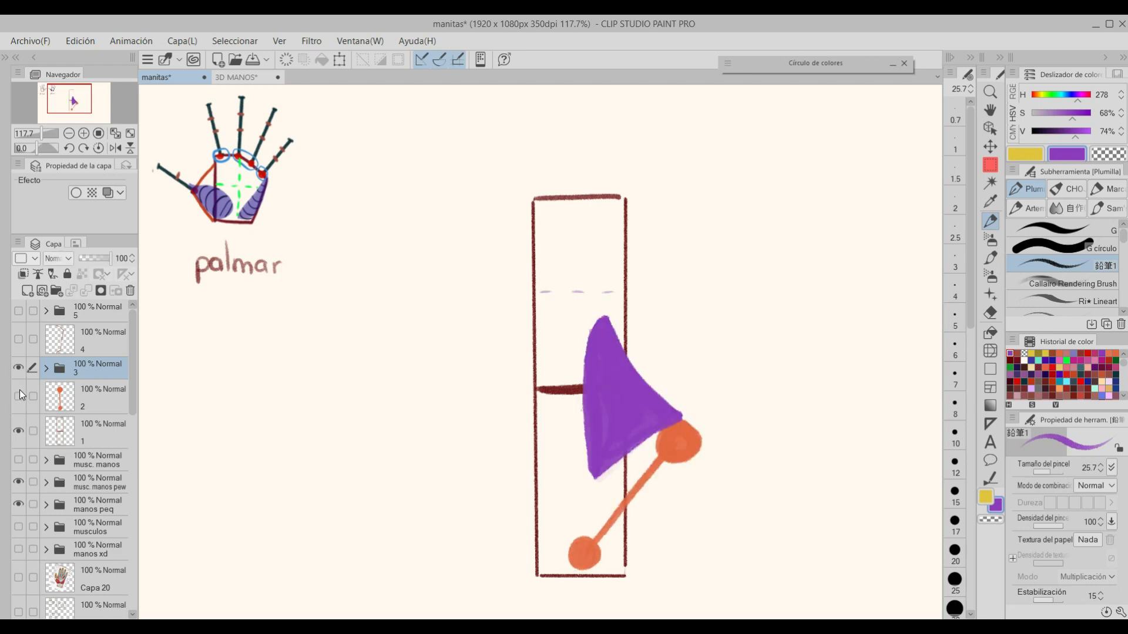
pyautogui.click(18, 339)
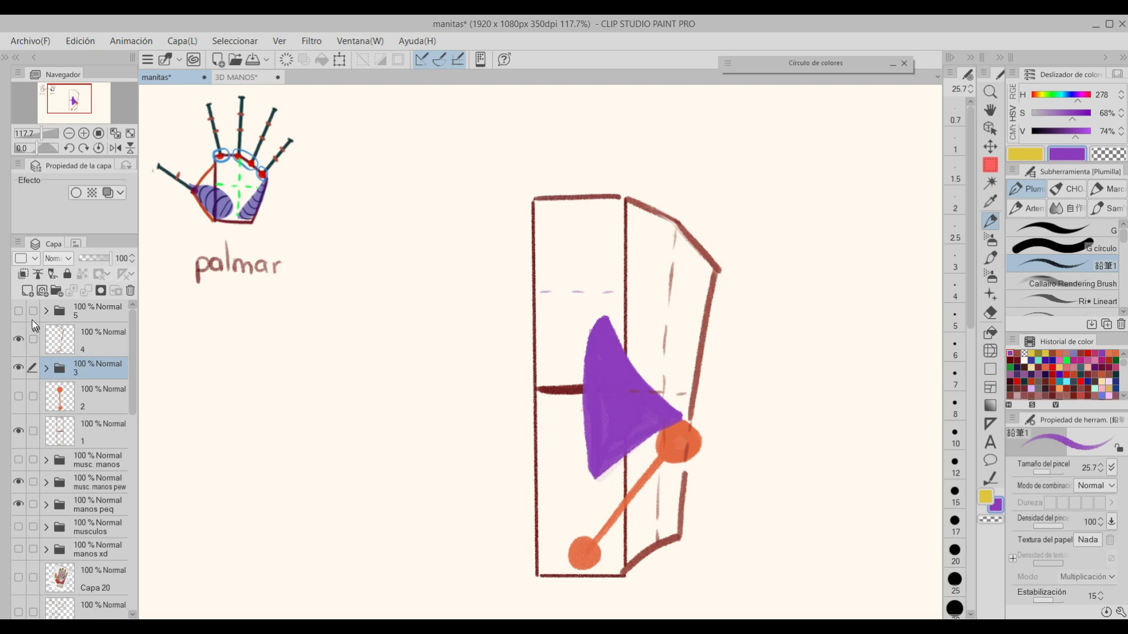
pyautogui.click(20, 312)
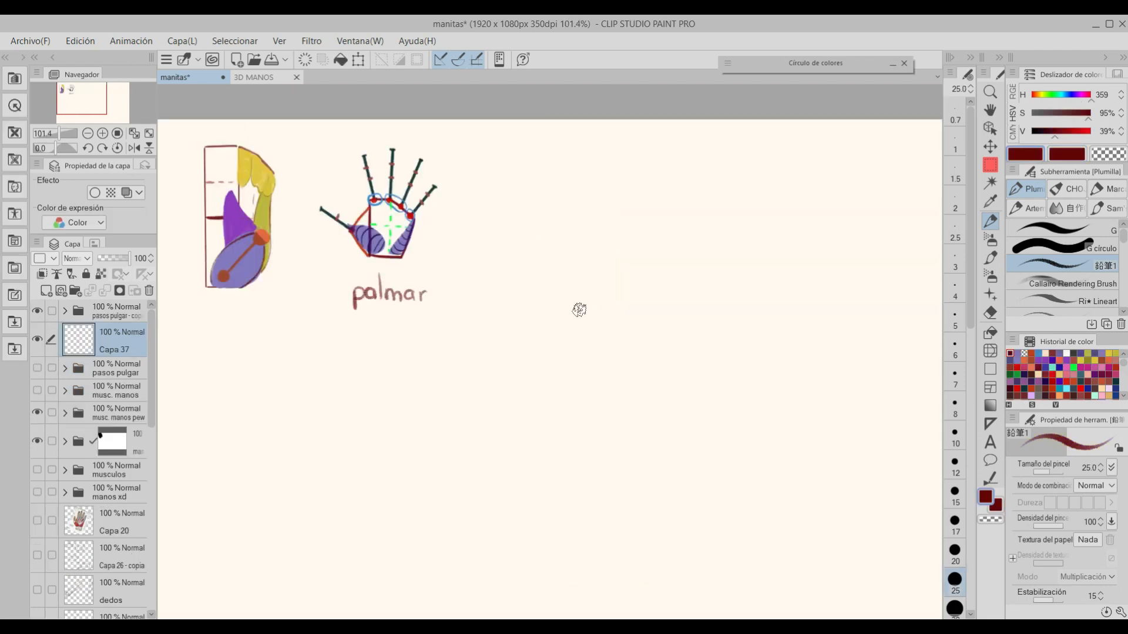
# Step: Sketch a tilted palm block in dark red on Capa 37, with left-side and bottom thickness
pyautogui.moveTo(554, 303)
pyautogui.mouseDown()
pyautogui.moveTo(604, 281)
pyautogui.moveTo(680, 287)
pyautogui.moveTo(746, 341)
pyautogui.mouseUp()
pyautogui.moveTo(596, 284); pyautogui.dragTo(649, 470)
pyautogui.moveTo(555, 303)
pyautogui.mouseDown()
pyautogui.moveTo(619, 481)
pyautogui.moveTo(650, 468)
pyautogui.moveTo(736, 467)
pyautogui.mouseUp()
pyautogui.moveTo(746, 341); pyautogui.dragTo(738, 467)
pyautogui.moveTo(620, 482)
pyautogui.mouseDown()
pyautogui.moveTo(718, 485)
pyautogui.moveTo(736, 467)
pyautogui.mouseUp()
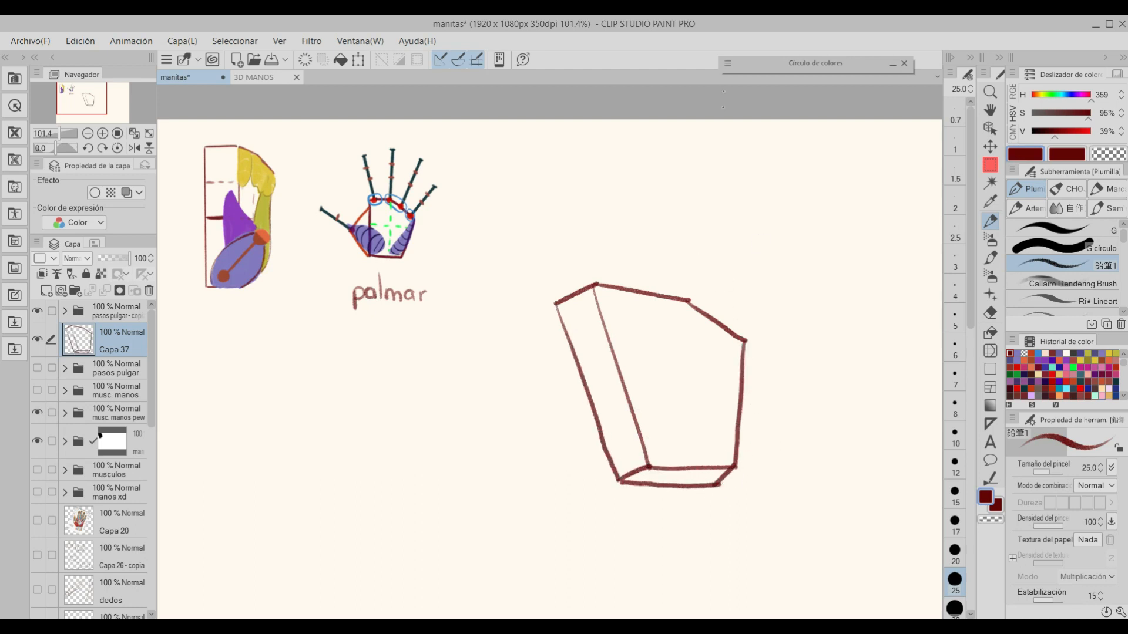
# Step: Draw dashed vertical and horizontal center guides over the tilted palm block on a new layer
pyautogui.click(47, 292)
pyautogui.moveTo(619, 376); pyautogui.dragTo(699, 382)
pyautogui.moveTo(718, 382); pyautogui.dragTo(739, 385)
pyautogui.moveTo(666, 298); pyautogui.dragTo(677, 388)
pyautogui.moveTo(683, 411); pyautogui.dragTo(688, 435)
pyautogui.moveTo(692, 452); pyautogui.dragTo(695, 464)
# Step: Draw the thumb's base bone with two round joints on a new layer, using the orange sampled from the side-view diagram
pyautogui.keyDown('alt'); pyautogui.click(262, 258); pyautogui.keyUp('alt')
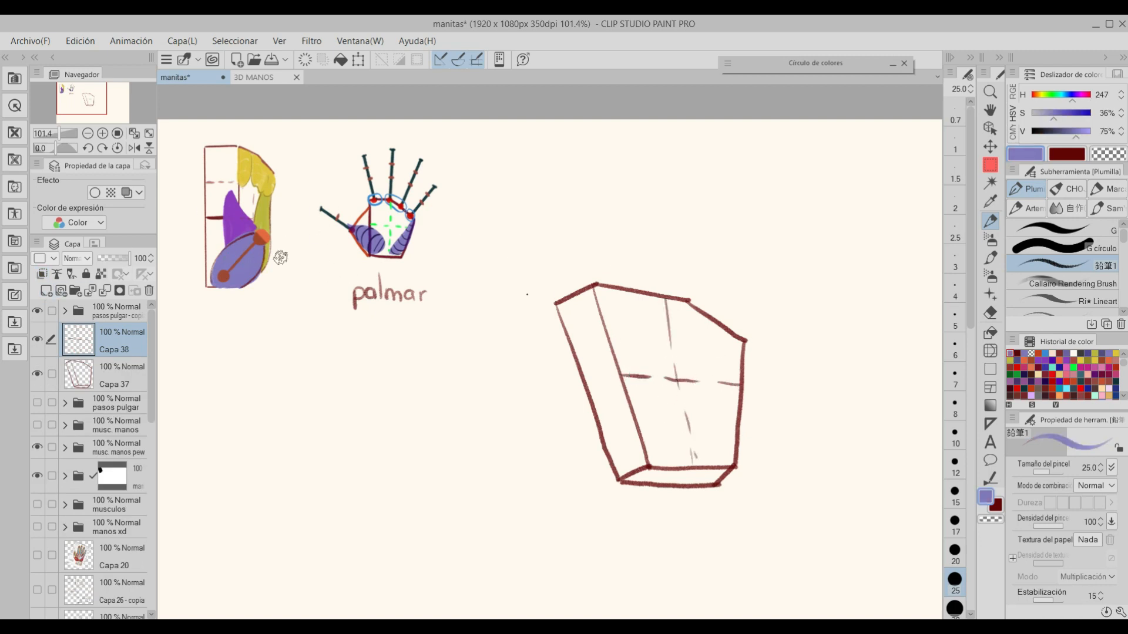
pyautogui.click(46, 291)
pyautogui.keyDown('alt'); pyautogui.click(262, 238); pyautogui.keyUp('alt')
pyautogui.moveTo(635, 456); pyautogui.dragTo(657, 378)
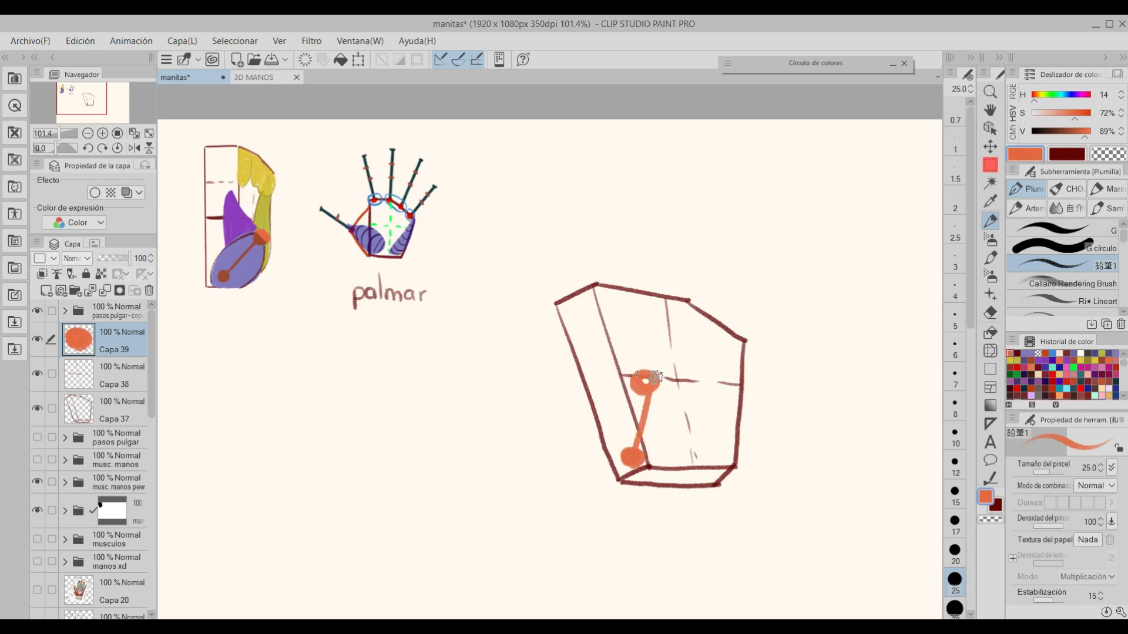
# Step: Fill the thumb muscle shape around the orange bone on a new layer beneath it, using the diagram's light purple
pyautogui.click(46, 291)
pyautogui.keyDown('alt'); pyautogui.click(262, 259); pyautogui.keyUp('alt')
pyautogui.press('g')
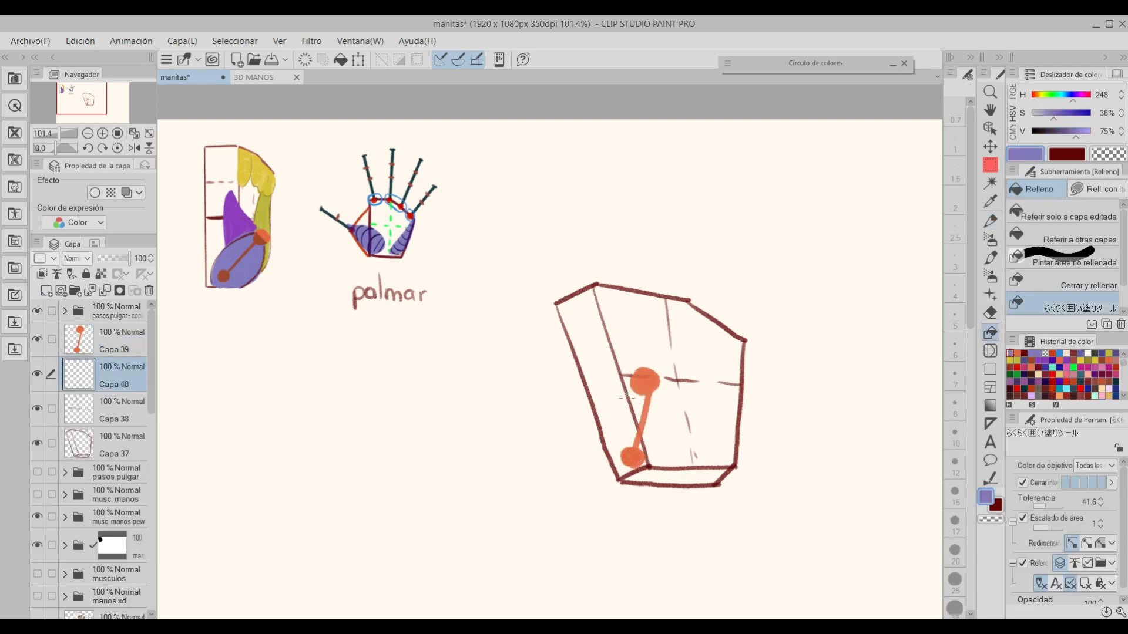
pyautogui.moveTo(640, 473); pyautogui.dragTo(641, 472)
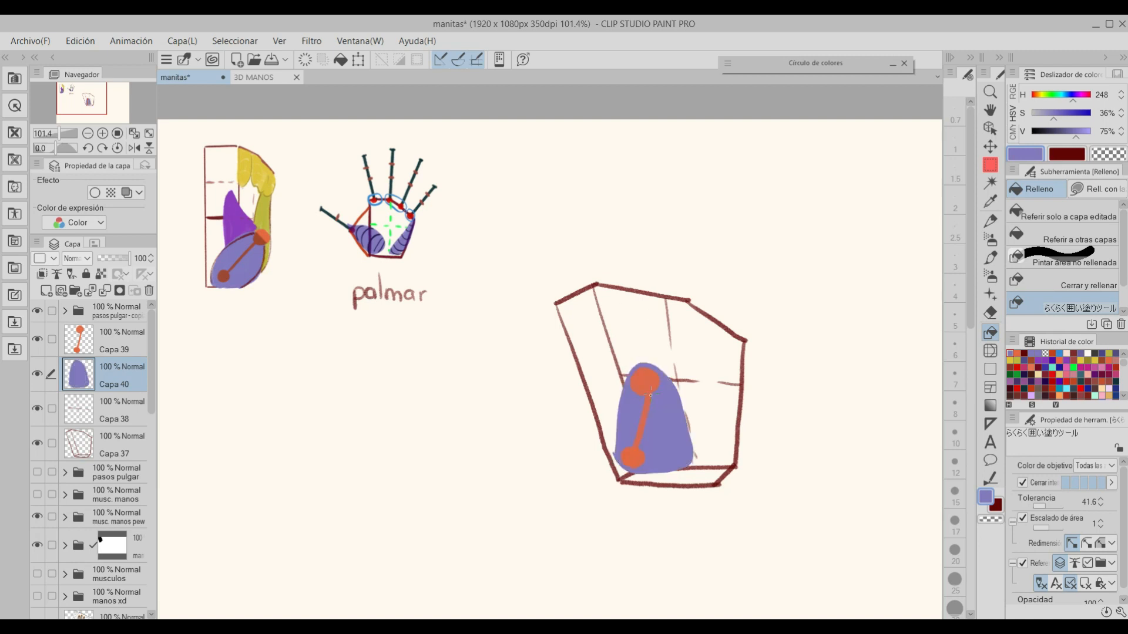
# Step: Fill the remaining fleshy areas of the tilted palm block and draw contour lines in purple sampled from the palmar hand
pyautogui.moveTo(611, 437)
pyautogui.mouseDown()
pyautogui.moveTo(642, 372)
pyautogui.moveTo(613, 390)
pyautogui.moveTo(654, 402)
pyautogui.moveTo(643, 371)
pyautogui.mouseUp()
pyautogui.moveTo(695, 457)
pyautogui.mouseDown()
pyautogui.moveTo(730, 364)
pyautogui.moveTo(743, 456)
pyautogui.moveTo(696, 467)
pyautogui.mouseUp()
pyautogui.moveTo(619, 305)
pyautogui.mouseDown()
pyautogui.moveTo(609, 332)
pyautogui.moveTo(603, 295)
pyautogui.moveTo(649, 310)
pyautogui.moveTo(666, 303)
pyautogui.moveTo(732, 353)
pyautogui.mouseUp()
pyautogui.moveTo(685, 321); pyautogui.dragTo(655, 309)
pyautogui.keyDown('alt'); pyautogui.click(376, 240); pyautogui.keyUp('alt')
pyautogui.keyDown('alt'); pyautogui.click(376, 240); pyautogui.keyUp('alt')
pyautogui.press('p')
pyautogui.moveTo(609, 448)
pyautogui.mouseDown()
pyautogui.moveTo(616, 390)
pyautogui.moveTo(676, 379)
pyautogui.moveTo(696, 464)
pyautogui.moveTo(664, 474)
pyautogui.moveTo(694, 458)
pyautogui.moveTo(743, 345)
pyautogui.moveTo(735, 467)
pyautogui.mouseUp()
pyautogui.keyDown('alt'); pyautogui.click(708, 425); pyautogui.keyUp('alt')
pyautogui.click(726, 399)
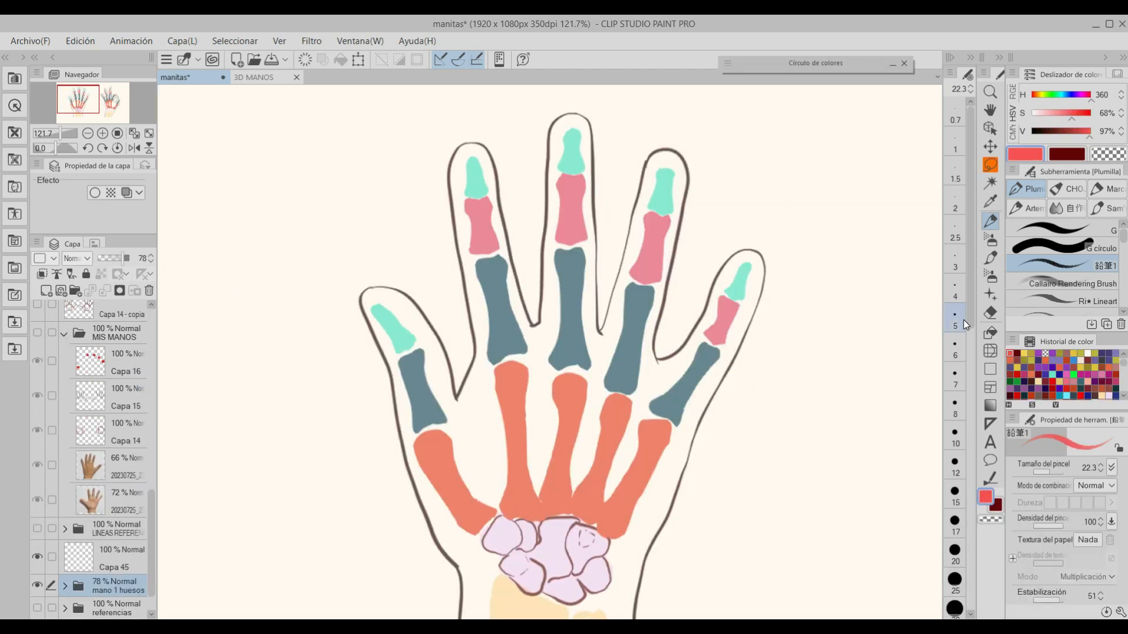
# Step: Redo the curved guide strokes across the finger joints of the hand bone drawing
pyautogui.hotkey('ctrl', 'y')
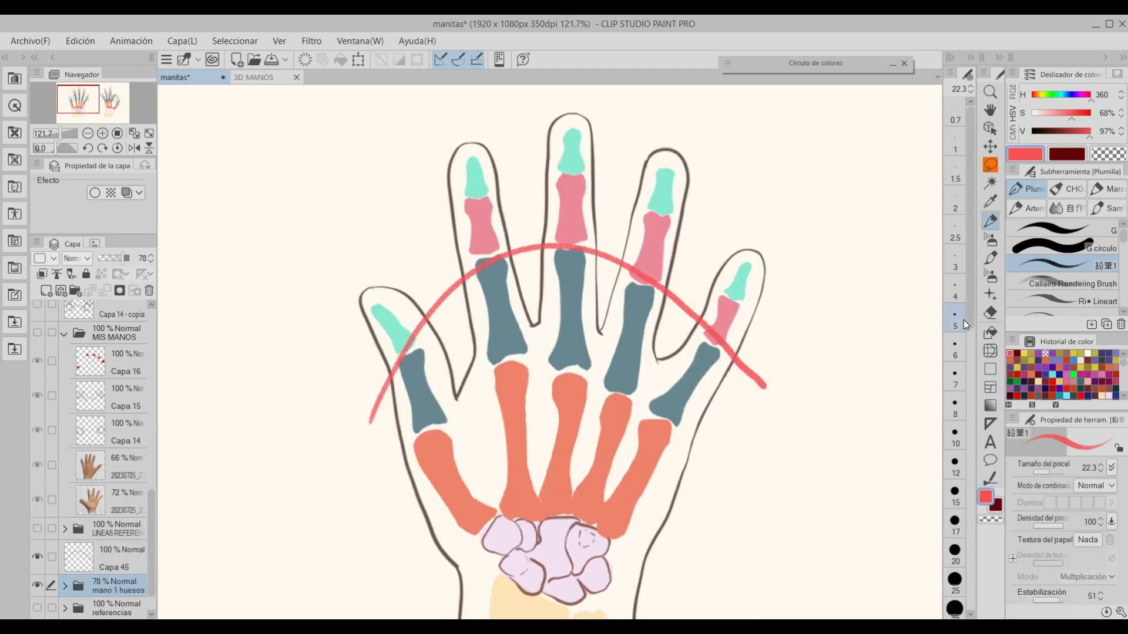
pyautogui.hotkey('ctrl', 'y')
pyautogui.hotkey('ctrl', 'y')
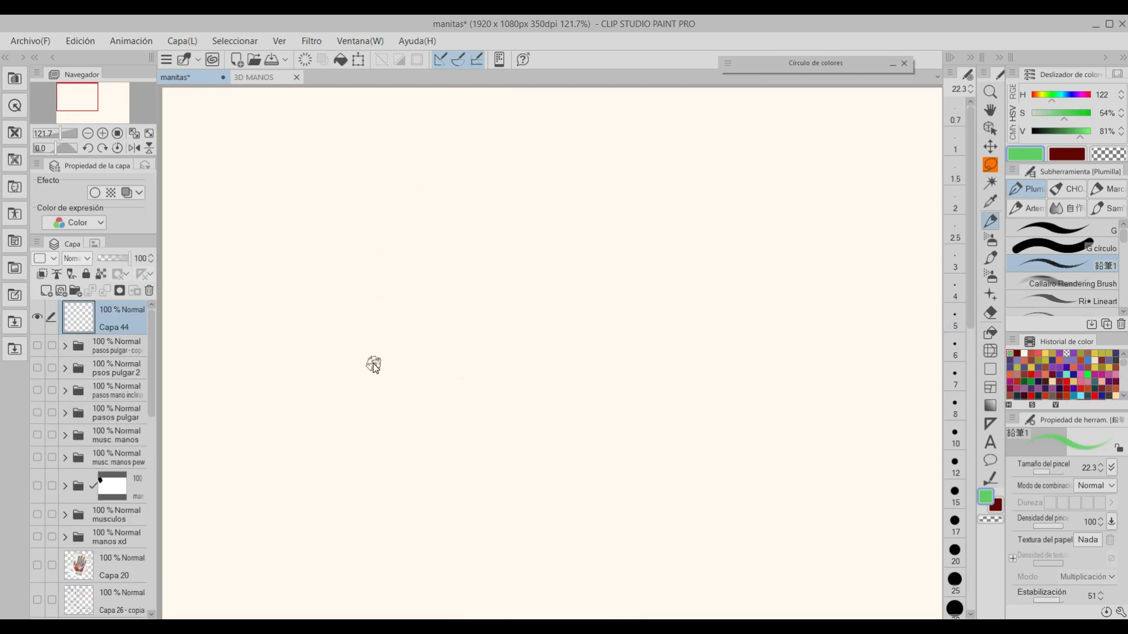
# Step: Redo the dark red palm outline, the triangular thumb base and the first orange knuckle circle on Capa 44
pyautogui.hotkey('ctrl', 'y')
pyautogui.hotkey('ctrl', 'y')
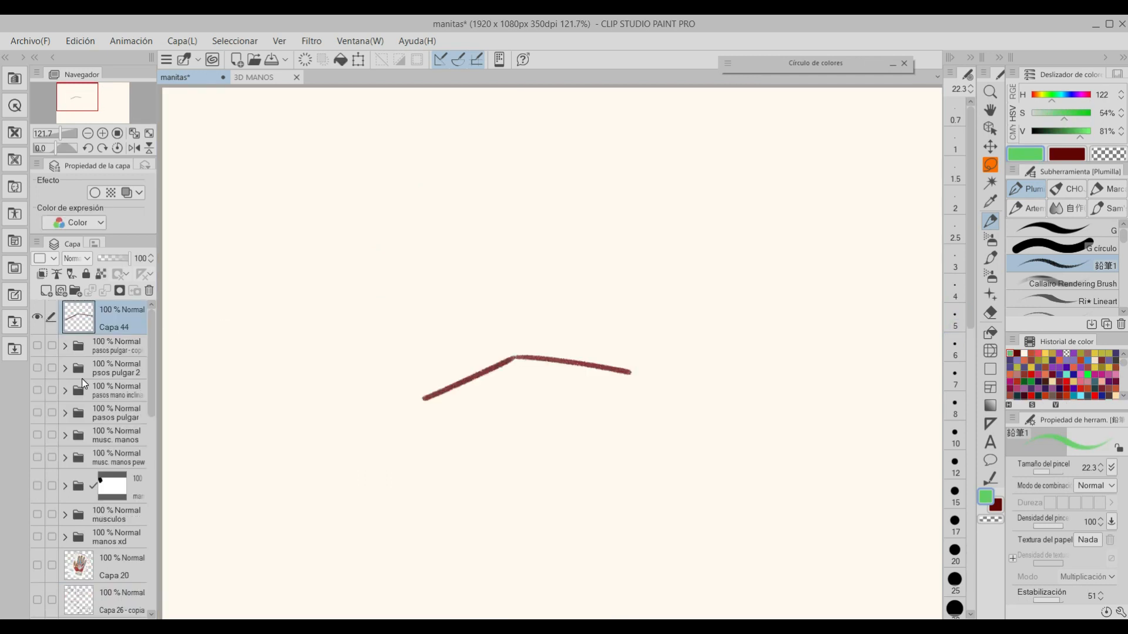
pyautogui.hotkey('ctrl', 'y')
pyautogui.hotkey('ctrl', 'y')
pyautogui.hotkey('ctrl', 'y')
pyautogui.hotkey('ctrl', 'y')
pyautogui.hotkey('ctrl', 'y')
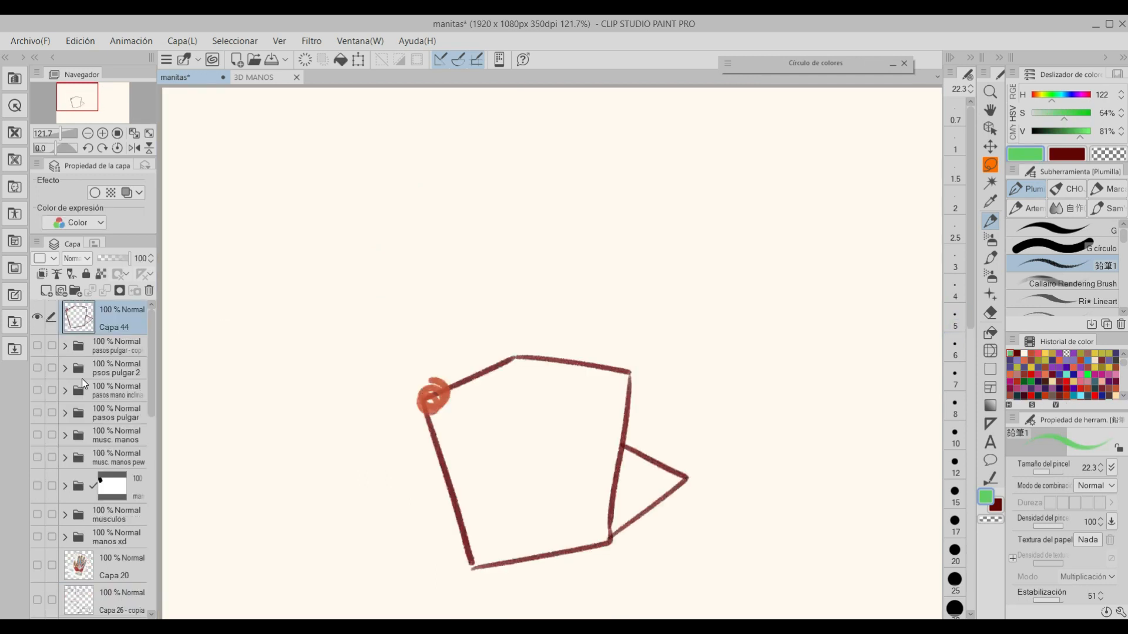
# Step: Redo the remaining orange knuckle circles, the finger and thumb lines, and the joint arc across the fingers on Capa 46
pyautogui.hotkey('ctrl', 'y')
pyautogui.hotkey('ctrl', 'y')
pyautogui.hotkey('ctrl', 'y')
pyautogui.hotkey('ctrl', 'y')
pyautogui.hotkey('ctrl', 'y')
pyautogui.hotkey('ctrl', 'y')
pyautogui.hotkey('ctrl', 'y')
pyautogui.hotkey('ctrl', 'y')
pyautogui.hotkey('ctrl', 'y')
pyautogui.hotkey('ctrl', 'y')
pyautogui.hotkey('ctrl', 'y')
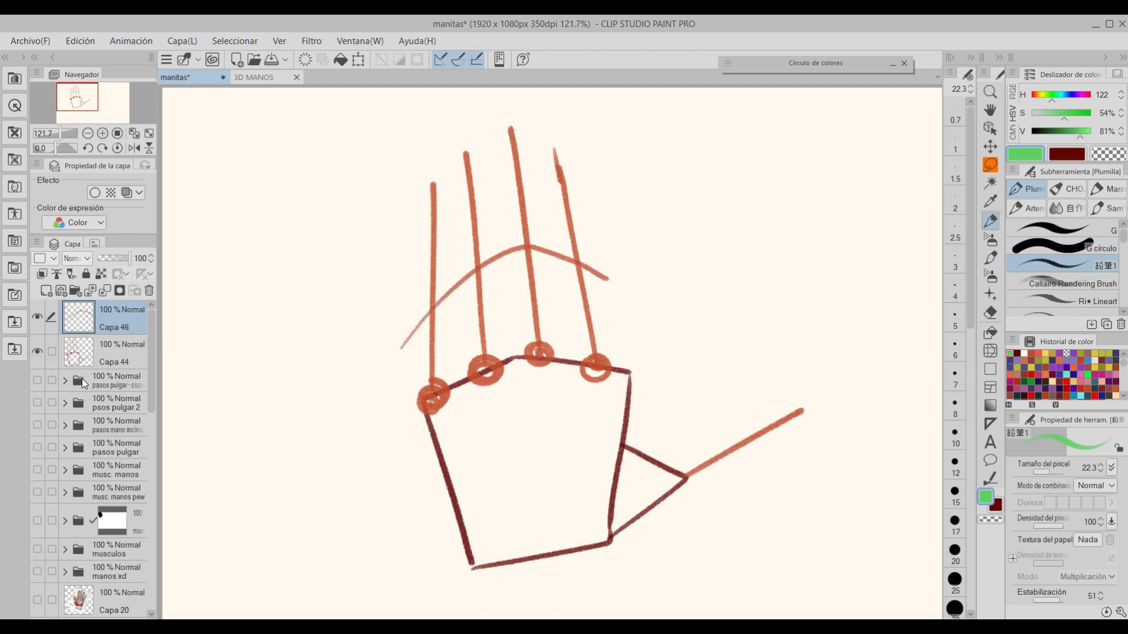
# Step: Redo the green joint arcs across the fingers and the green joint mark on the thumb line
pyautogui.hotkey('ctrl', 'y')
pyautogui.hotkey('ctrl', 'y')
pyautogui.hotkey('ctrl', 'y')
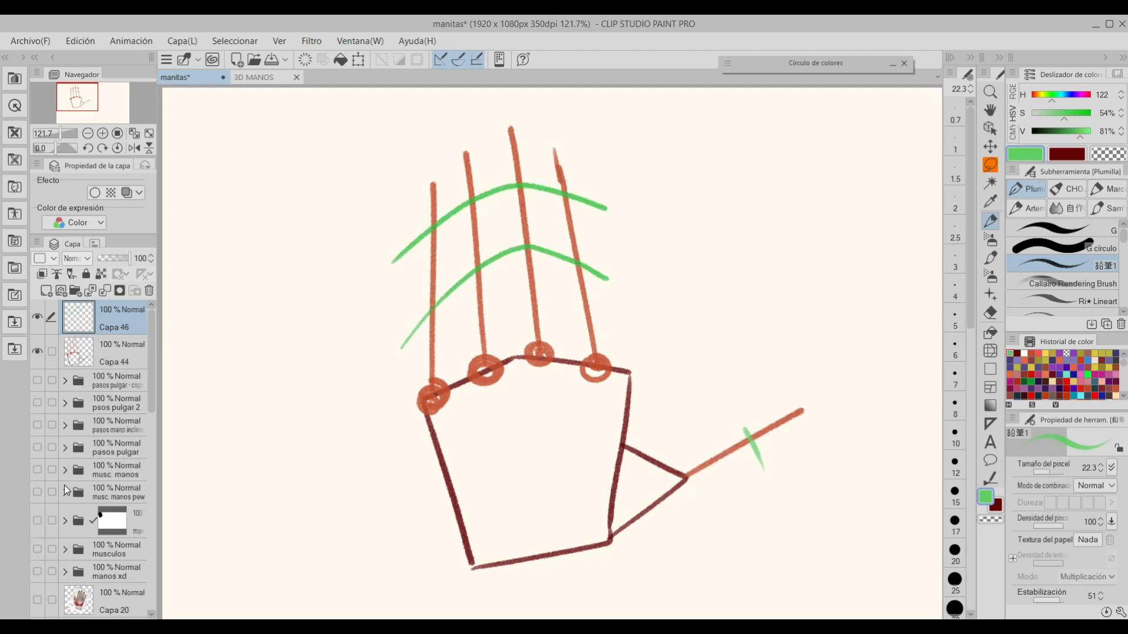
# Step: Draw green arrows pointing at the finger lines of the hand diagram
pyautogui.moveTo(557, 102); pyautogui.dragTo(531, 139)
pyautogui.moveTo(530, 115); pyautogui.dragTo(535, 138)
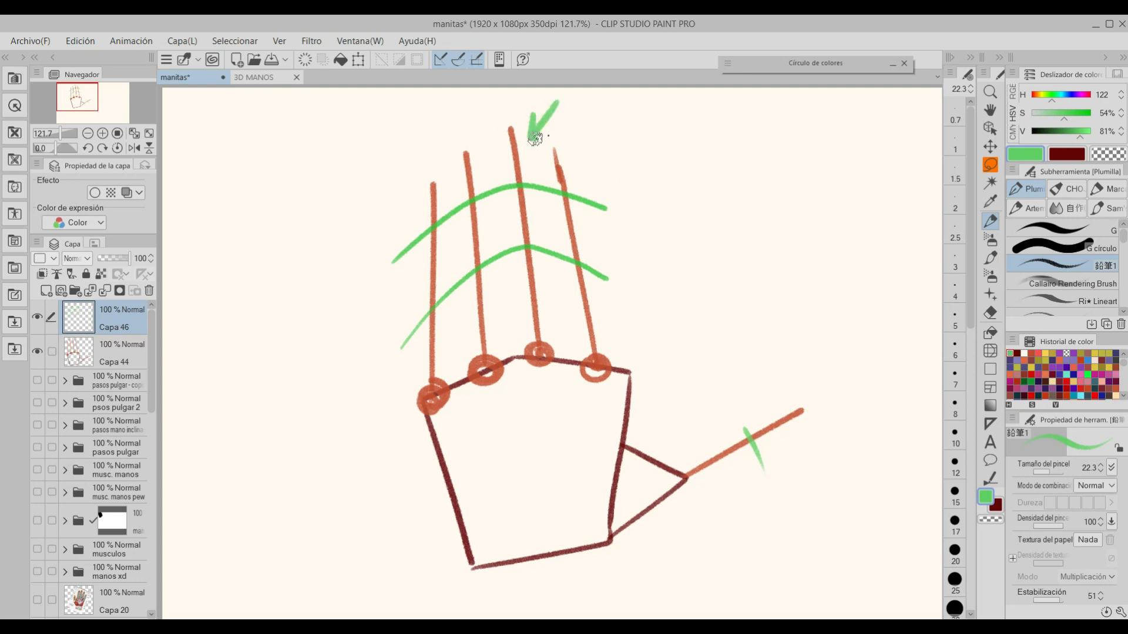
pyautogui.moveTo(360, 190)
pyautogui.mouseDown()
pyautogui.moveTo(407, 218)
pyautogui.moveTo(386, 229)
pyautogui.mouseUp()
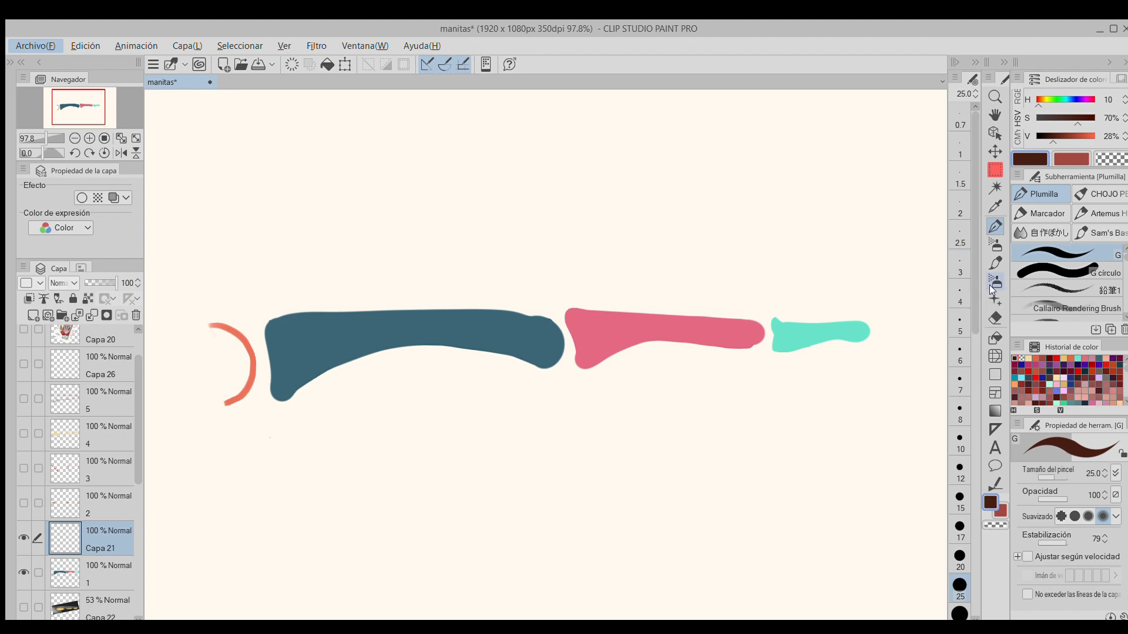
# Step: Draw a dark brown proportion line below the finger bones on Capa 21, with cross marks at the joints and tip
pyautogui.moveTo(270, 438)
pyautogui.mouseDown()
pyautogui.moveTo(549, 438)
pyautogui.moveTo(551, 449)
pyautogui.moveTo(869, 441)
pyautogui.mouseUp()
pyautogui.moveTo(866, 429); pyautogui.dragTo(866, 453)
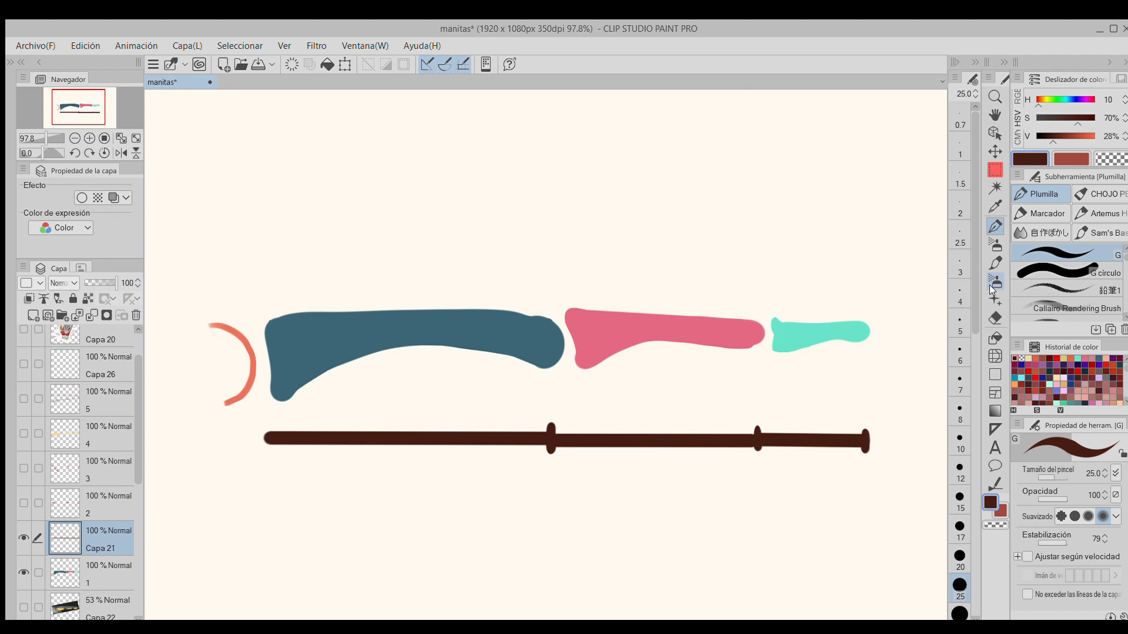
# Step: Show layers 2, 3, 4 and 5 over the finger bones and hide the proportion line on Capa 21
pyautogui.click(21, 499)
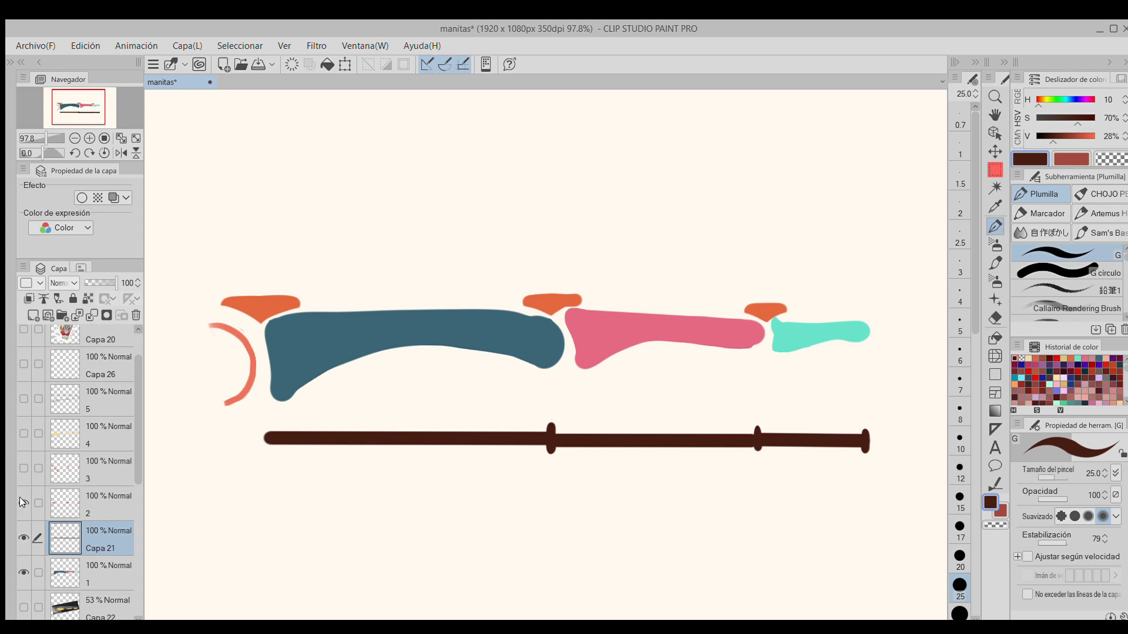
pyautogui.click(23, 469)
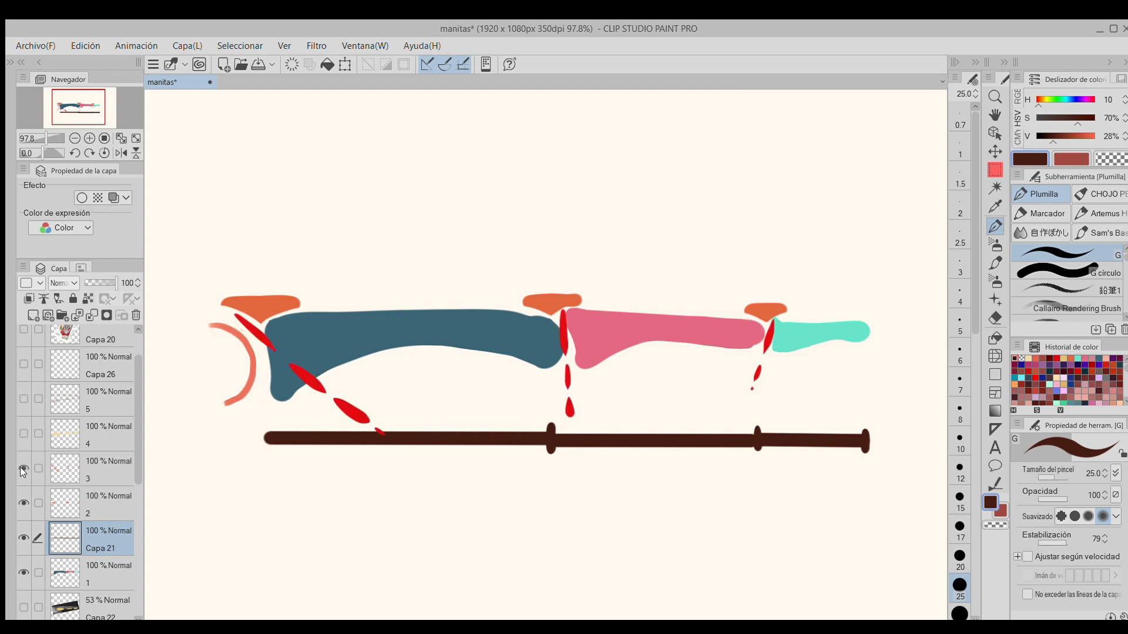
pyautogui.click(22, 538)
pyautogui.click(22, 434)
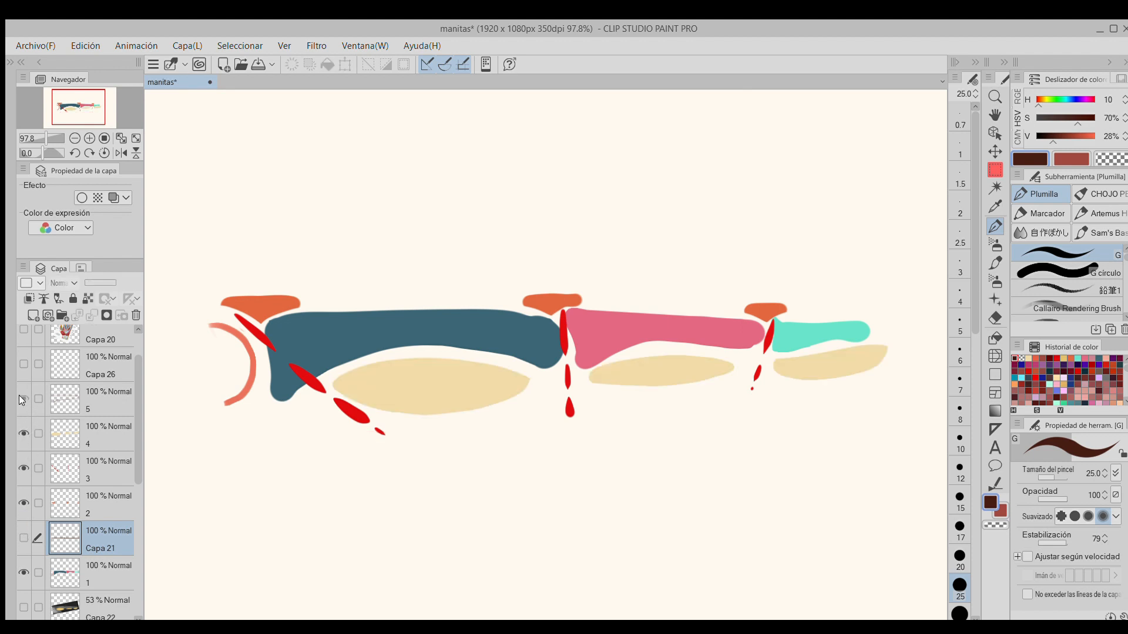
pyautogui.click(23, 399)
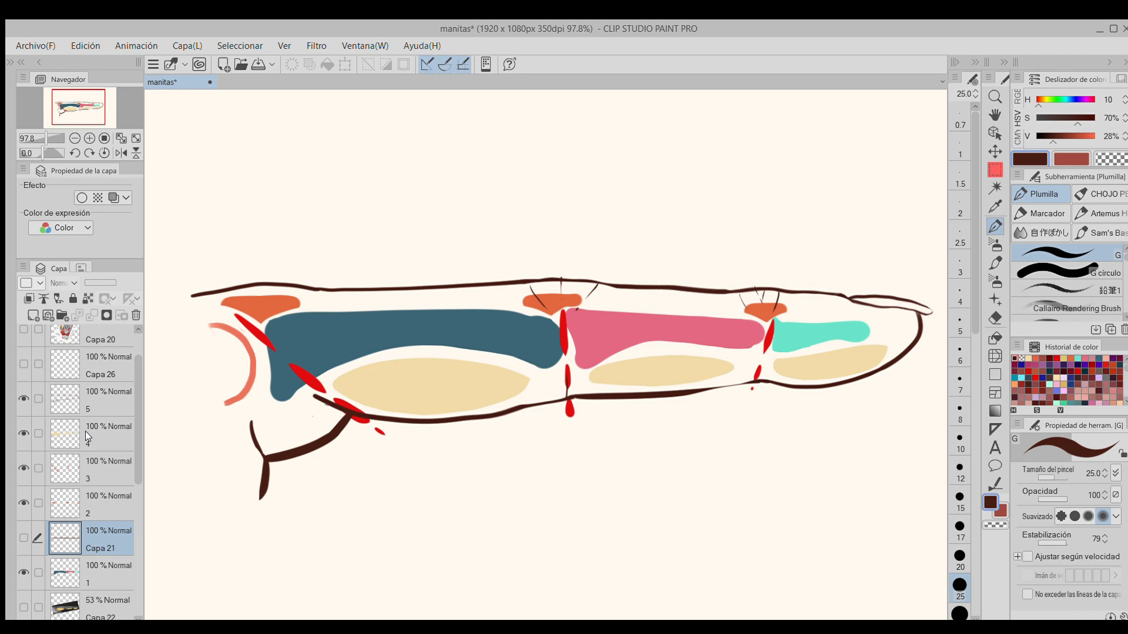
# Step: Lower the Carpeta 1 folder's opacity to 0%, restore it to 100% and collapse the folder
pyautogui.moveTo(112, 283); pyautogui.dragTo(73, 271)
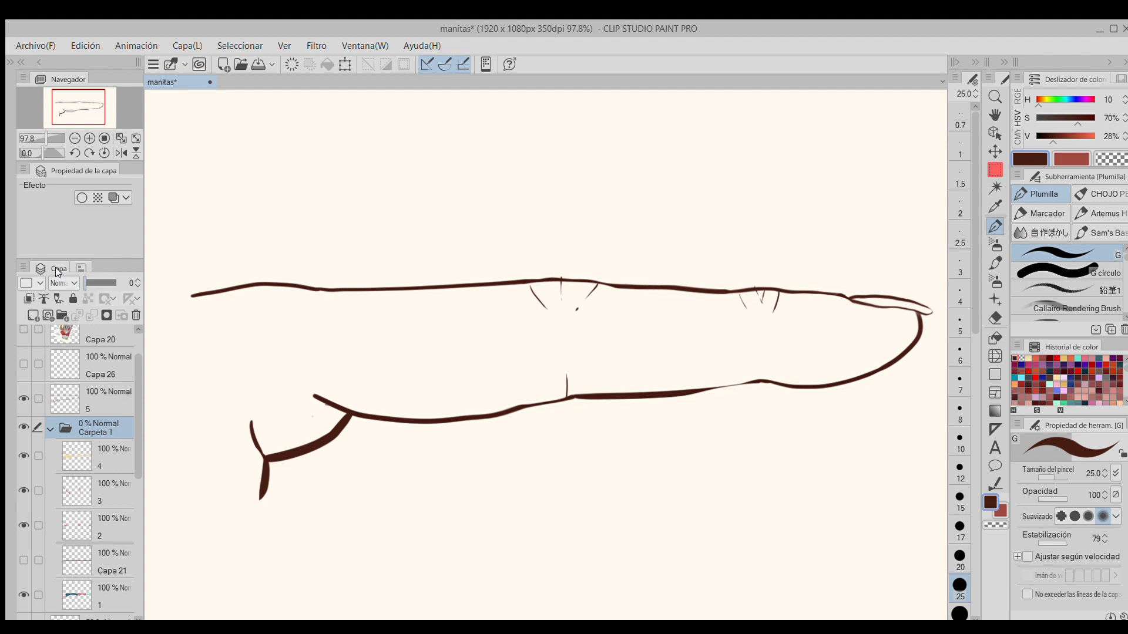
pyautogui.moveTo(81, 280); pyautogui.dragTo(117, 281)
pyautogui.click(51, 429)
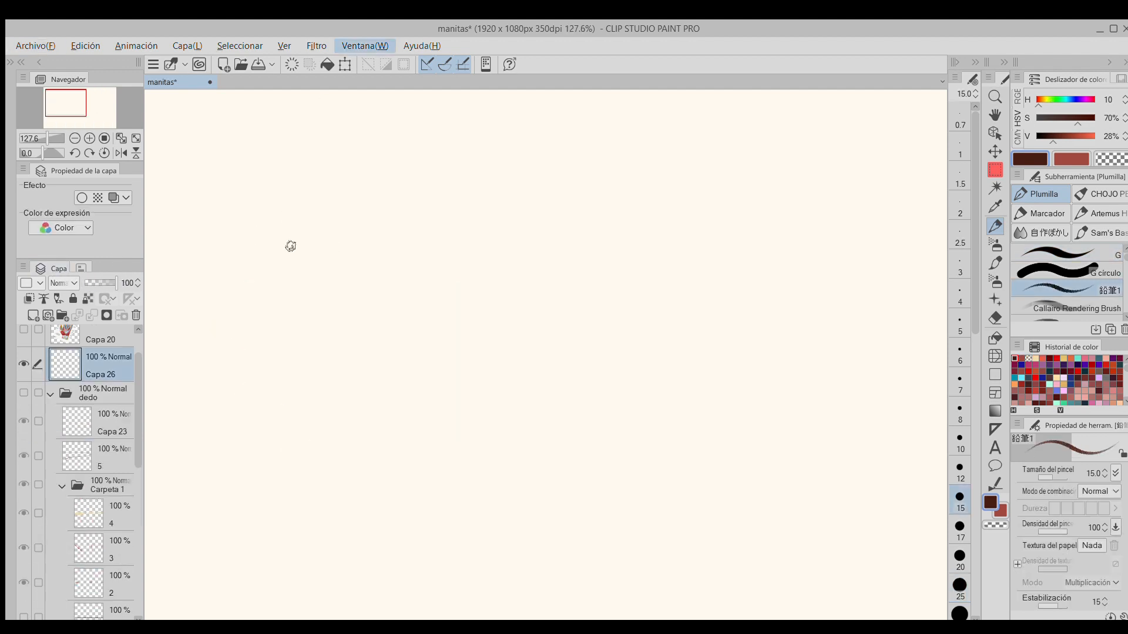
# Step: Draw a straight finger as a row of three rectangular boxes, decreasing in length, in dark brown on Capa 26
pyautogui.moveTo(282, 222)
pyautogui.mouseDown()
pyautogui.moveTo(273, 228)
pyautogui.moveTo(410, 230)
pyautogui.moveTo(401, 240)
pyautogui.moveTo(430, 249)
pyautogui.moveTo(272, 244)
pyautogui.moveTo(413, 263)
pyautogui.mouseUp()
pyautogui.hotkey('ctrl', 'z')
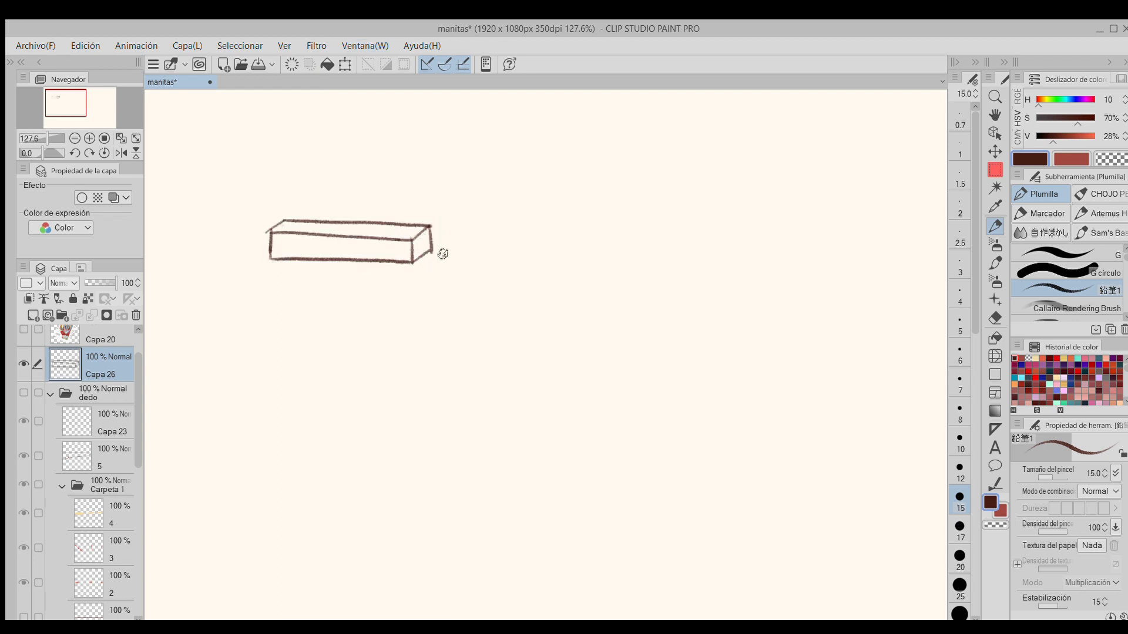
pyautogui.moveTo(438, 225); pyautogui.dragTo(527, 229)
pyautogui.moveTo(527, 229); pyautogui.dragTo(511, 250)
pyautogui.moveTo(424, 241); pyautogui.dragTo(426, 262)
pyautogui.moveTo(426, 263)
pyautogui.mouseDown()
pyautogui.moveTo(509, 267)
pyautogui.moveTo(516, 249)
pyautogui.moveTo(564, 246)
pyautogui.moveTo(586, 232)
pyautogui.moveTo(580, 249)
pyautogui.mouseUp()
pyautogui.moveTo(520, 249)
pyautogui.mouseDown()
pyautogui.moveTo(522, 265)
pyautogui.moveTo(585, 265)
pyautogui.moveTo(590, 250)
pyautogui.mouseUp()
pyautogui.moveTo(589, 249); pyautogui.dragTo(582, 265)
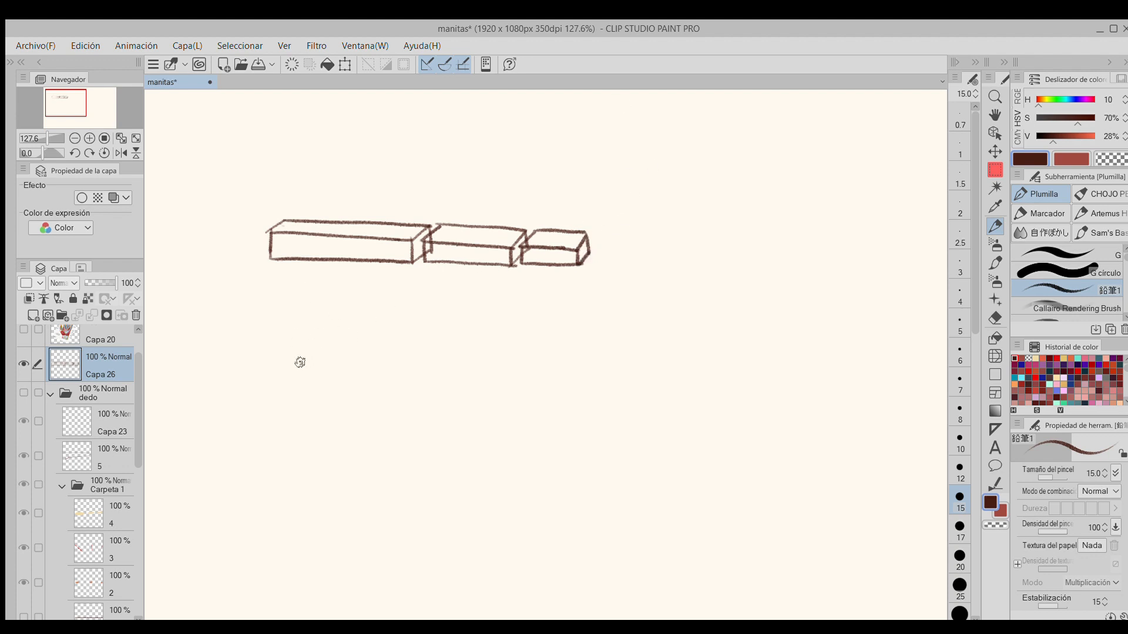
# Step: Draw a cube below the row of boxes and sketch the inner contour of a bent finger inside it
pyautogui.moveTo(307, 345); pyautogui.dragTo(313, 448)
pyautogui.moveTo(307, 344)
pyautogui.mouseDown()
pyautogui.moveTo(418, 340)
pyautogui.moveTo(424, 434)
pyautogui.mouseUp()
pyautogui.moveTo(309, 342)
pyautogui.mouseDown()
pyautogui.moveTo(369, 314)
pyautogui.moveTo(466, 314)
pyautogui.mouseUp()
pyautogui.moveTo(420, 342)
pyautogui.mouseDown()
pyautogui.moveTo(464, 314)
pyautogui.moveTo(466, 403)
pyautogui.mouseUp()
pyautogui.moveTo(424, 430); pyautogui.dragTo(469, 401)
pyautogui.moveTo(364, 433)
pyautogui.mouseDown()
pyautogui.moveTo(423, 432)
pyautogui.moveTo(354, 405)
pyautogui.moveTo(399, 386)
pyautogui.moveTo(411, 346)
pyautogui.mouseUp()
pyautogui.moveTo(385, 385)
pyautogui.mouseDown()
pyautogui.moveTo(409, 404)
pyautogui.moveTo(324, 449)
pyautogui.mouseUp()
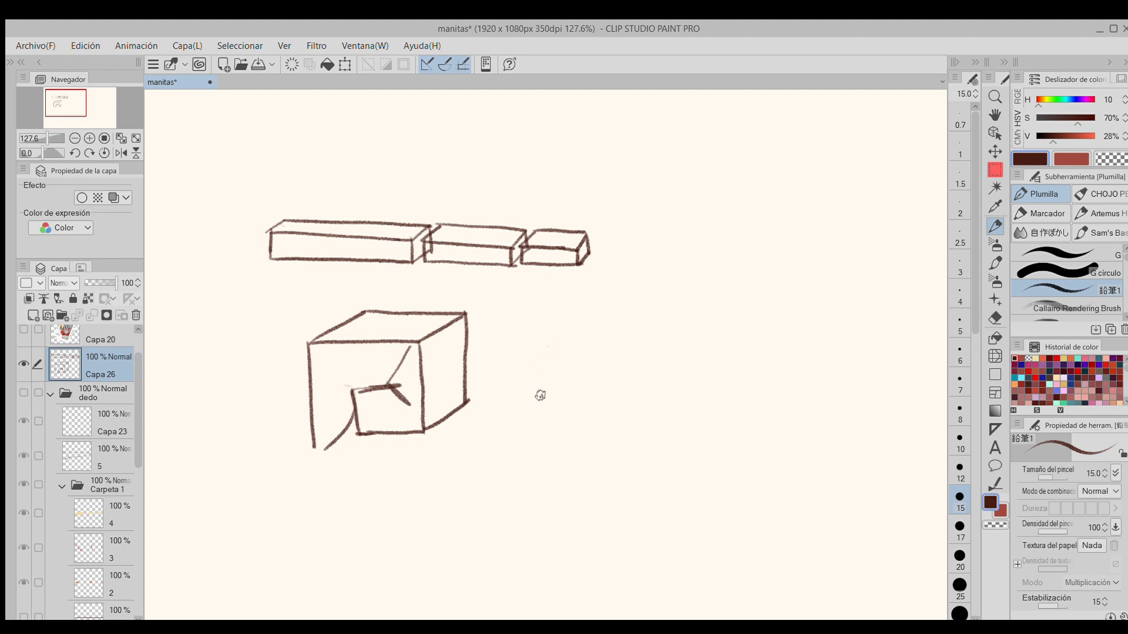
# Step: Draw an arch-shaped block beside the cube and add curved inner contours for a bent finger
pyautogui.moveTo(540, 451)
pyautogui.mouseDown()
pyautogui.moveTo(550, 361)
pyautogui.moveTo(662, 376)
pyautogui.mouseUp()
pyautogui.moveTo(549, 362)
pyautogui.mouseDown()
pyautogui.moveTo(586, 340)
pyautogui.moveTo(696, 355)
pyautogui.mouseUp()
pyautogui.moveTo(696, 355)
pyautogui.mouseDown()
pyautogui.moveTo(662, 376)
pyautogui.moveTo(659, 460)
pyautogui.mouseUp()
pyautogui.moveTo(539, 451); pyautogui.dragTo(582, 475)
pyautogui.moveTo(587, 369); pyautogui.dragTo(581, 474)
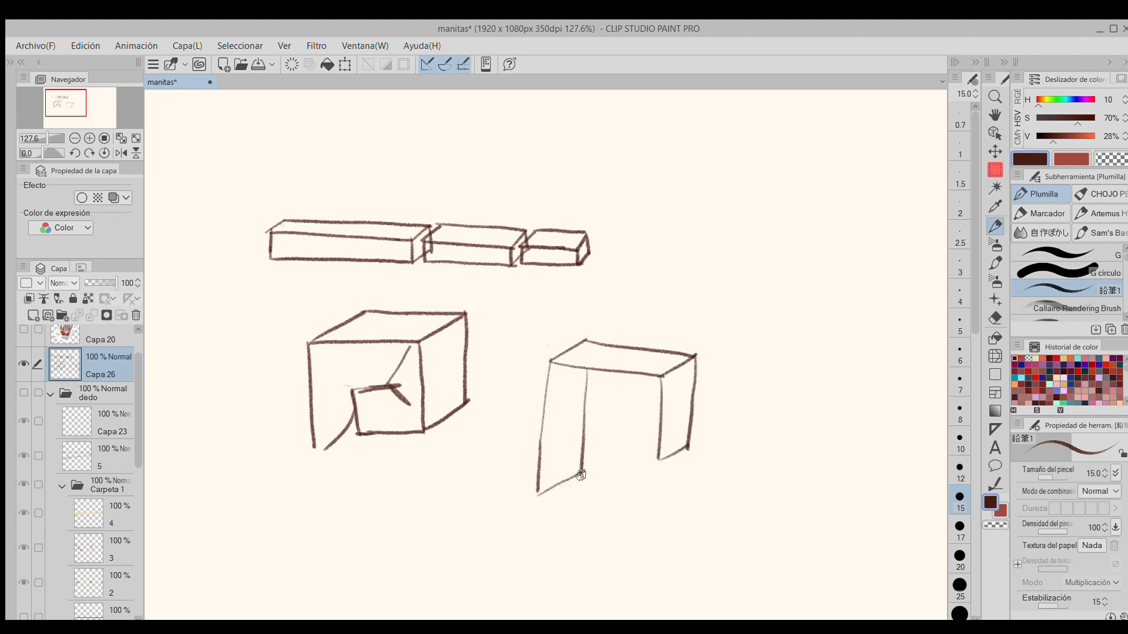
pyautogui.moveTo(557, 374)
pyautogui.mouseDown()
pyautogui.moveTo(628, 414)
pyautogui.moveTo(649, 392)
pyautogui.mouseUp()
pyautogui.moveTo(629, 416); pyautogui.dragTo(639, 452)
pyautogui.moveTo(600, 415); pyautogui.dragTo(583, 476)
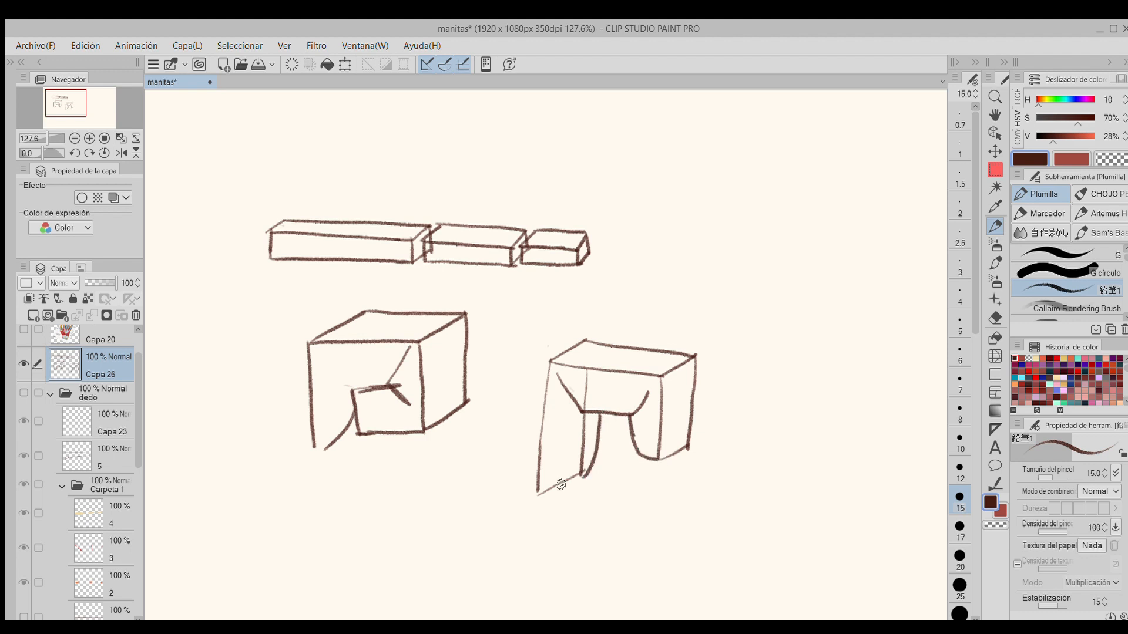
# Step: Hatch the top and side planes of the arch-shaped finger block in dark crimson and erase its overlapping inner line
pyautogui.click(1024, 402)
pyautogui.moveTo(565, 355); pyautogui.dragTo(611, 371)
pyautogui.moveTo(614, 349); pyautogui.dragTo(638, 376)
pyautogui.moveTo(641, 351); pyautogui.dragTo(665, 381)
pyautogui.moveTo(685, 365); pyautogui.dragTo(668, 438)
pyautogui.moveTo(695, 400); pyautogui.dragTo(676, 451)
pyautogui.press('c')
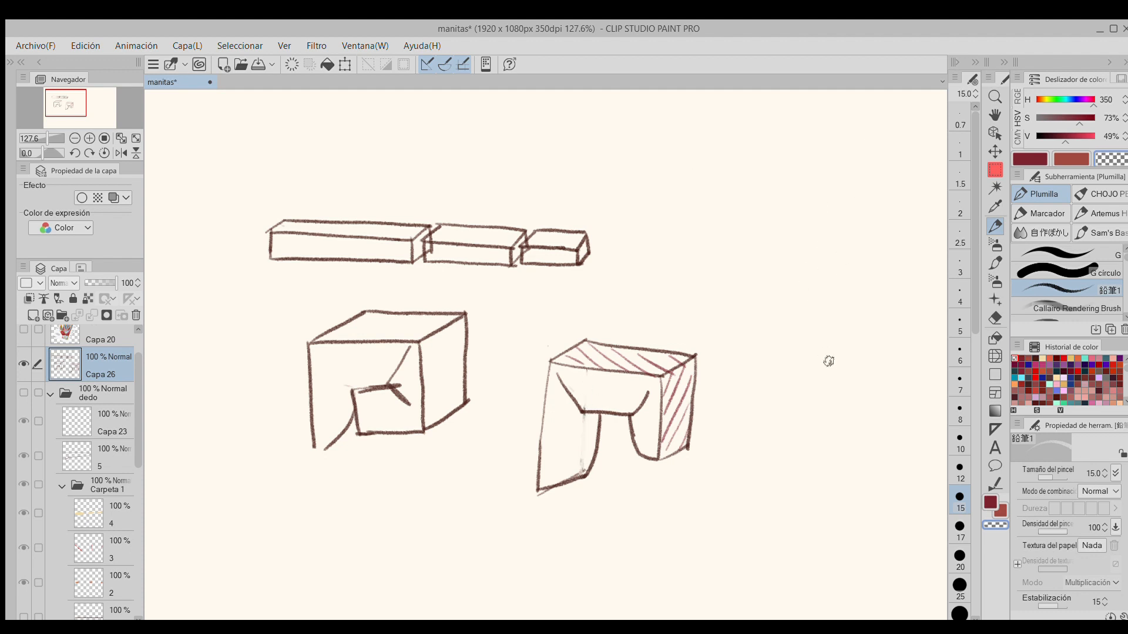
# Step: Draw an upright dark brown cylinder below the arch-shaped finger block as the first segment of a bent finger
pyautogui.scroll(-2, 828, 361)
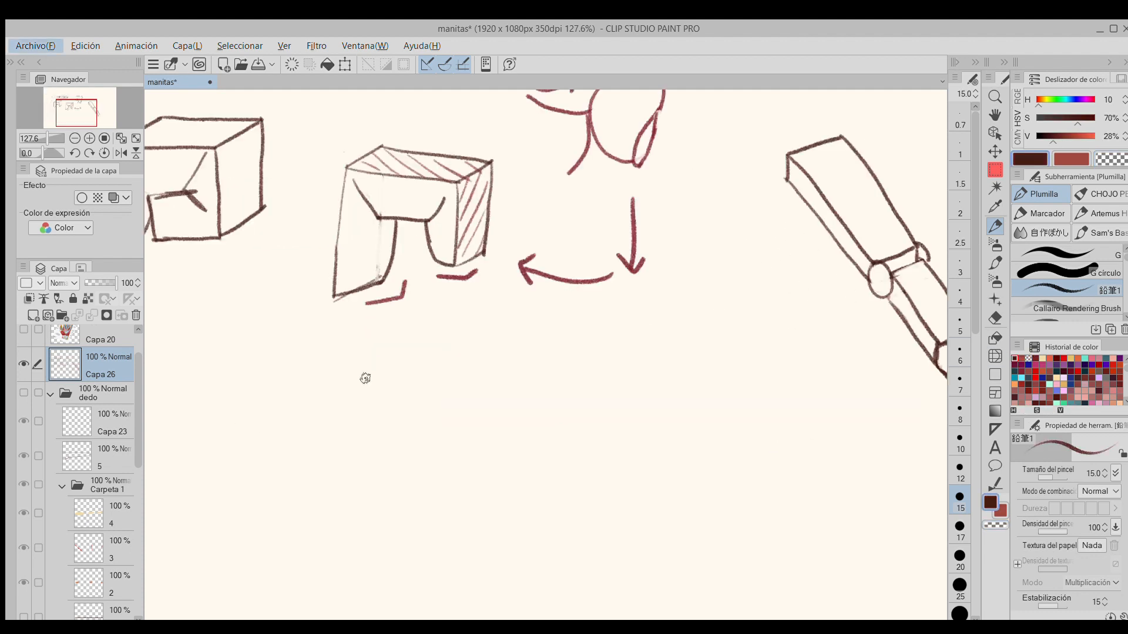
pyautogui.moveTo(396, 403)
pyautogui.mouseDown()
pyautogui.moveTo(449, 419)
pyautogui.moveTo(383, 400)
pyautogui.mouseUp()
pyautogui.moveTo(382, 402)
pyautogui.mouseDown()
pyautogui.moveTo(382, 478)
pyautogui.moveTo(435, 493)
pyautogui.moveTo(380, 471)
pyautogui.moveTo(447, 517)
pyautogui.mouseUp()
pyautogui.hotkey('ctrl', 'z')
pyautogui.moveTo(448, 418); pyautogui.dragTo(448, 519)
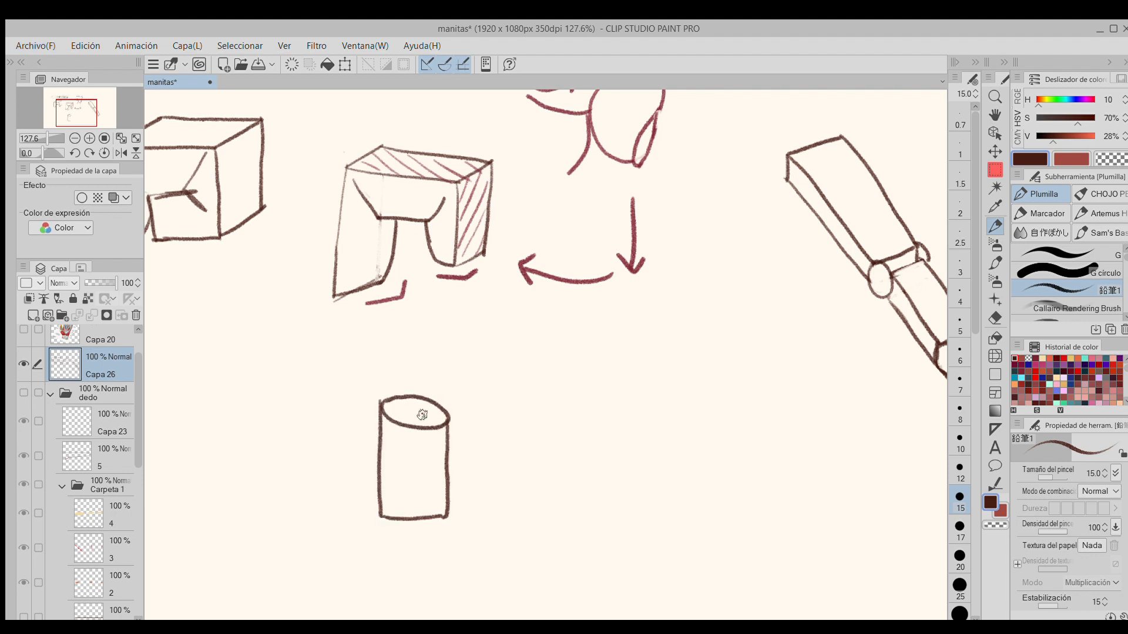
# Step: Draw a sideways cylinder on top of the upright one and a rounded fingertip cylinder hanging from its far end
pyautogui.moveTo(433, 365)
pyautogui.mouseDown()
pyautogui.moveTo(433, 415)
pyautogui.moveTo(505, 441)
pyautogui.moveTo(516, 381)
pyautogui.moveTo(513, 425)
pyautogui.moveTo(533, 456)
pyautogui.moveTo(499, 444)
pyautogui.mouseUp()
pyautogui.moveTo(493, 448); pyautogui.dragTo(503, 511)
pyautogui.hotkey('ctrl', 'z')
pyautogui.moveTo(492, 447); pyautogui.dragTo(512, 509)
pyautogui.hotkey('ctrl', 'z')
pyautogui.moveTo(541, 453); pyautogui.dragTo(518, 517)
pyautogui.hotkey('ctrl', 'z')
pyautogui.hotkey('ctrl', 'z')
# Step: Hatch the elliptical end faces of the three finger cylinders
pyautogui.moveTo(418, 374); pyautogui.dragTo(449, 388)
pyautogui.moveTo(414, 388)
pyautogui.mouseDown()
pyautogui.moveTo(453, 403)
pyautogui.moveTo(449, 421)
pyautogui.mouseUp()
pyautogui.moveTo(490, 382); pyautogui.dragTo(517, 392)
pyautogui.moveTo(484, 400); pyautogui.dragTo(519, 414)
pyautogui.moveTo(491, 417); pyautogui.dragTo(513, 427)
pyautogui.moveTo(385, 399); pyautogui.dragTo(397, 407)
pyautogui.moveTo(387, 411); pyautogui.dragTo(405, 421)
pyautogui.moveTo(411, 401); pyautogui.dragTo(427, 418)
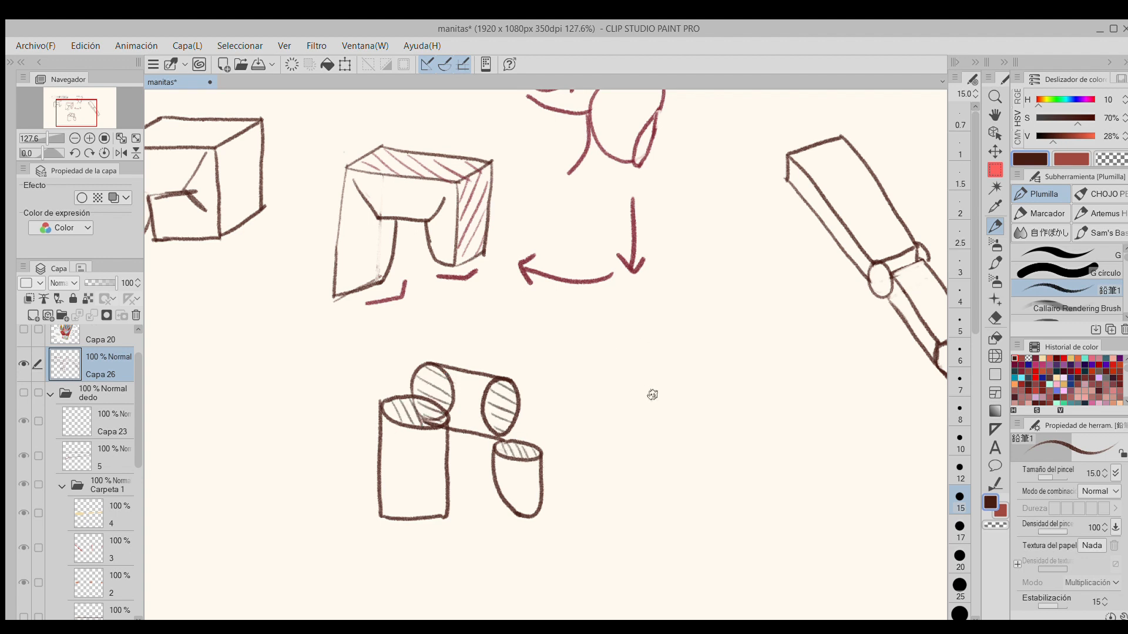
# Step: Try adding cream patches at the outer corners where the finger cylinders meet
pyautogui.click(1073, 358)
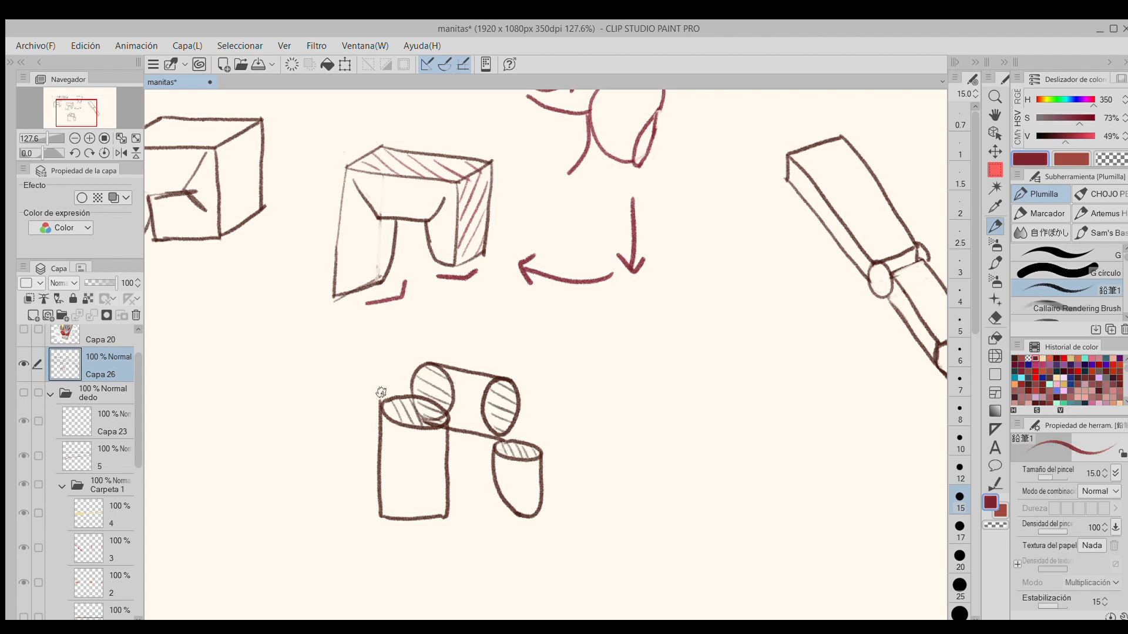
pyautogui.click(1033, 358)
pyautogui.moveTo(386, 406)
pyautogui.mouseDown()
pyautogui.moveTo(409, 365)
pyautogui.moveTo(396, 389)
pyautogui.moveTo(387, 371)
pyautogui.moveTo(390, 399)
pyautogui.mouseUp()
pyautogui.moveTo(517, 389); pyautogui.dragTo(534, 421)
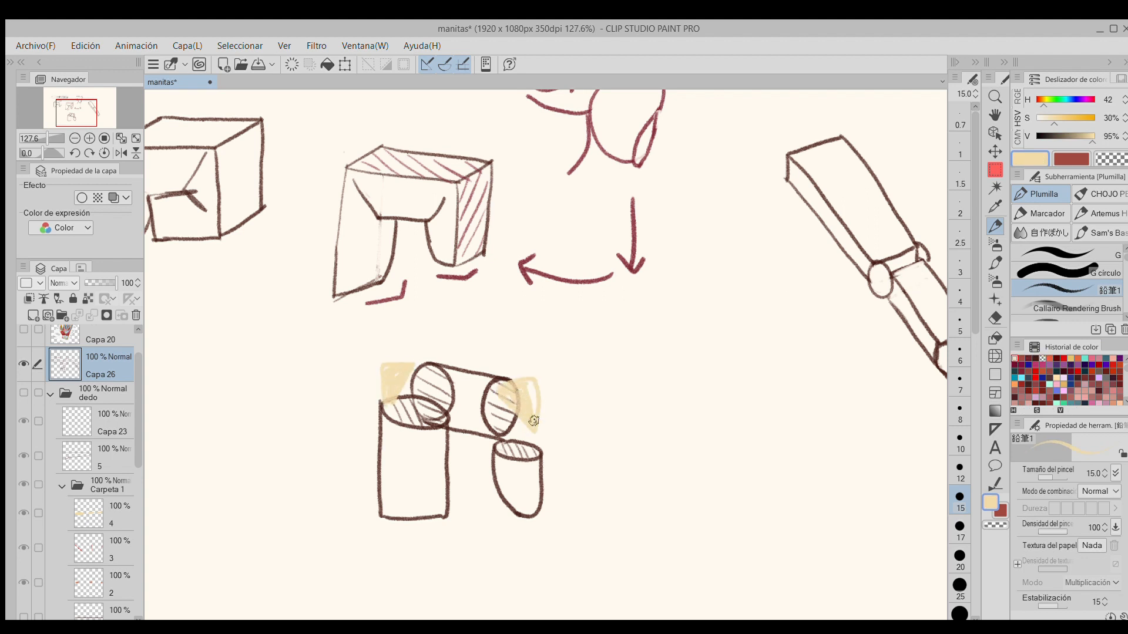
pyautogui.hotkey('ctrl', 'z')
pyautogui.hotkey('ctrl', 'z')
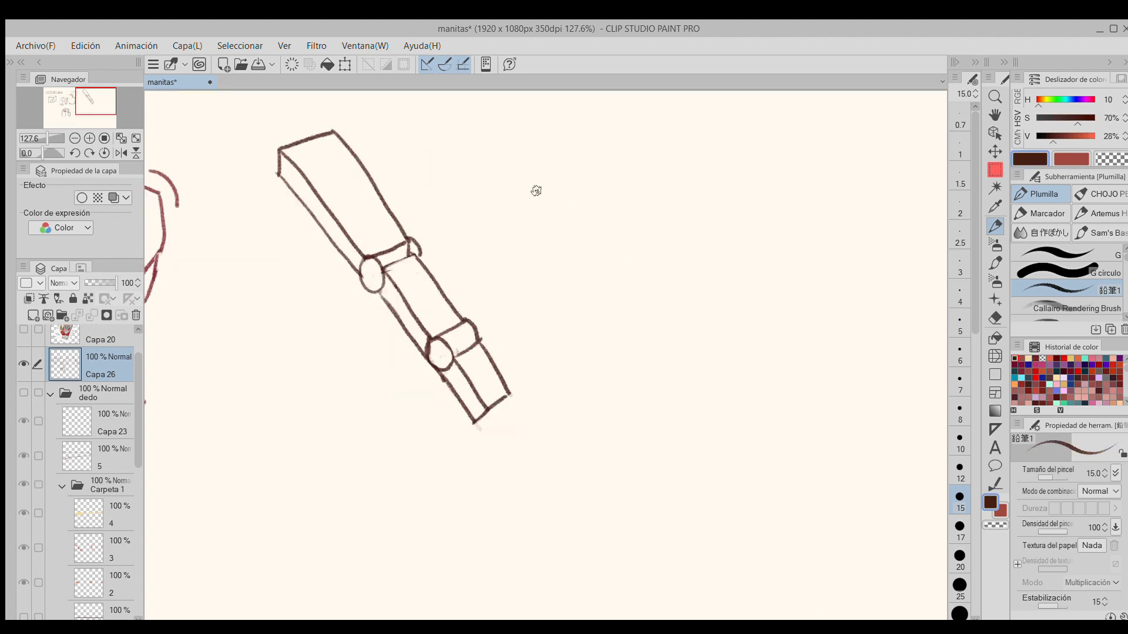
# Step: Draw the first long box of a bent finger beside the jointed finger in dark brown
pyautogui.moveTo(535, 190); pyautogui.dragTo(589, 169)
pyautogui.moveTo(536, 194)
pyautogui.mouseDown()
pyautogui.moveTo(531, 234)
pyautogui.moveTo(672, 267)
pyautogui.mouseUp()
pyautogui.moveTo(589, 170); pyautogui.dragTo(724, 250)
pyautogui.moveTo(724, 250)
pyautogui.mouseDown()
pyautogui.moveTo(672, 267)
pyautogui.moveTo(671, 291)
pyautogui.mouseUp()
pyautogui.moveTo(531, 234)
pyautogui.mouseDown()
pyautogui.moveTo(672, 298)
pyautogui.moveTo(759, 279)
pyautogui.mouseUp()
pyautogui.hotkey('ctrl', 'z')
# Step: Draw the second box of the bent finger, angled downward from the end of the first
pyautogui.moveTo(698, 287); pyautogui.dragTo(742, 388)
pyautogui.moveTo(758, 278); pyautogui.dragTo(791, 381)
pyautogui.moveTo(676, 305); pyautogui.dragTo(718, 409)
pyautogui.moveTo(718, 410)
pyautogui.mouseDown()
pyautogui.moveTo(742, 388)
pyautogui.moveTo(777, 400)
pyautogui.moveTo(792, 384)
pyautogui.mouseUp()
pyautogui.hotkey('ctrl', 'z')
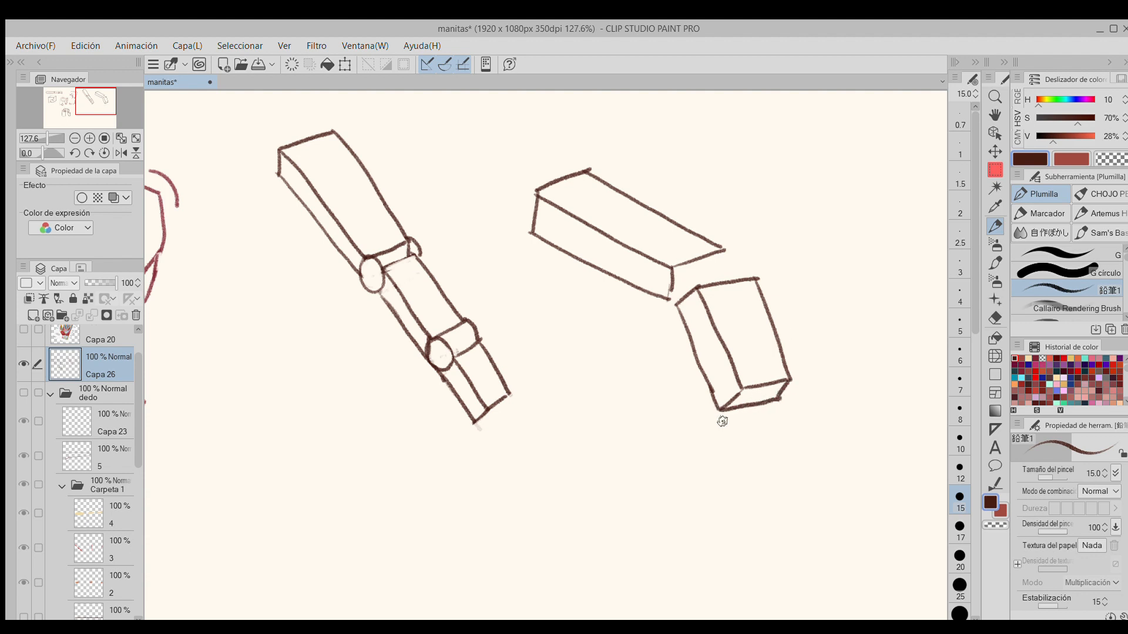
# Step: Try a narrow third box for the fingertip below the second box of the bent finger
pyautogui.moveTo(743, 420); pyautogui.dragTo(736, 490)
pyautogui.moveTo(743, 420)
pyautogui.mouseDown()
pyautogui.moveTo(780, 413)
pyautogui.moveTo(714, 464)
pyautogui.mouseUp()
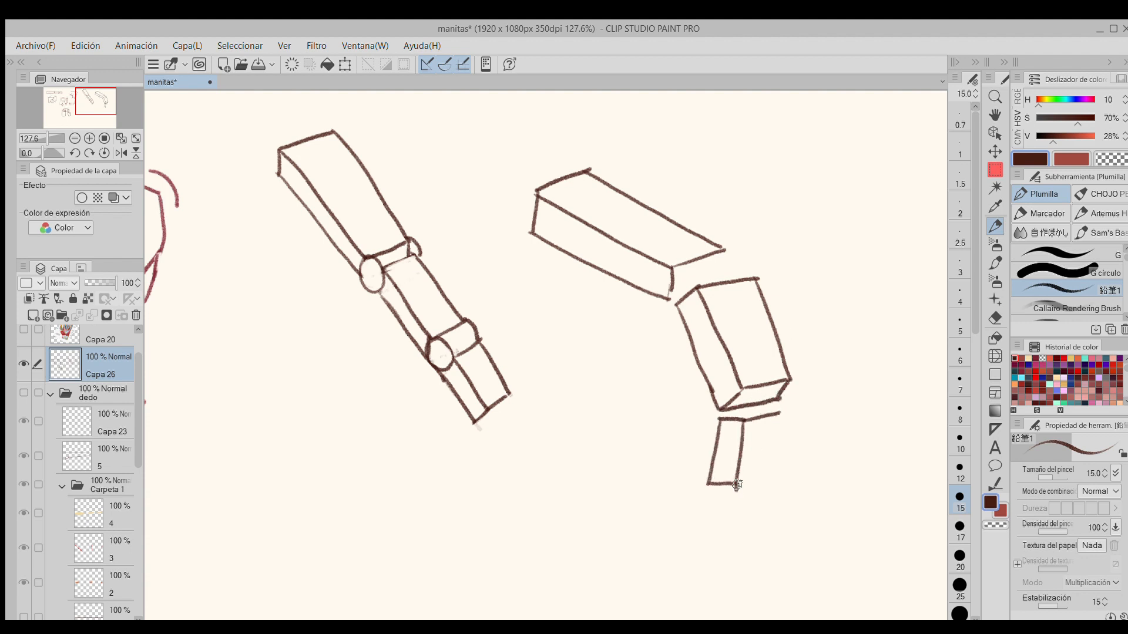
pyautogui.hotkey('ctrl', 'z')
pyautogui.hotkey('ctrl', 'z')
pyautogui.hotkey('ctrl', 'z')
pyautogui.hotkey('ctrl', 'z')
pyautogui.hotkey('ctrl', 'z')
pyautogui.hotkey('ctrl', 'z')
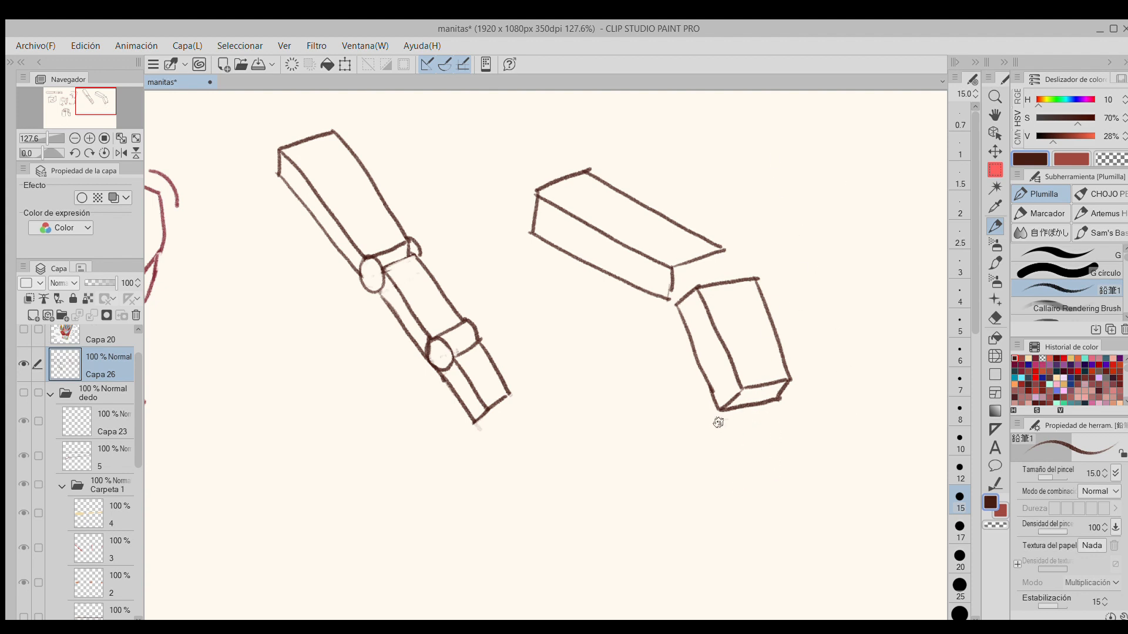
# Step: Draw a cube-like fingertip box below the second box of the bent finger, showing its top and side planes
pyautogui.moveTo(718, 421); pyautogui.dragTo(777, 413)
pyautogui.moveTo(776, 413); pyautogui.dragTo(796, 425)
pyautogui.moveTo(738, 473); pyautogui.dragTo(737, 496)
pyautogui.moveTo(717, 422)
pyautogui.mouseDown()
pyautogui.moveTo(713, 489)
pyautogui.moveTo(715, 480)
pyautogui.moveTo(735, 500)
pyautogui.moveTo(799, 489)
pyautogui.mouseUp()
pyautogui.hotkey('ctrl', 'z')
pyautogui.moveTo(797, 428); pyautogui.dragTo(799, 485)
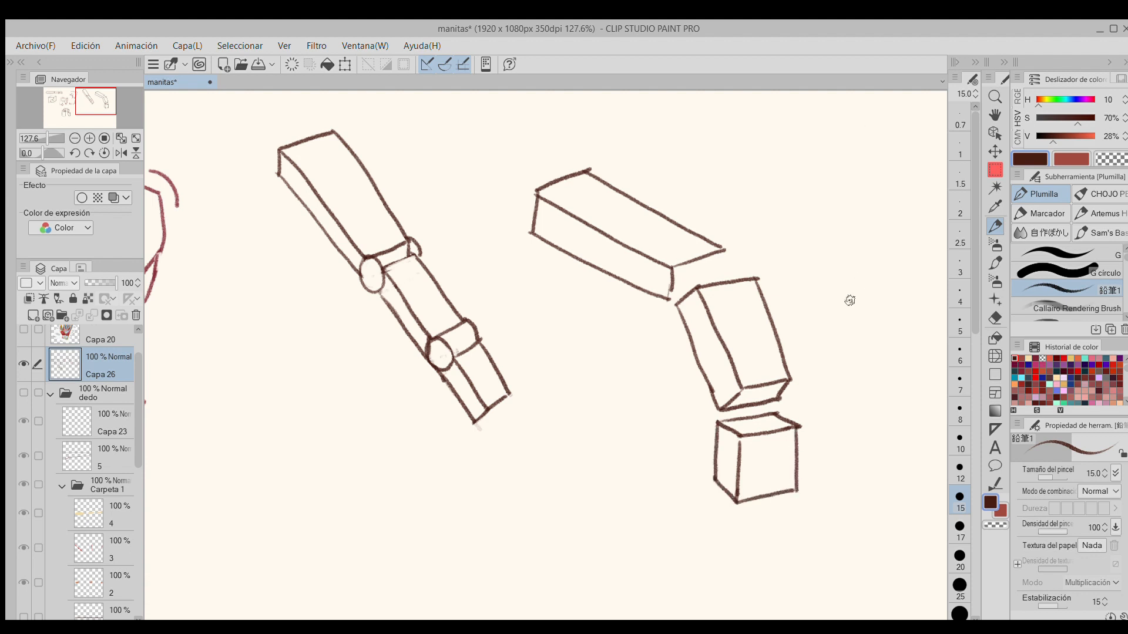
# Step: Narrow the fingertip box of the bent finger with Liquify
pyautogui.press('j')
pyautogui.moveTo(830, 453)
pyautogui.mouseDown()
pyautogui.moveTo(823, 323)
pyautogui.moveTo(796, 239)
pyautogui.moveTo(654, 158)
pyautogui.mouseUp()
pyautogui.moveTo(795, 282)
pyautogui.mouseDown()
pyautogui.moveTo(811, 473)
pyautogui.moveTo(832, 466)
pyautogui.moveTo(816, 487)
pyautogui.moveTo(801, 269)
pyautogui.moveTo(694, 180)
pyautogui.moveTo(800, 271)
pyautogui.moveTo(821, 495)
pyautogui.mouseUp()
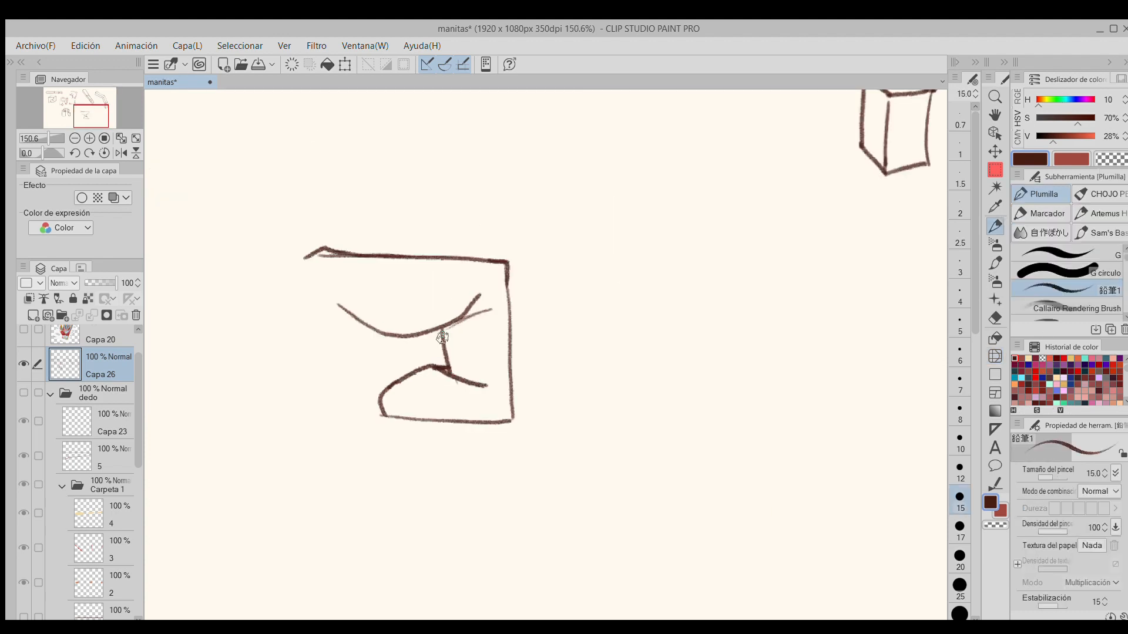
# Step: Erase the overlapping strokes at the inner fold of the folded finger sketch and draw the nail along its lower edge
pyautogui.press('c')
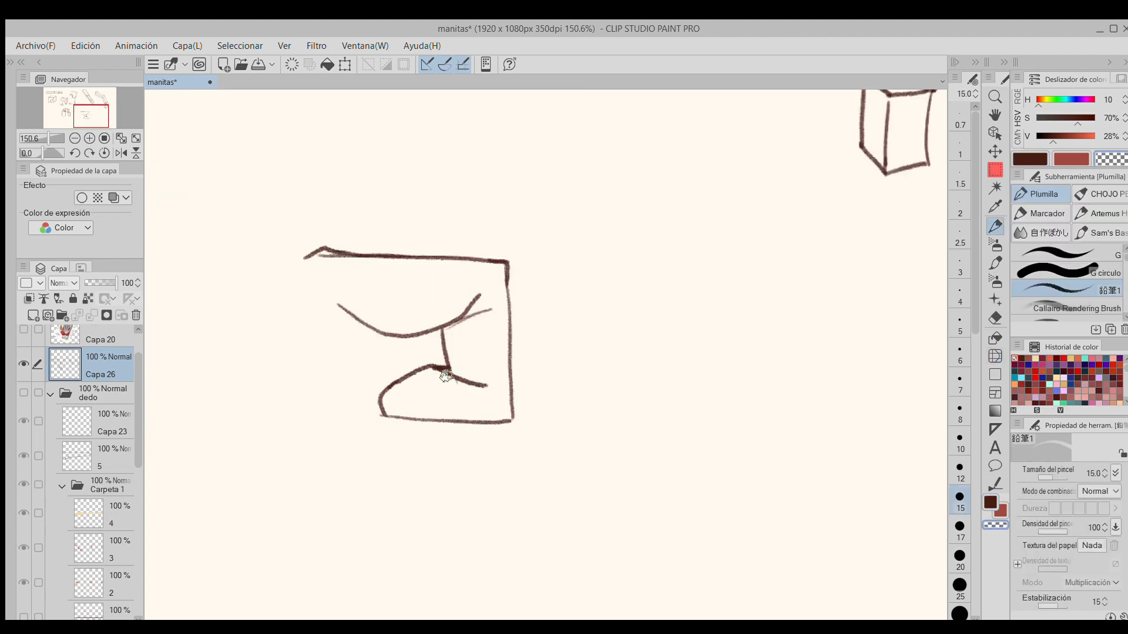
pyautogui.press('c')
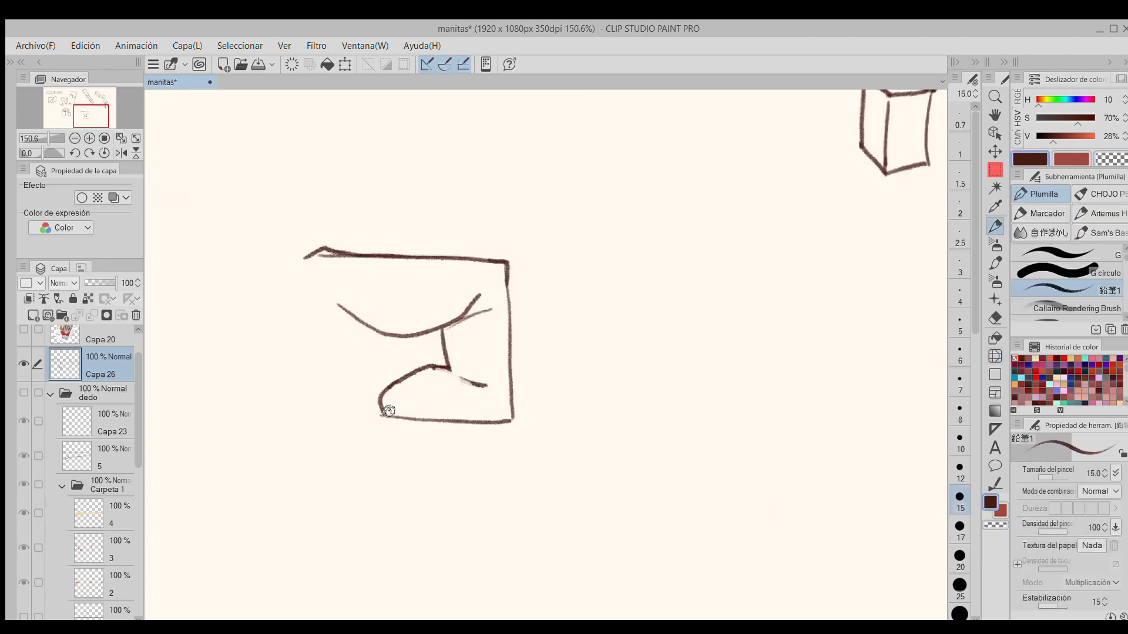
pyautogui.moveTo(387, 408); pyautogui.dragTo(439, 418)
pyautogui.press('c')
pyautogui.press('c')
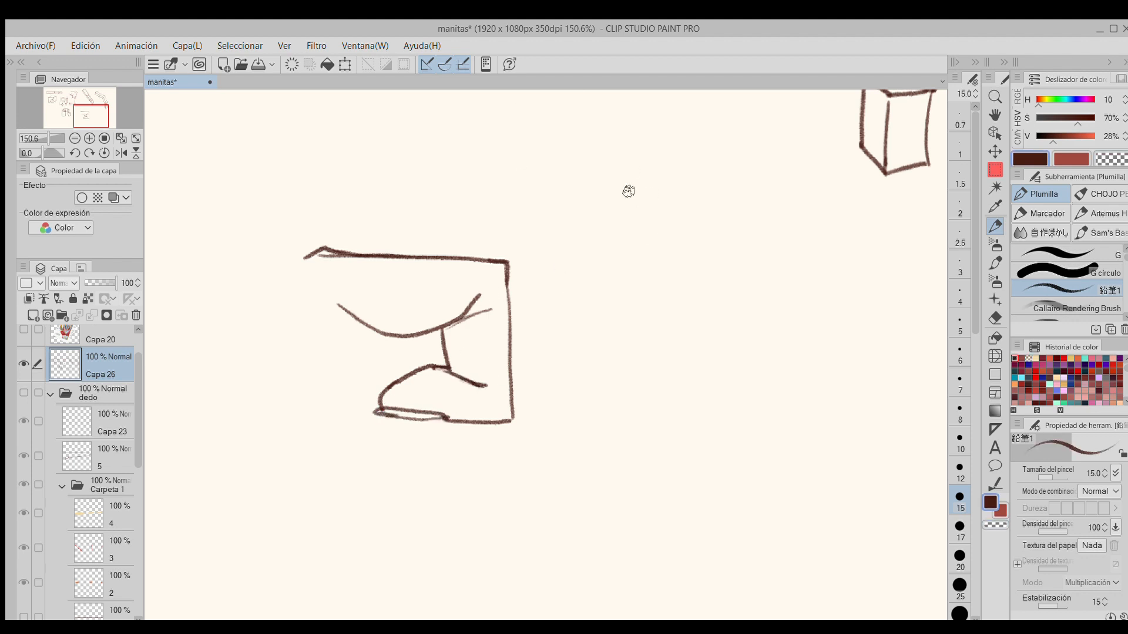
# Step: Draw a curved arrow leading from the folded finger's tip to the empty space beside it
pyautogui.moveTo(710, 163); pyautogui.dragTo(565, 164)
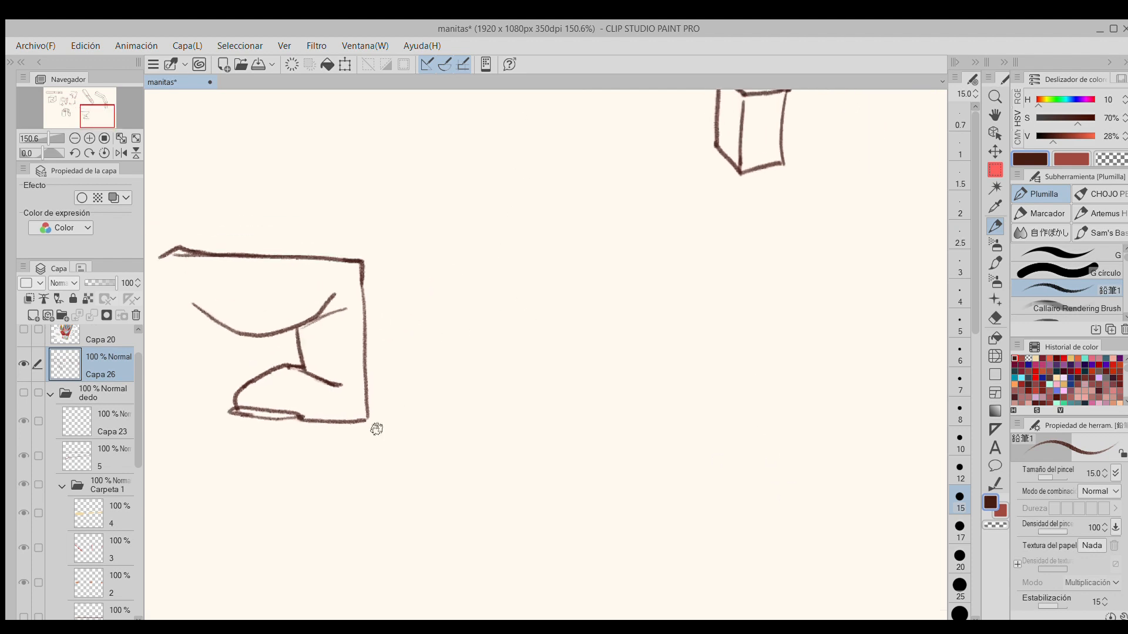
pyautogui.moveTo(311, 441); pyautogui.dragTo(473, 414)
pyautogui.moveTo(453, 406); pyautogui.dragTo(475, 429)
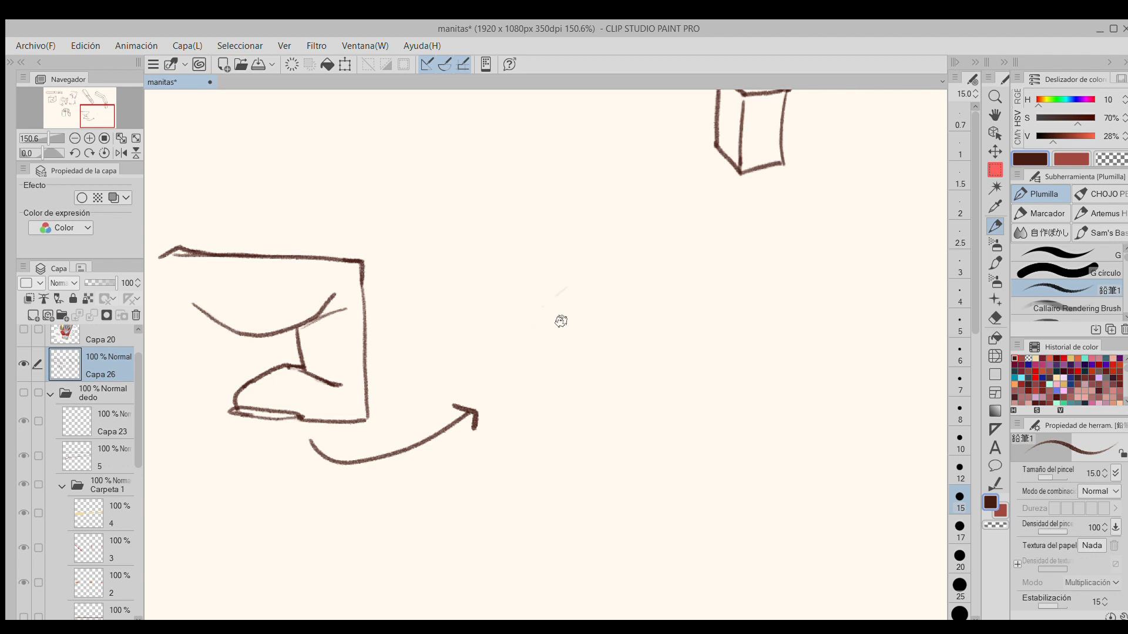
# Step: Sketch a light, flat rectangular box beside the arrow as the fingertip base
pyautogui.moveTo(539, 302); pyautogui.dragTo(659, 316)
pyautogui.moveTo(581, 278); pyautogui.dragTo(676, 294)
pyautogui.moveTo(539, 303); pyautogui.dragTo(652, 339)
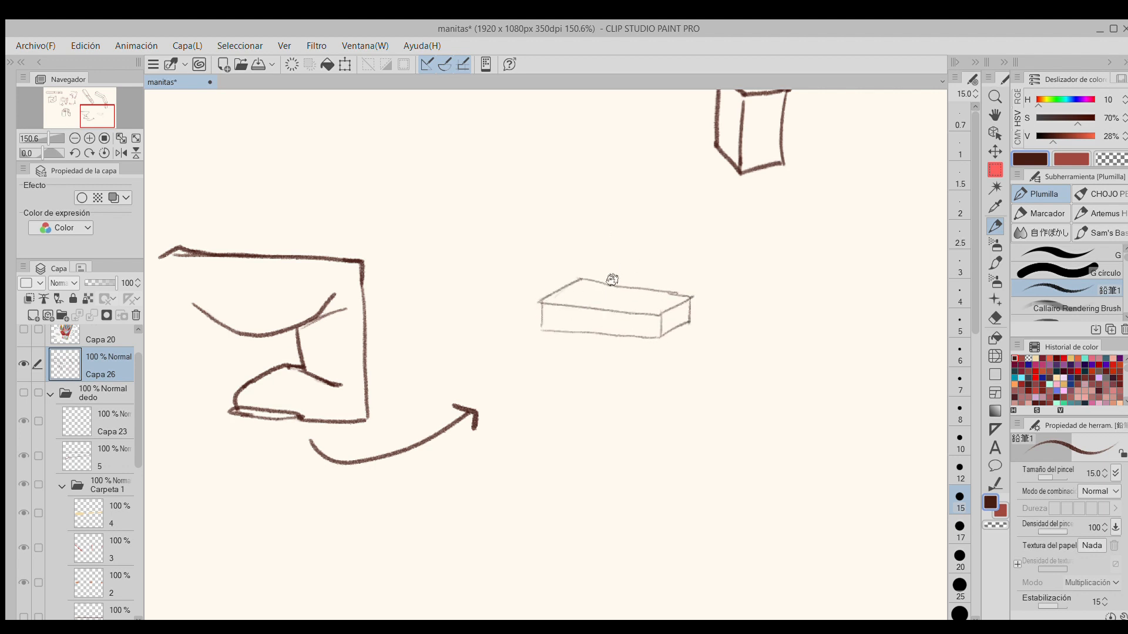
# Step: Draw the nail and the rounded fingertip contour around the flat box and erase the overlapping construction lines
pyautogui.moveTo(613, 300); pyautogui.dragTo(704, 305)
pyautogui.moveTo(593, 279); pyautogui.dragTo(691, 290)
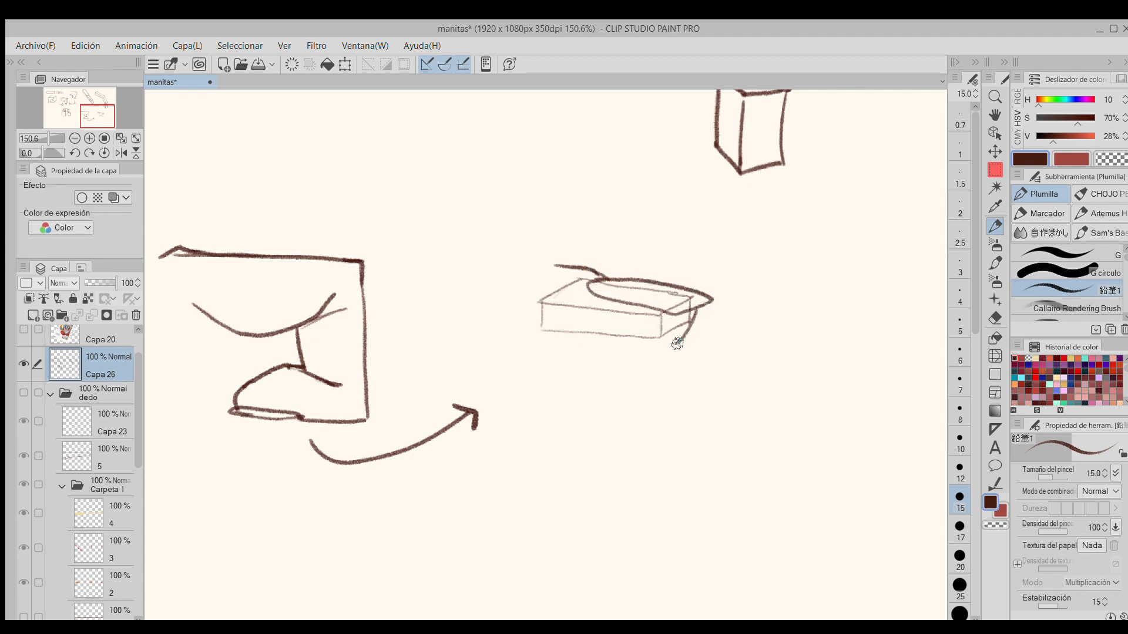
pyautogui.scroll(2, 588, 347)
pyautogui.moveTo(509, 381)
pyautogui.mouseDown()
pyautogui.moveTo(541, 391)
pyautogui.moveTo(687, 351)
pyautogui.mouseUp()
pyautogui.press('c')
pyautogui.press('c')
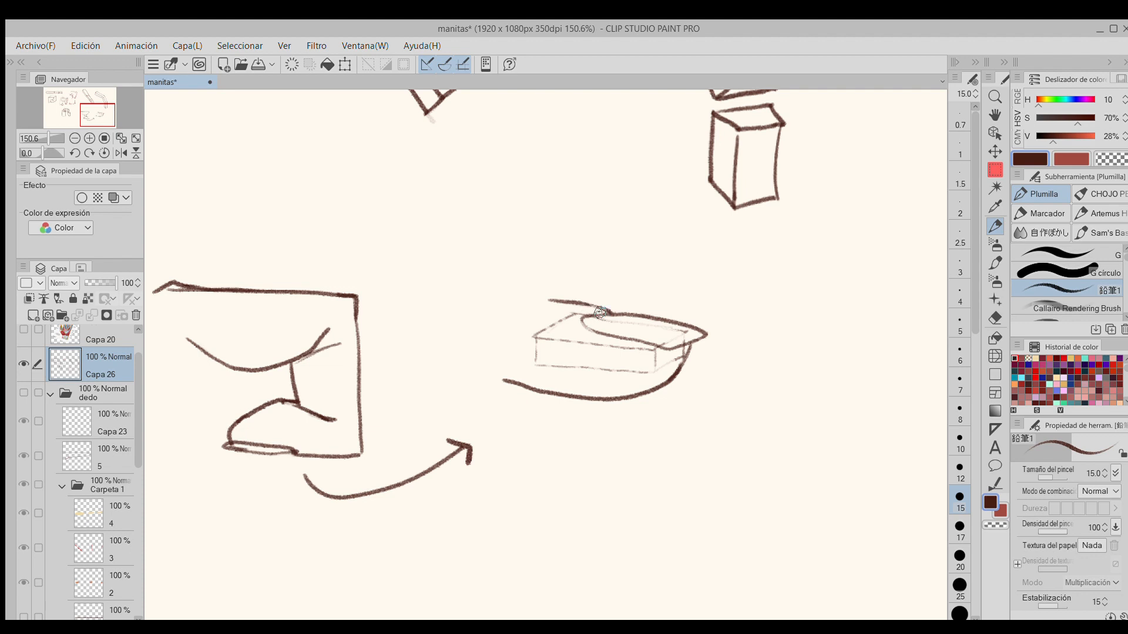
# Step: Draw a short arrow pointing down at the base of the nail and a curved stroke beyond the flat fingertip's end
pyautogui.moveTo(641, 265); pyautogui.dragTo(624, 306)
pyautogui.moveTo(617, 287); pyautogui.dragTo(633, 302)
pyautogui.moveTo(737, 325)
pyautogui.mouseDown()
pyautogui.moveTo(682, 400)
pyautogui.moveTo(694, 277)
pyautogui.mouseUp()
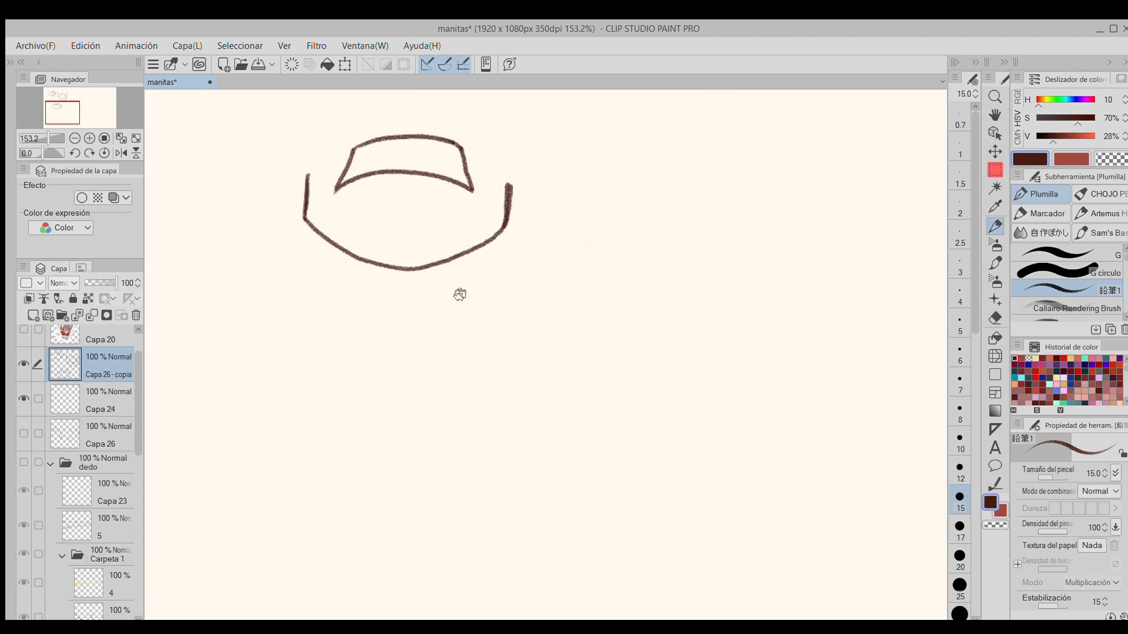
# Step: Draw an arrow beside the front-view fingertip and place a copy of the fingertip sketch at the arrow's end
pyautogui.moveTo(456, 294); pyautogui.dragTo(544, 321)
pyautogui.moveTo(531, 305); pyautogui.dragTo(536, 335)
pyautogui.press('m')
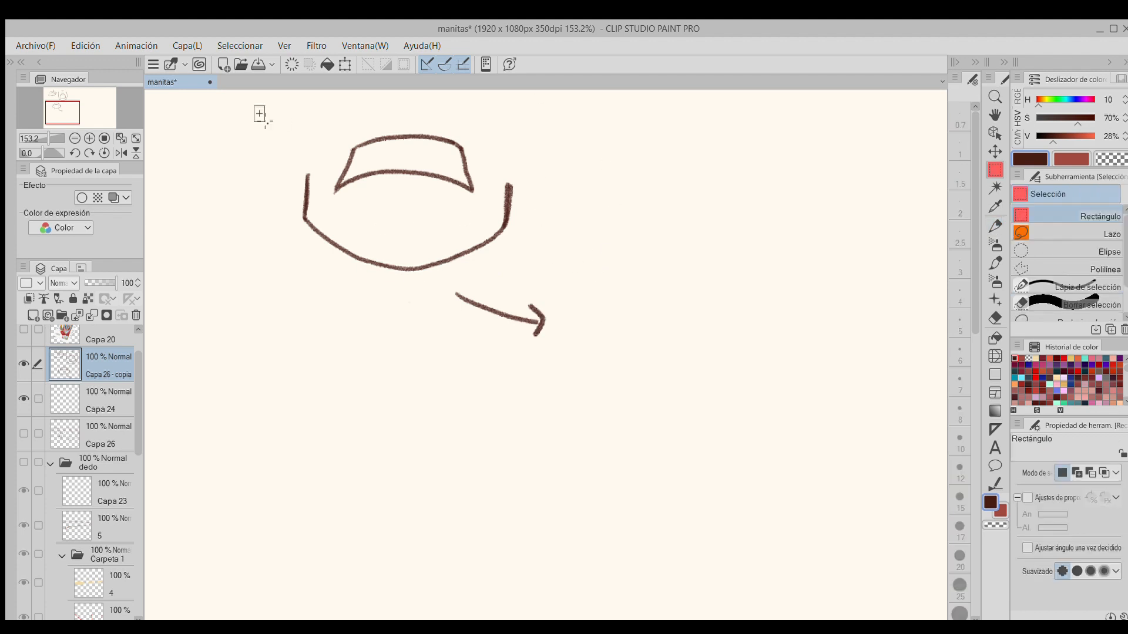
pyautogui.moveTo(254, 106); pyautogui.dragTo(542, 283)
pyautogui.hotkey('ctrl', 'c')
pyautogui.hotkey('ctrl', 'v')
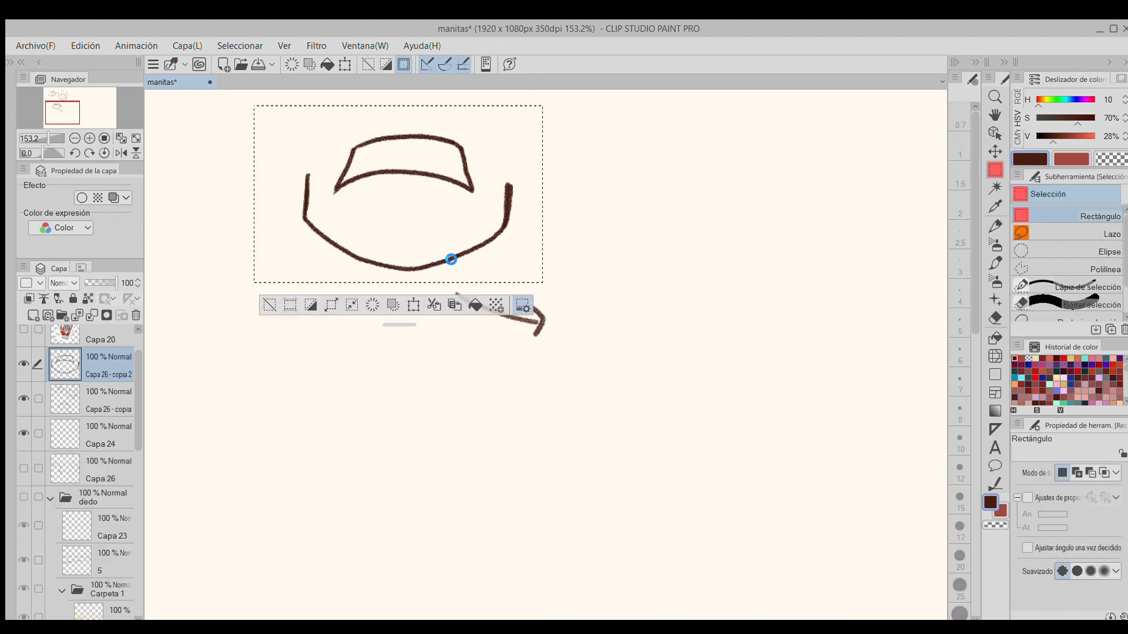
pyautogui.hotkey('ctrl', 't')
pyautogui.moveTo(441, 260); pyautogui.dragTo(716, 429)
pyautogui.press('Return')
pyautogui.hotkey('ctrl', 'd')
# Step: Liquify the copied fingertip so its pointed lower contour becomes broad and flattened
pyautogui.press('j')
pyautogui.moveTo(649, 476)
pyautogui.mouseDown()
pyautogui.moveTo(670, 484)
pyautogui.moveTo(580, 430)
pyautogui.mouseUp()
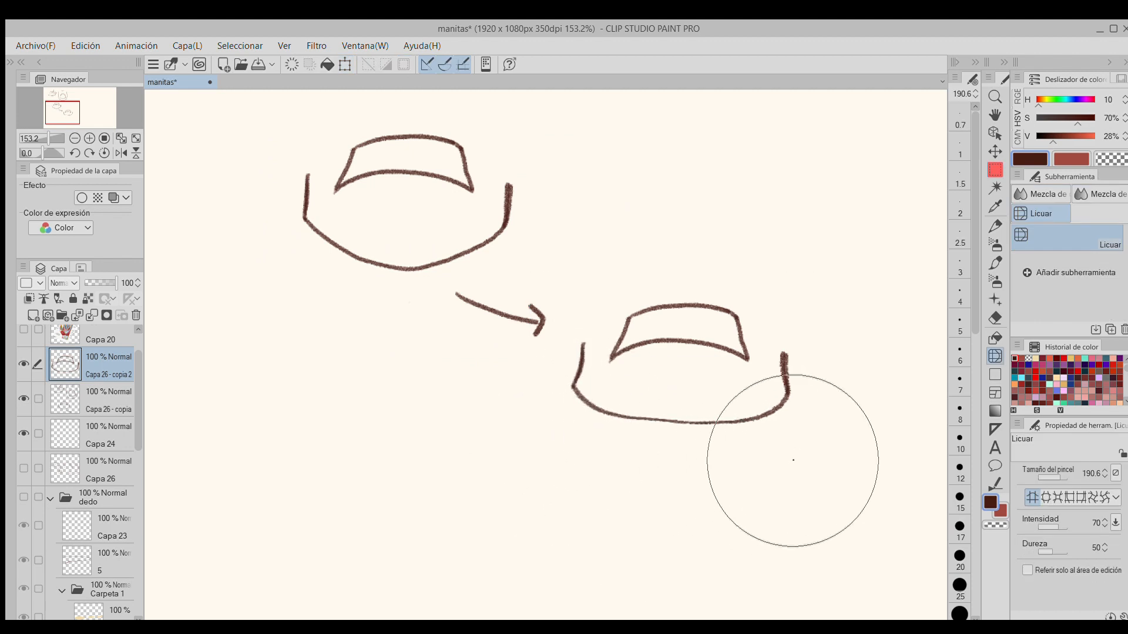
pyautogui.moveTo(654, 316); pyautogui.dragTo(681, 331)
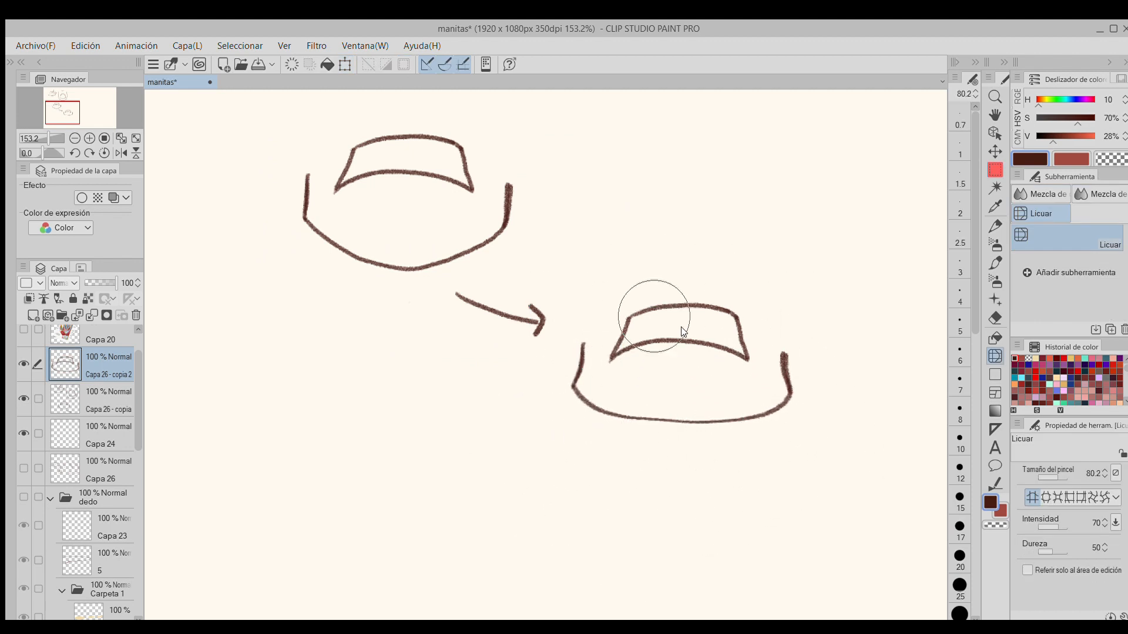
pyautogui.moveTo(687, 449); pyautogui.dragTo(740, 449)
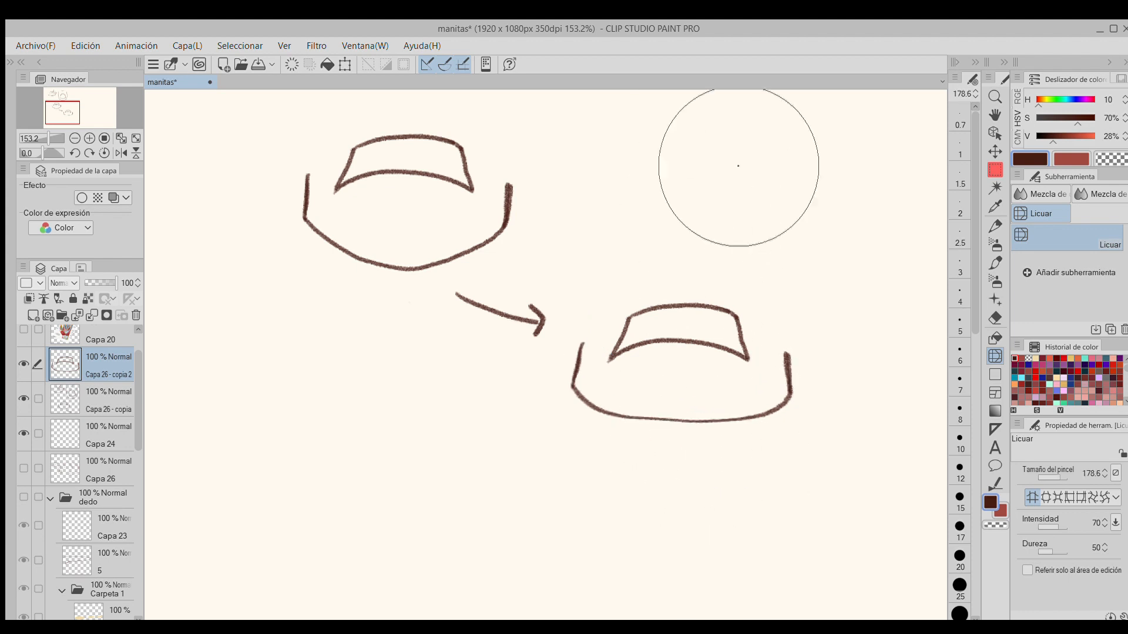
# Step: Draw a horizontal arrow pointing outward on each side beneath the flattened fingertip
pyautogui.press('p')
pyautogui.moveTo(842, 424); pyautogui.dragTo(839, 449)
pyautogui.moveTo(765, 441); pyautogui.dragTo(856, 436)
pyautogui.moveTo(608, 445); pyautogui.dragTo(512, 445)
pyautogui.moveTo(532, 431); pyautogui.dragTo(526, 460)
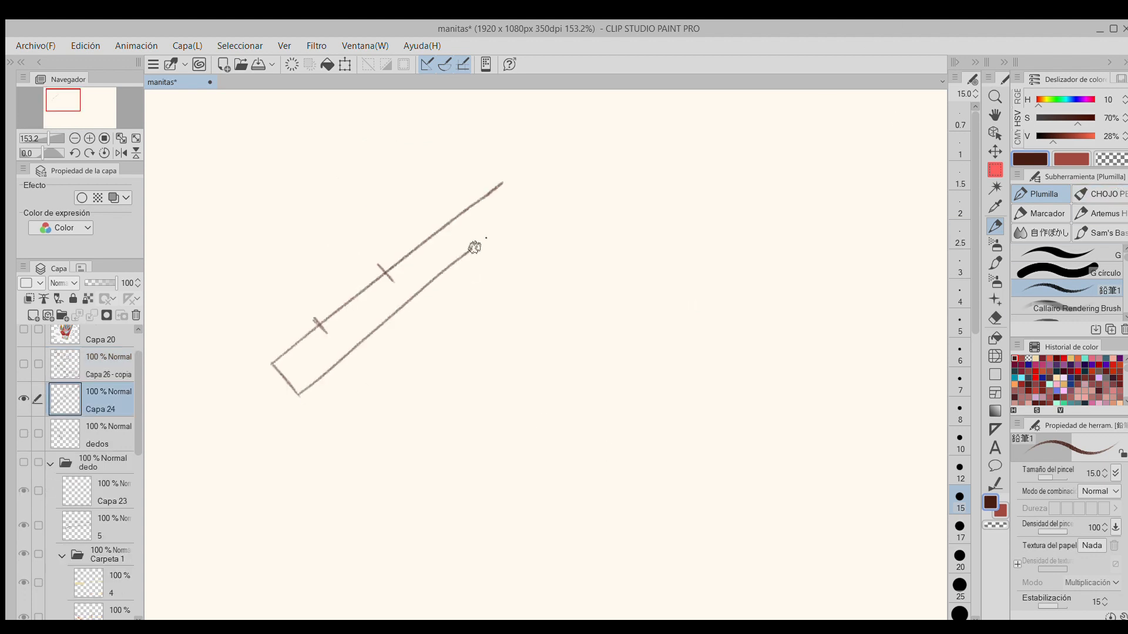
# Step: Sketch the knuckle bumps along the diagonal finger's upper edge and a rounded contour along its underside
pyautogui.moveTo(508, 230)
pyautogui.mouseDown()
pyautogui.moveTo(297, 404)
pyautogui.moveTo(538, 209)
pyautogui.mouseUp()
pyautogui.moveTo(310, 329); pyautogui.dragTo(327, 322)
pyautogui.moveTo(376, 276); pyautogui.dragTo(396, 265)
pyautogui.moveTo(492, 192); pyautogui.dragTo(523, 173)
pyautogui.moveTo(266, 376)
pyautogui.mouseDown()
pyautogui.moveTo(298, 413)
pyautogui.moveTo(544, 219)
pyautogui.mouseUp()
# Step: Add the joint crease and nail to the diagonal finger and darken its upper and lower contours
pyautogui.moveTo(318, 323); pyautogui.dragTo(351, 352)
pyautogui.moveTo(271, 378); pyautogui.dragTo(293, 393)
pyautogui.moveTo(274, 365); pyautogui.dragTo(376, 279)
pyautogui.moveTo(396, 263); pyautogui.dragTo(494, 185)
pyautogui.moveTo(322, 323); pyautogui.dragTo(349, 343)
pyautogui.moveTo(532, 202); pyautogui.dragTo(562, 155)
pyautogui.moveTo(360, 361); pyautogui.dragTo(543, 215)
pyautogui.moveTo(303, 414); pyautogui.dragTo(371, 358)
pyautogui.moveTo(267, 377); pyautogui.dragTo(296, 399)
pyautogui.moveTo(540, 228); pyautogui.dragTo(559, 213)
# Step: Sketch an upright finger beside the diagonal one, with two joint lines, bumps at the joints and darker side contours
pyautogui.moveTo(619, 476)
pyautogui.mouseDown()
pyautogui.moveTo(662, 174)
pyautogui.moveTo(682, 402)
pyautogui.moveTo(675, 475)
pyautogui.mouseUp()
pyautogui.moveTo(641, 327); pyautogui.dragTo(693, 328)
pyautogui.moveTo(655, 230); pyautogui.dragTo(693, 235)
pyautogui.moveTo(616, 463); pyautogui.dragTo(655, 177)
pyautogui.moveTo(640, 308); pyautogui.dragTo(634, 338)
pyautogui.moveTo(662, 168)
pyautogui.mouseDown()
pyautogui.moveTo(703, 197)
pyautogui.moveTo(688, 332)
pyautogui.moveTo(695, 488)
pyautogui.mouseUp()
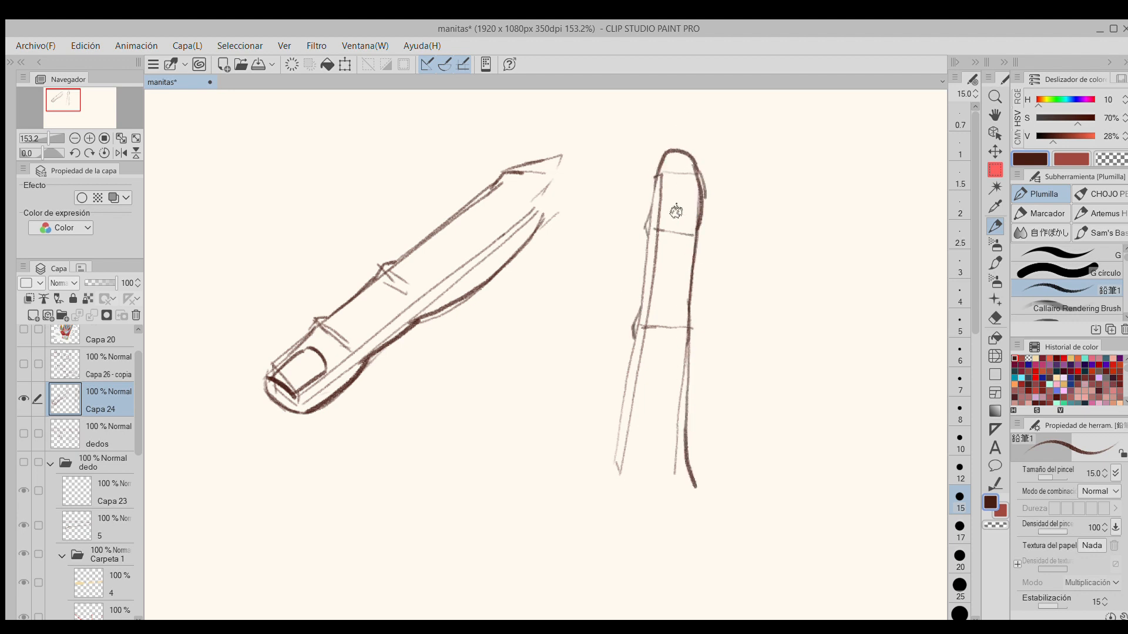
pyautogui.moveTo(641, 333); pyautogui.dragTo(600, 464)
# Step: Draw double crease lines at both joints of the upright finger and touch up its rounded tip
pyautogui.moveTo(666, 230); pyautogui.dragTo(688, 230)
pyautogui.moveTo(670, 237); pyautogui.dragTo(686, 238)
pyautogui.moveTo(656, 321); pyautogui.dragTo(683, 320)
pyautogui.moveTo(659, 329); pyautogui.dragTo(681, 328)
pyautogui.moveTo(672, 147); pyautogui.dragTo(680, 139)
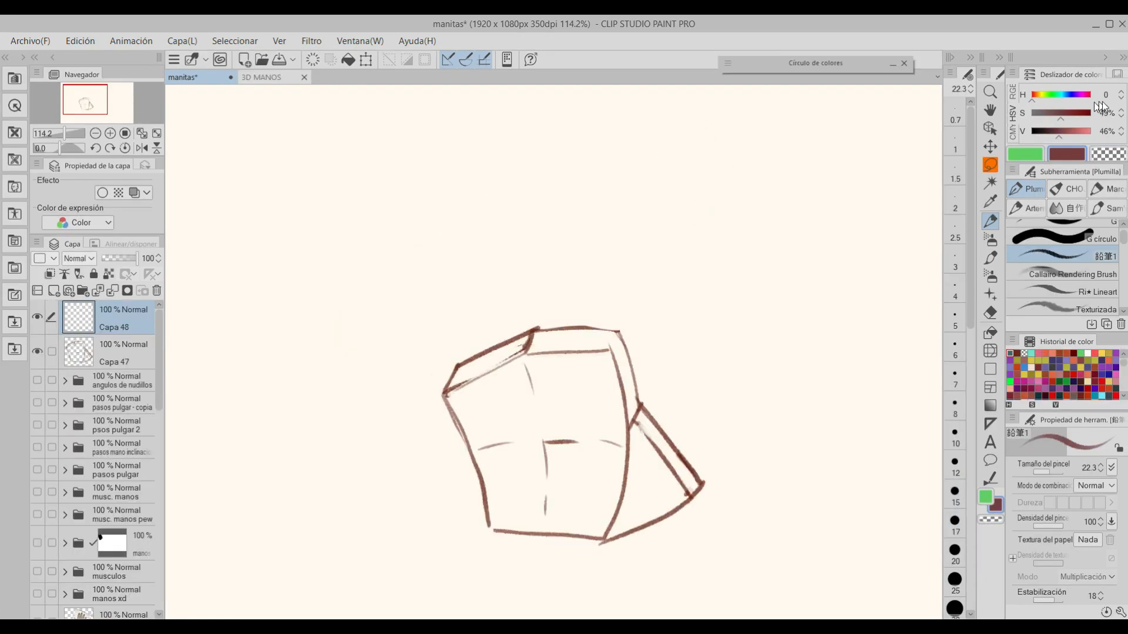
# Step: Mark the base of each finger and the thumb with red dots on the block palm
pyautogui.click(463, 371)
pyautogui.click(551, 339)
pyautogui.click(603, 338)
pyautogui.click(684, 473)
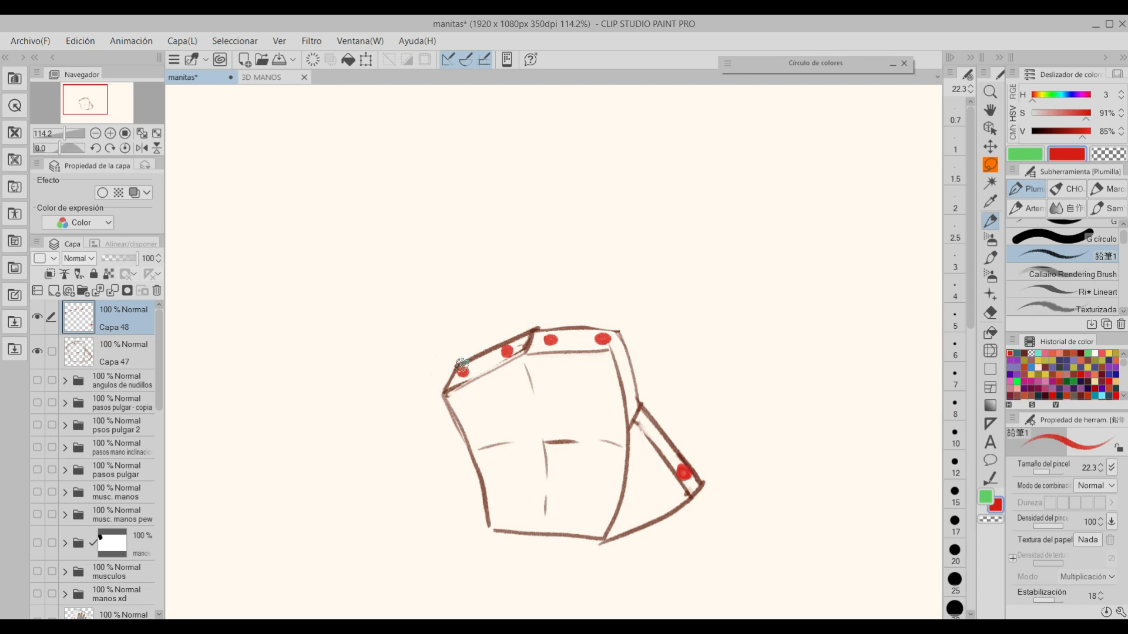
# Step: Draw red lines for the lowest segments of the four fingers and mark the joint at each line's end
pyautogui.moveTo(462, 367); pyautogui.dragTo(411, 305)
pyautogui.moveTo(507, 351); pyautogui.dragTo(456, 269)
pyautogui.moveTo(551, 339); pyautogui.dragTo(549, 229)
pyautogui.moveTo(608, 334); pyautogui.dragTo(617, 259)
pyautogui.click(411, 303)
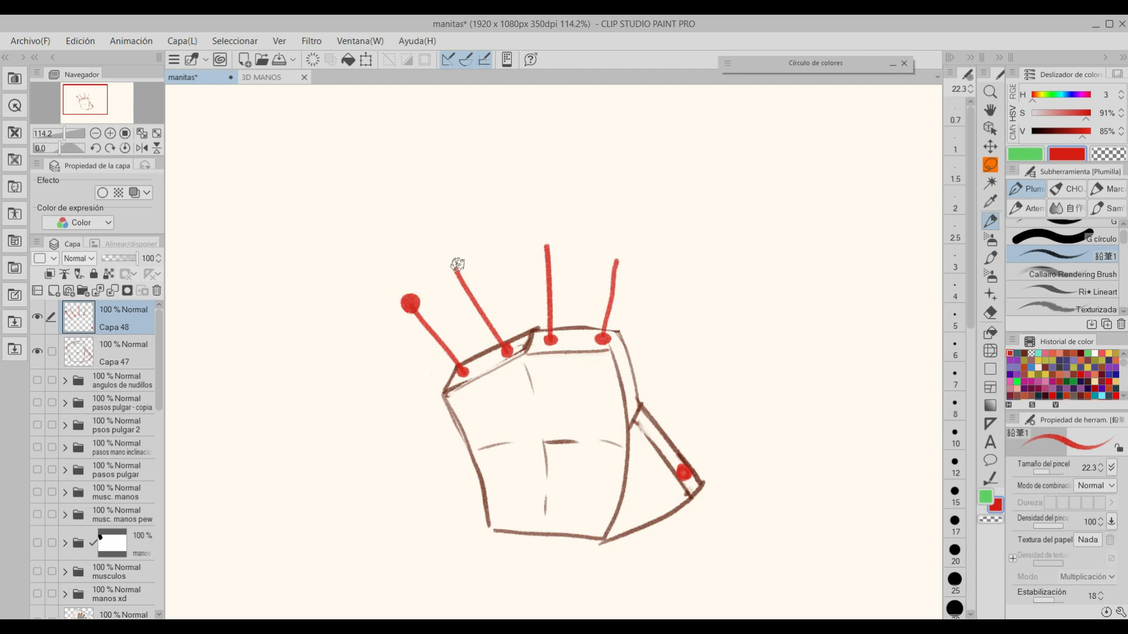
pyautogui.click(546, 235)
pyautogui.click(616, 260)
# Step: Add the middle segments of the four fingers as red lines and mark a joint dot at the end of each
pyautogui.moveTo(411, 303); pyautogui.dragTo(363, 262)
pyautogui.moveTo(454, 264); pyautogui.dragTo(407, 195)
pyautogui.moveTo(546, 235); pyautogui.dragTo(546, 169)
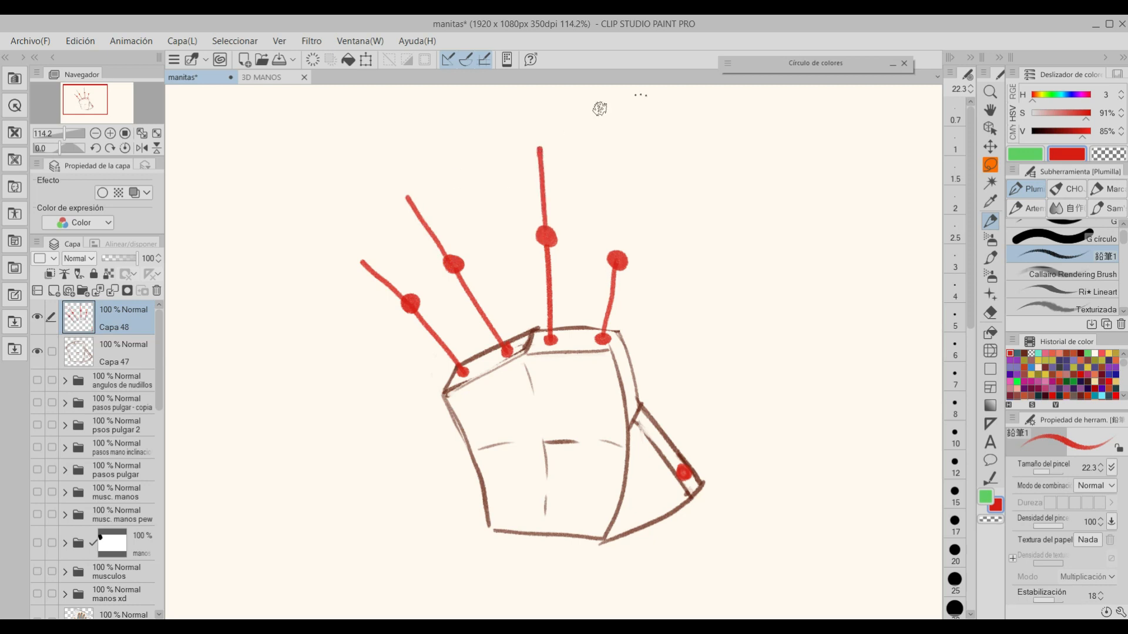
pyautogui.hotkey('ctrl', 'z')
pyautogui.moveTo(546, 235); pyautogui.dragTo(550, 166)
pyautogui.moveTo(618, 259); pyautogui.dragTo(642, 188)
pyautogui.hotkey('ctrl', 'z')
pyautogui.moveTo(618, 259); pyautogui.dragTo(638, 200)
pyautogui.moveTo(640, 200); pyautogui.dragTo(634, 193)
pyautogui.moveTo(549, 154); pyautogui.dragTo(550, 164)
pyautogui.moveTo(406, 198); pyautogui.dragTo(406, 204)
pyautogui.moveTo(362, 263); pyautogui.dragTo(367, 272)
# Step: Draw the red fingertip segments beyond the upper joints of the four fingers
pyautogui.moveTo(757, 254); pyautogui.dragTo(758, 270)
pyautogui.moveTo(364, 284); pyautogui.dragTo(329, 245)
pyautogui.hotkey('ctrl', 'z')
pyautogui.moveTo(364, 284); pyautogui.dragTo(333, 247)
pyautogui.moveTo(407, 219); pyautogui.dragTo(379, 172)
pyautogui.moveTo(552, 167); pyautogui.dragTo(557, 125)
pyautogui.moveTo(640, 219); pyautogui.dragTo(660, 176)
# Step: Draw the thumb's red segment lines outward from its base dot
pyautogui.moveTo(685, 490)
pyautogui.mouseDown()
pyautogui.moveTo(732, 451)
pyautogui.moveTo(794, 435)
pyautogui.moveTo(723, 478)
pyautogui.moveTo(737, 442)
pyautogui.moveTo(800, 419)
pyautogui.mouseUp()
pyautogui.hotkey('ctrl', 'z')
pyautogui.moveTo(738, 442); pyautogui.dragTo(784, 433)
# Step: On a new layer, draw three green arcs through the knuckles, the middle joints and the upper joints of the fingers
pyautogui.click(53, 290)
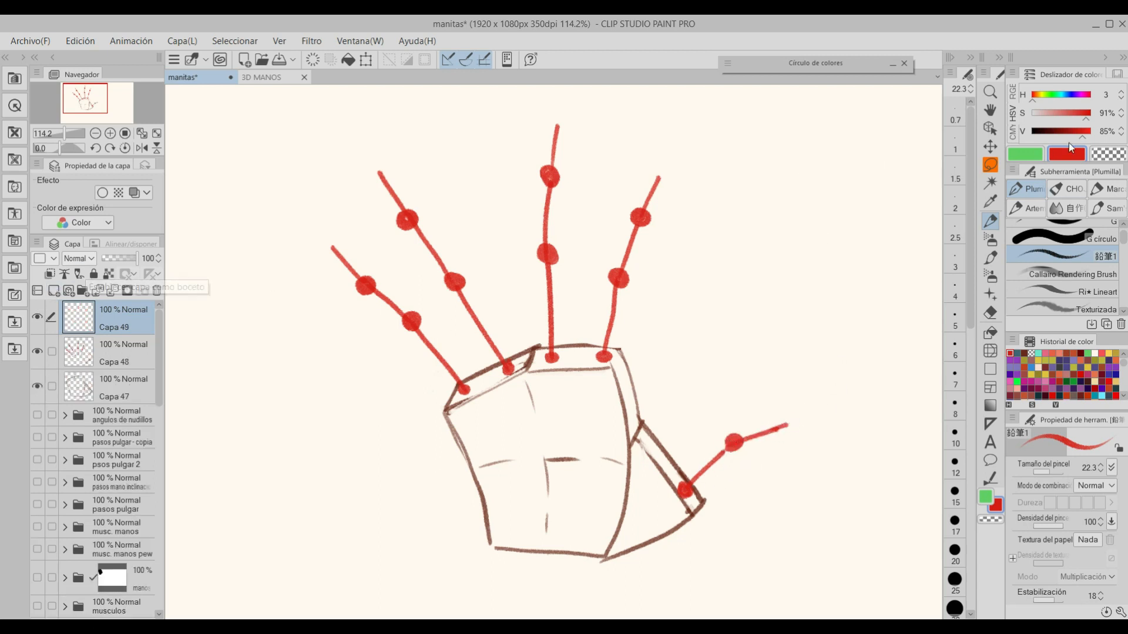
pyautogui.click(1061, 353)
pyautogui.moveTo(369, 388)
pyautogui.mouseDown()
pyautogui.moveTo(480, 271)
pyautogui.moveTo(709, 336)
pyautogui.mouseUp()
pyautogui.moveTo(336, 360)
pyautogui.mouseDown()
pyautogui.moveTo(513, 176)
pyautogui.moveTo(758, 287)
pyautogui.mouseUp()
pyautogui.moveTo(461, 389)
pyautogui.mouseDown()
pyautogui.moveTo(537, 357)
pyautogui.moveTo(675, 393)
pyautogui.mouseUp()
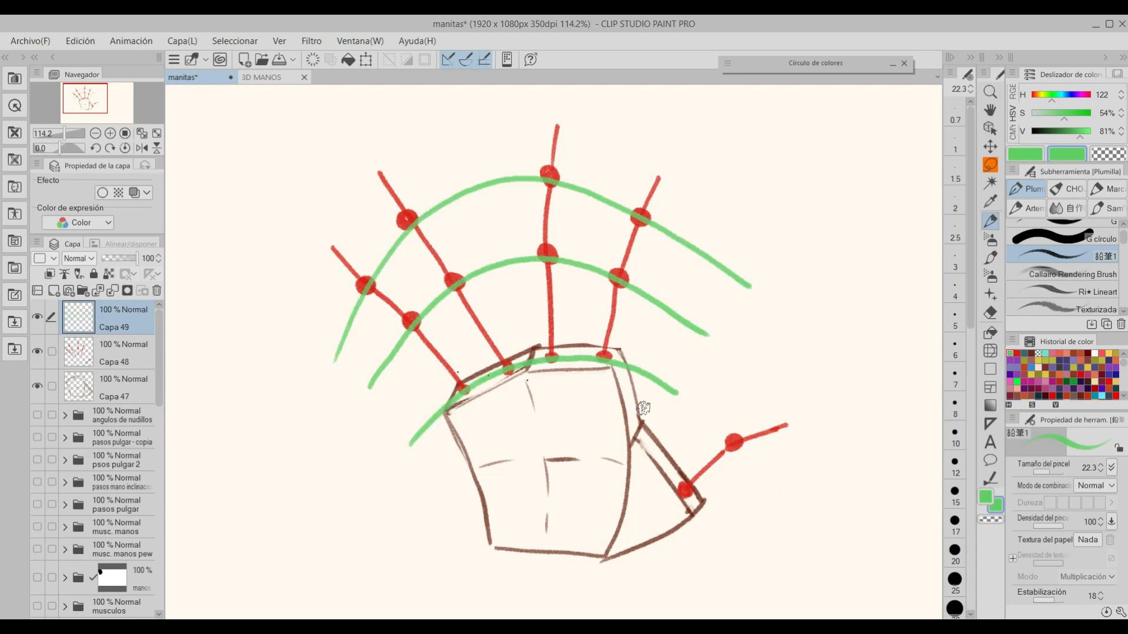
# Step: Hide the green arcs, add a new top layer and lower the red finger skeleton layer's opacity to 28%
pyautogui.click(37, 317)
pyautogui.click(53, 290)
pyautogui.click(117, 387)
pyautogui.moveTo(137, 258); pyautogui.dragTo(109, 259)
pyautogui.click(120, 315)
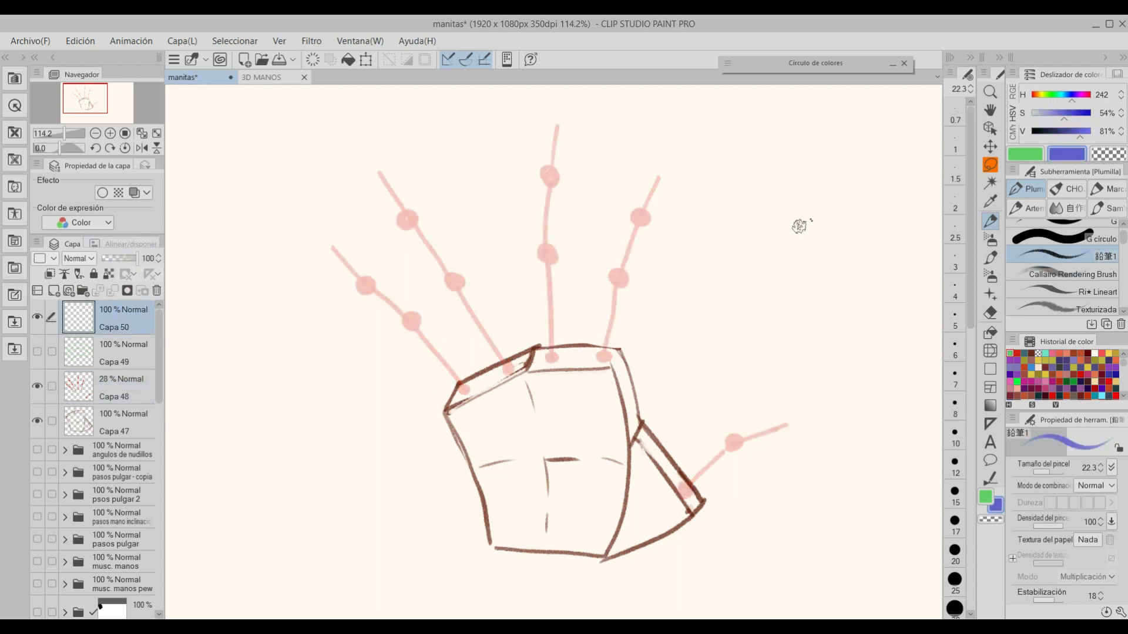
pyautogui.moveTo(756, 264)
pyautogui.mouseDown()
pyautogui.moveTo(810, 238)
pyautogui.moveTo(822, 294)
pyautogui.mouseUp()
pyautogui.hotkey('ctrl', 'z')
pyautogui.hotkey('ctrl', 'z')
pyautogui.hotkey('ctrl', 'z')
pyautogui.hotkey('ctrl', 'z')
pyautogui.hotkey('ctrl', 'z')
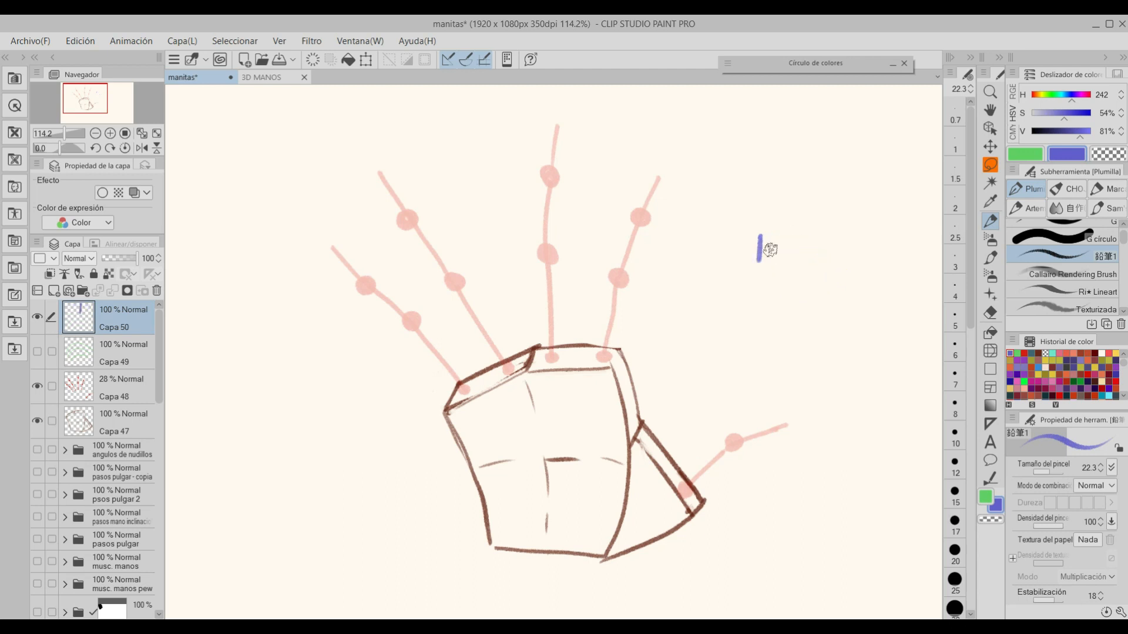
# Step: Sketch small blue example forms in the empty space beside the fingers
pyautogui.moveTo(657, 251); pyautogui.dragTo(727, 250)
pyautogui.moveTo(767, 199); pyautogui.dragTo(839, 201)
pyautogui.moveTo(841, 271)
pyautogui.mouseDown()
pyautogui.moveTo(820, 281)
pyautogui.moveTo(866, 274)
pyautogui.moveTo(825, 325)
pyautogui.mouseUp()
pyautogui.moveTo(826, 324); pyautogui.dragTo(853, 322)
pyautogui.moveTo(868, 275)
pyautogui.mouseDown()
pyautogui.moveTo(865, 316)
pyautogui.moveTo(900, 223)
pyautogui.mouseUp()
pyautogui.hotkey('ctrl', 'z')
# Step: Hide the blue example layer and draw a teal box around the little finger's lowest segment on a new layer
pyautogui.click(37, 316)
pyautogui.click(68, 291)
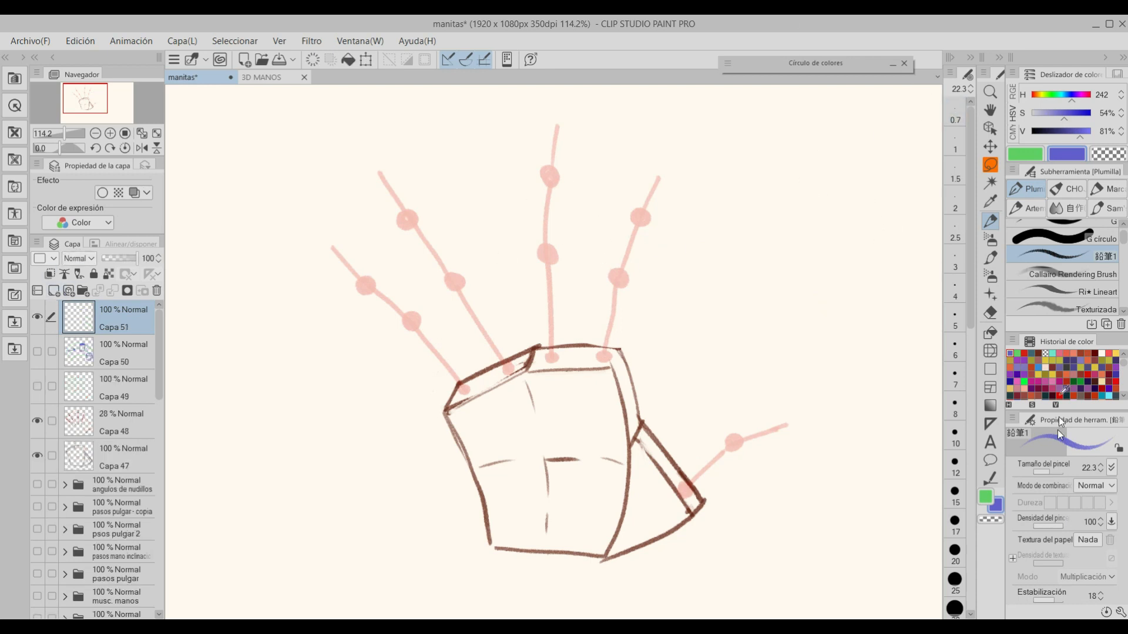
pyautogui.click(1031, 354)
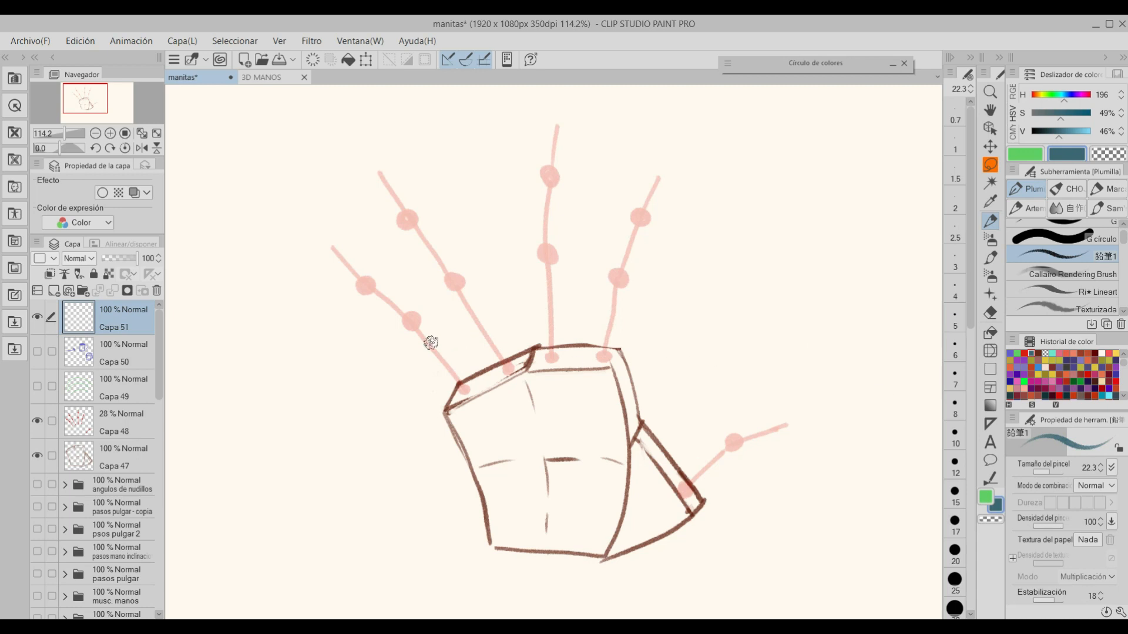
pyautogui.moveTo(401, 343)
pyautogui.mouseDown()
pyautogui.moveTo(431, 322)
pyautogui.moveTo(434, 337)
pyautogui.mouseUp()
pyautogui.hotkey('ctrl', 'z')
pyautogui.moveTo(404, 344); pyautogui.dragTo(452, 401)
pyautogui.moveTo(436, 324); pyautogui.dragTo(479, 371)
pyautogui.moveTo(450, 302); pyautogui.dragTo(487, 374)
pyautogui.moveTo(479, 299); pyautogui.dragTo(523, 359)
pyautogui.moveTo(480, 278); pyautogui.dragTo(538, 338)
pyautogui.hotkey('ctrl', 'z')
pyautogui.hotkey('ctrl', 'z')
pyautogui.hotkey('ctrl', 'z')
pyautogui.hotkey('ctrl', 'z')
pyautogui.hotkey('ctrl', 'z')
pyautogui.hotkey('ctrl', 'z')
# Step: Draw teal boxes around the lowest segments of the ring, middle and index fingers
pyautogui.moveTo(447, 301); pyautogui.dragTo(497, 379)
pyautogui.moveTo(482, 278); pyautogui.dragTo(531, 352)
pyautogui.moveTo(531, 255); pyautogui.dragTo(538, 356)
pyautogui.moveTo(569, 255)
pyautogui.mouseDown()
pyautogui.moveTo(567, 357)
pyautogui.moveTo(581, 346)
pyautogui.mouseUp()
pyautogui.moveTo(604, 269); pyautogui.dragTo(589, 352)
pyautogui.moveTo(633, 285); pyautogui.dragTo(620, 353)
# Step: Draw pink boxes around the middle segments of the little and ring fingers
pyautogui.click(1066, 354)
pyautogui.moveTo(362, 282)
pyautogui.mouseDown()
pyautogui.moveTo(389, 306)
pyautogui.moveTo(390, 337)
pyautogui.mouseUp()
pyautogui.hotkey('ctrl', 'z')
pyautogui.moveTo(385, 274); pyautogui.dragTo(423, 311)
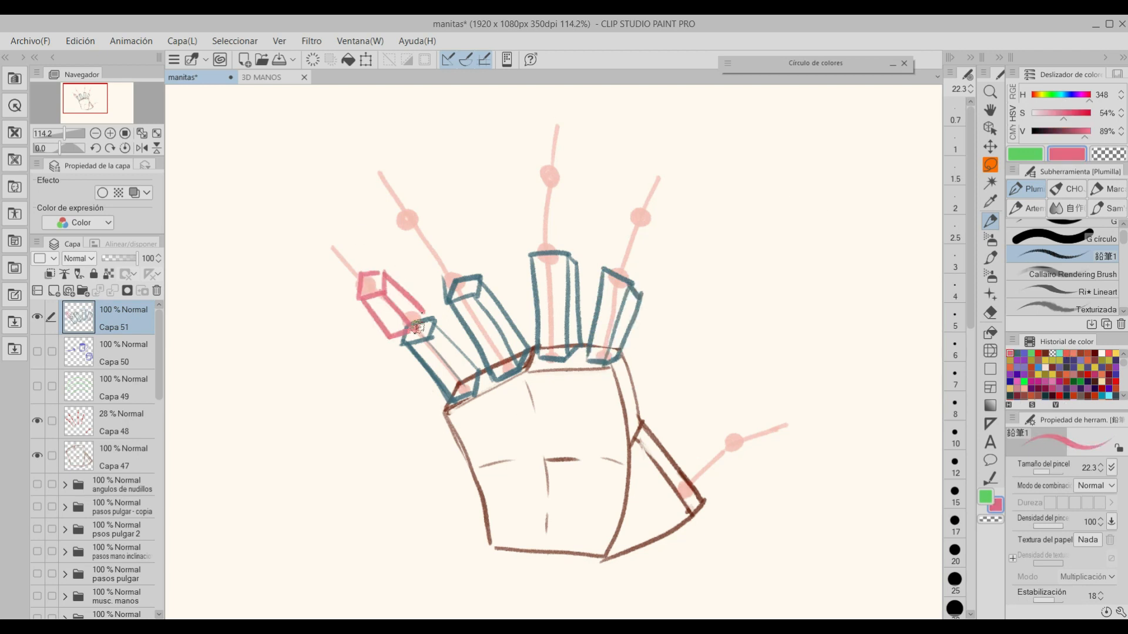
pyautogui.moveTo(403, 244); pyautogui.dragTo(448, 298)
pyautogui.moveTo(432, 219); pyautogui.dragTo(475, 272)
# Step: Draw pink boxes around the middle segments of the middle and index fingers
pyautogui.moveTo(537, 172); pyautogui.dragTo(534, 243)
pyautogui.moveTo(538, 171); pyautogui.dragTo(561, 174)
pyautogui.moveTo(565, 175)
pyautogui.mouseDown()
pyautogui.moveTo(581, 198)
pyautogui.moveTo(575, 253)
pyautogui.mouseUp()
pyautogui.moveTo(639, 206); pyautogui.dragTo(615, 254)
pyautogui.hotkey('ctrl', 'z')
pyautogui.hotkey('ctrl', 'z')
pyautogui.moveTo(661, 223); pyautogui.dragTo(644, 289)
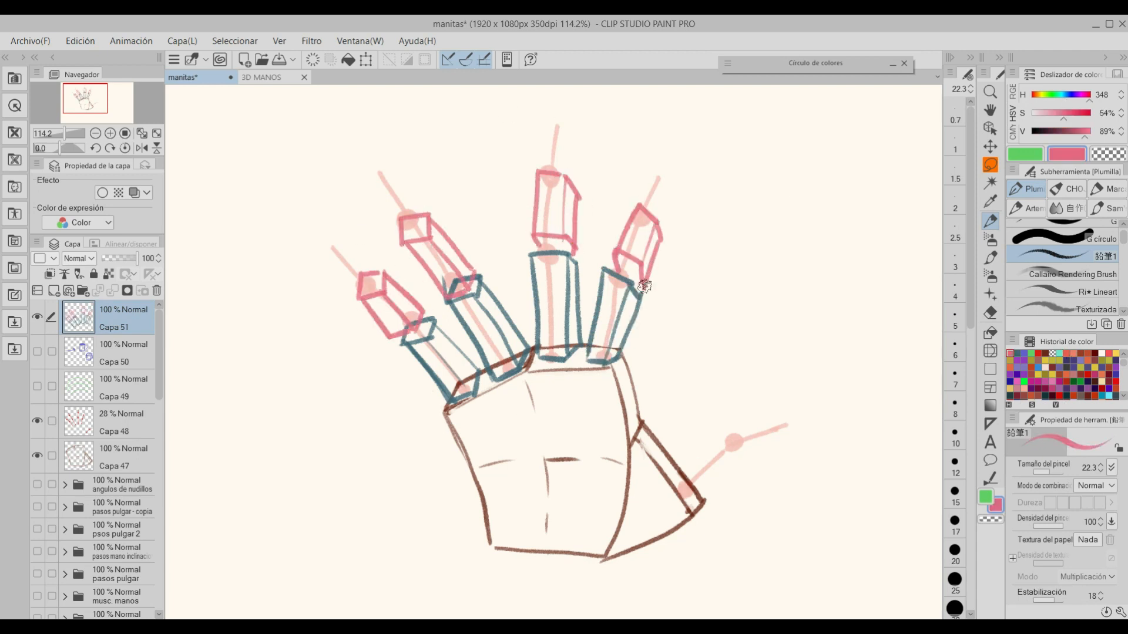
# Step: Draw a pointed mint-green tip on the little finger, undoing the strokes that do not fit
pyautogui.click(1065, 354)
pyautogui.moveTo(291, 282); pyautogui.dragTo(322, 270)
pyautogui.moveTo(305, 262); pyautogui.dragTo(319, 279)
pyautogui.moveTo(245, 381); pyautogui.dragTo(295, 376)
pyautogui.hotkey('ctrl', 'z')
pyautogui.moveTo(294, 378); pyautogui.dragTo(255, 388)
pyautogui.moveTo(249, 330); pyautogui.dragTo(249, 356)
pyautogui.hotkey('ctrl', 'z')
pyautogui.hotkey('ctrl', 'z')
pyautogui.hotkey('ctrl', 'z')
pyautogui.hotkey('ctrl', 'z')
pyautogui.hotkey('ctrl', 'z')
pyautogui.moveTo(326, 237)
pyautogui.mouseDown()
pyautogui.moveTo(345, 287)
pyautogui.moveTo(364, 294)
pyautogui.moveTo(374, 269)
pyautogui.mouseUp()
pyautogui.hotkey('ctrl', 'z')
pyautogui.hotkey('ctrl', 'z')
# Step: Draw pointed mint-green tips on the ring, middle and index fingers
pyautogui.moveTo(369, 162)
pyautogui.mouseDown()
pyautogui.moveTo(419, 222)
pyautogui.moveTo(420, 199)
pyautogui.moveTo(422, 222)
pyautogui.moveTo(421, 212)
pyautogui.mouseUp()
pyautogui.hotkey('ctrl', 'z')
pyautogui.hotkey('ctrl', 'z')
pyautogui.moveTo(538, 162); pyautogui.dragTo(583, 180)
pyautogui.moveTo(571, 110); pyautogui.dragTo(573, 165)
pyautogui.moveTo(644, 197); pyautogui.dragTo(666, 210)
# Step: Draw a grey-teal box for the thumb's lower segment and a mint-green thumb tip
pyautogui.keyDown('alt'); pyautogui.click(641, 296); pyautogui.keyUp('alt')
pyautogui.moveTo(714, 444); pyautogui.dragTo(751, 462)
pyautogui.moveTo(714, 444); pyautogui.dragTo(729, 432)
pyautogui.moveTo(733, 435); pyautogui.dragTo(748, 462)
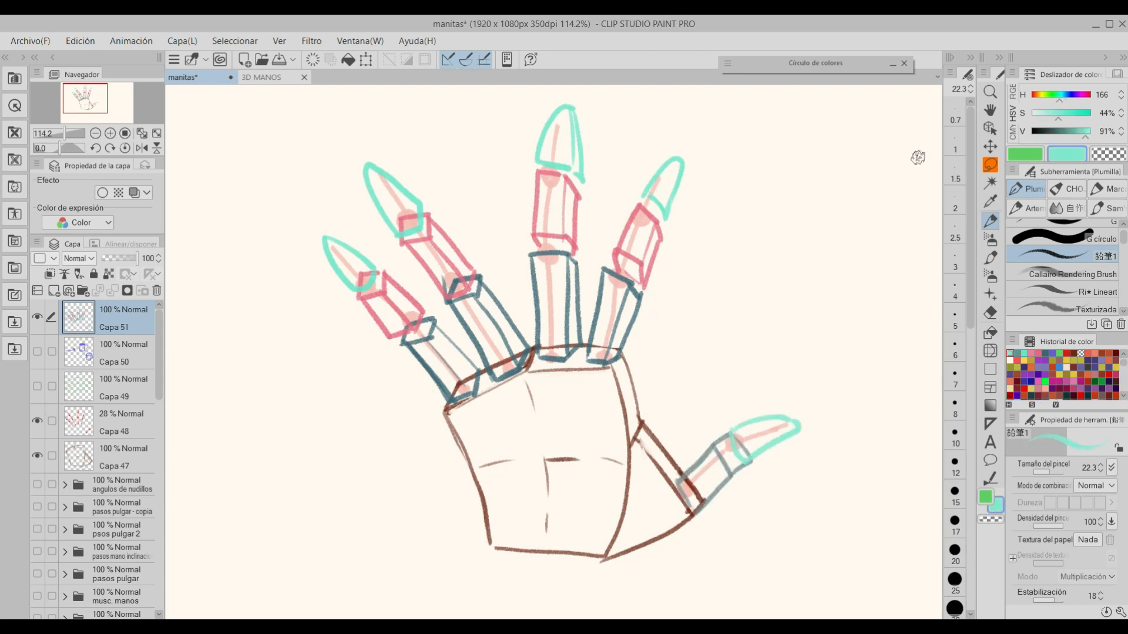
# Step: Mark the palm folds and the web between index finger and thumb in dark blue, with an arrow beside the hand
pyautogui.moveTo(458, 441)
pyautogui.mouseDown()
pyautogui.moveTo(546, 399)
pyautogui.moveTo(508, 476)
pyautogui.mouseUp()
pyautogui.moveTo(555, 497); pyautogui.dragTo(532, 543)
pyautogui.moveTo(620, 397); pyautogui.dragTo(690, 461)
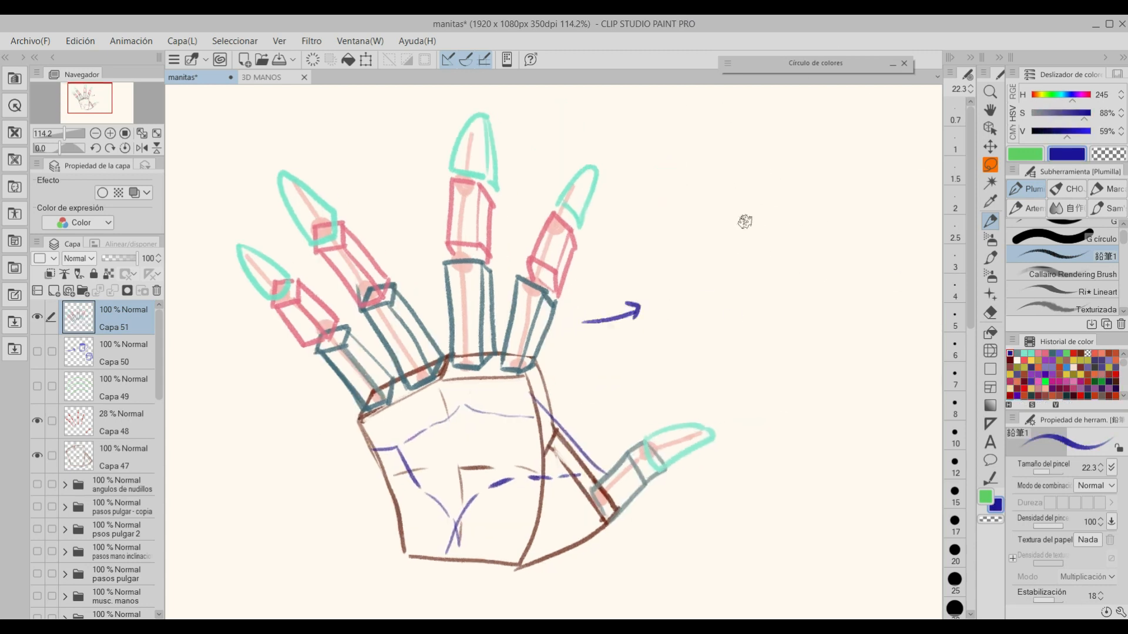
pyautogui.moveTo(743, 222); pyautogui.dragTo(735, 224)
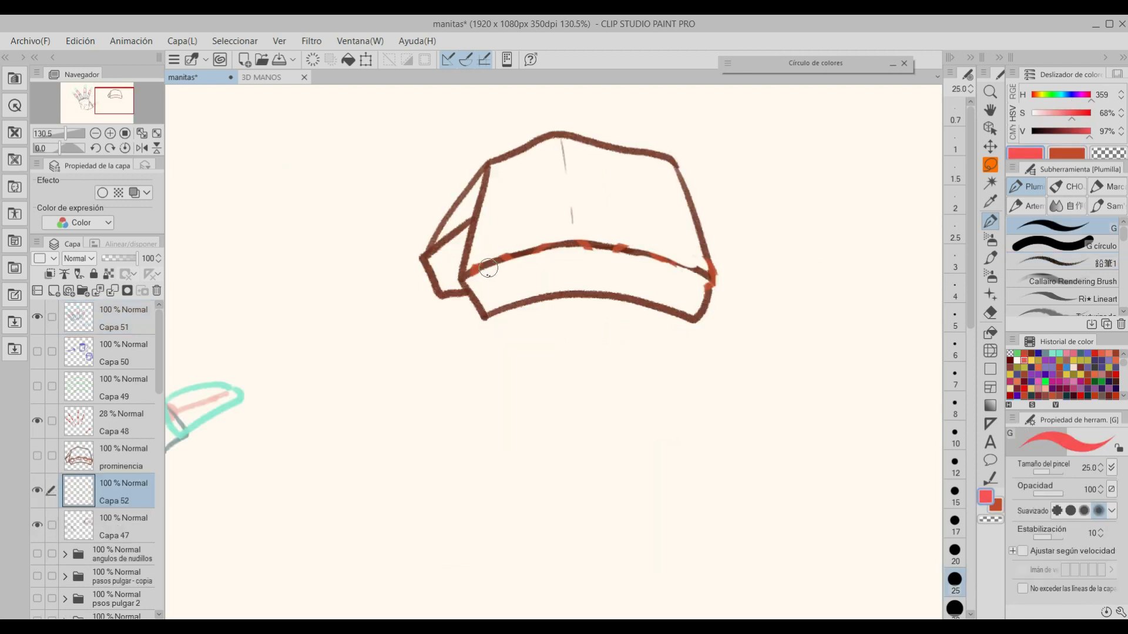
# Step: Draw red knuckle circles along the second palm block's front face and jointed bone lines for the index and middle fingers
pyautogui.moveTo(487, 269); pyautogui.dragTo(506, 282)
pyautogui.moveTo(561, 253); pyautogui.dragTo(693, 291)
pyautogui.moveTo(497, 281)
pyautogui.mouseDown()
pyautogui.moveTo(476, 373)
pyautogui.moveTo(471, 532)
pyautogui.mouseUp()
pyautogui.moveTo(570, 278); pyautogui.dragTo(560, 402)
pyautogui.moveTo(561, 405); pyautogui.dragTo(559, 478)
pyautogui.hotkey('ctrl', 'z')
pyautogui.moveTo(560, 405); pyautogui.dragTo(545, 550)
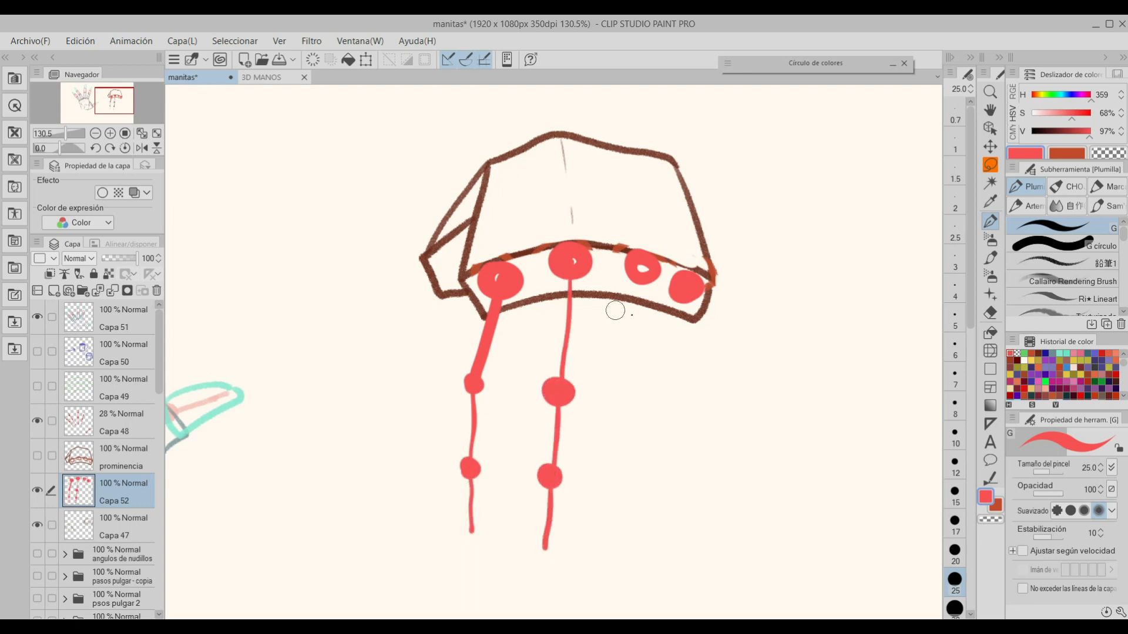
# Step: Draw red jointed bone lines for the ring and little fingers of the second palm block
pyautogui.moveTo(638, 278)
pyautogui.mouseDown()
pyautogui.moveTo(615, 496)
pyautogui.moveTo(599, 526)
pyautogui.mouseUp()
pyautogui.hotkey('ctrl', 'z')
pyautogui.hotkey('ctrl', 'z')
pyautogui.moveTo(620, 465); pyautogui.dragTo(601, 519)
pyautogui.hotkey('ctrl', 'z')
pyautogui.moveTo(687, 290); pyautogui.dragTo(689, 343)
pyautogui.hotkey('ctrl', 'z')
pyautogui.moveTo(686, 290)
pyautogui.mouseDown()
pyautogui.moveTo(694, 383)
pyautogui.moveTo(679, 391)
pyautogui.moveTo(651, 467)
pyautogui.mouseUp()
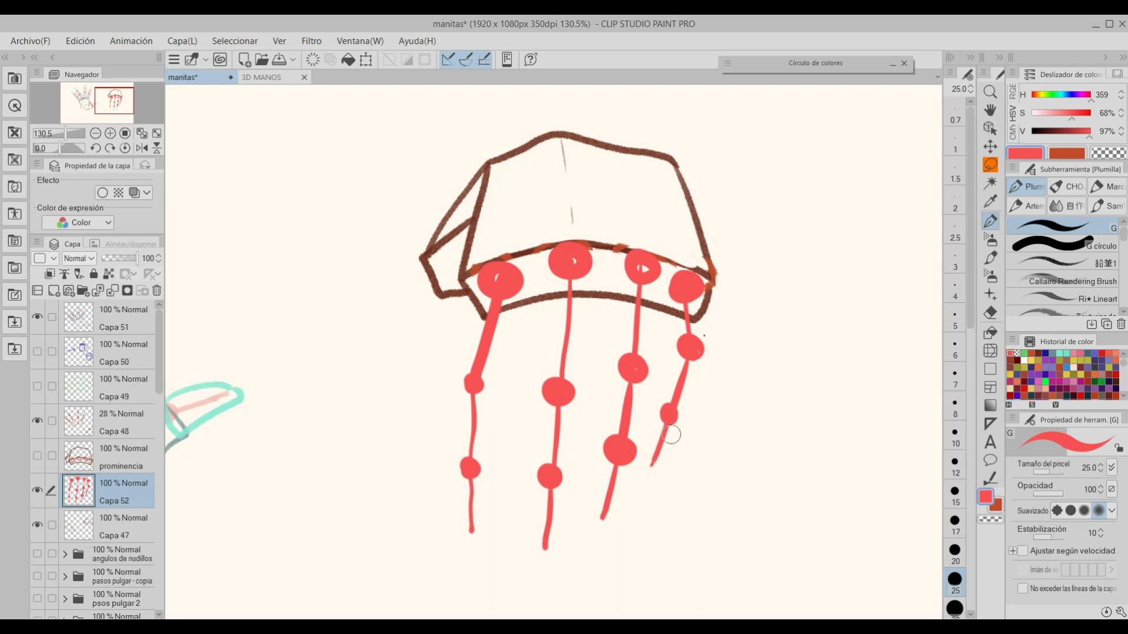
# Step: Fade the red skeleton layer to 42% opacity and fill dark teal lowest segments for all four fingers on a new layer
pyautogui.click(120, 258)
pyautogui.click(54, 291)
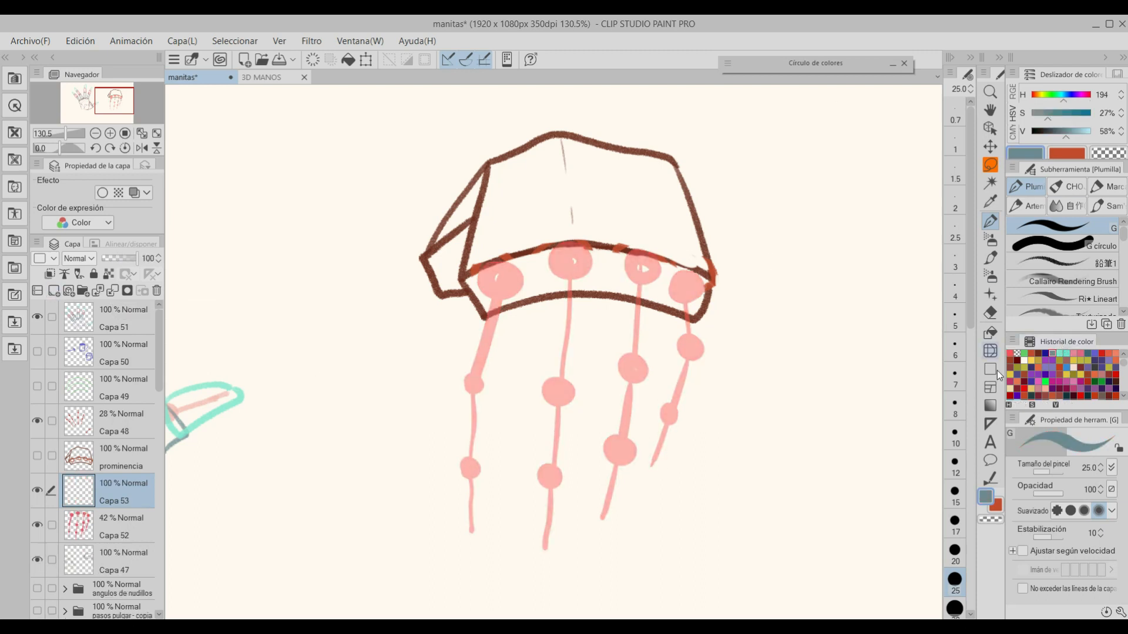
pyautogui.click(1053, 353)
pyautogui.press('g')
pyautogui.click(1090, 353)
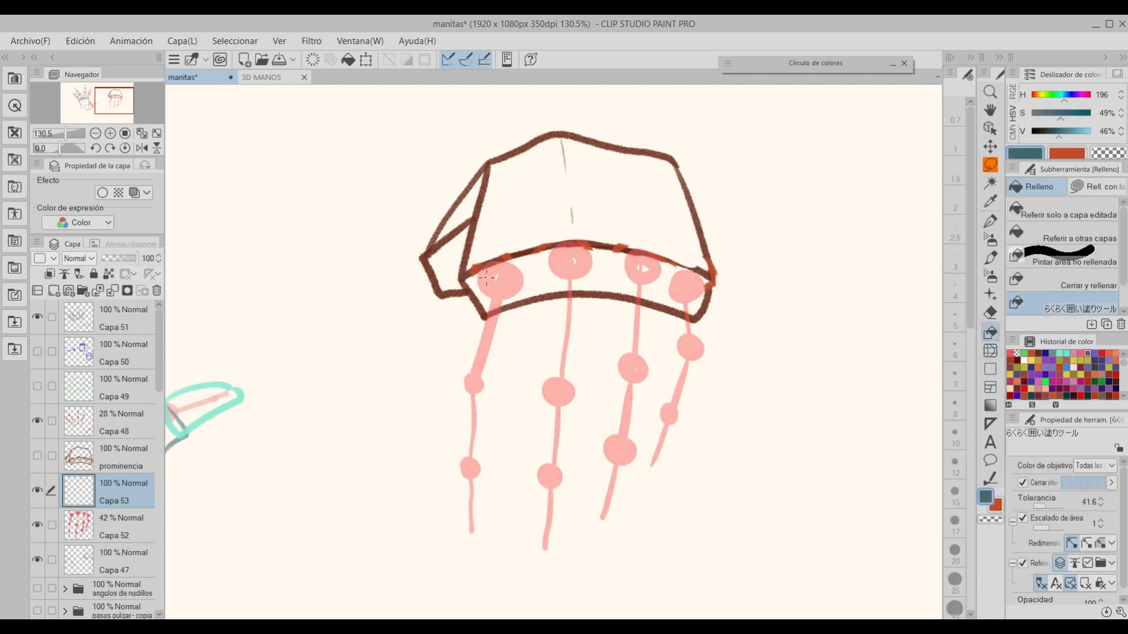
pyautogui.moveTo(499, 377); pyautogui.dragTo(470, 296)
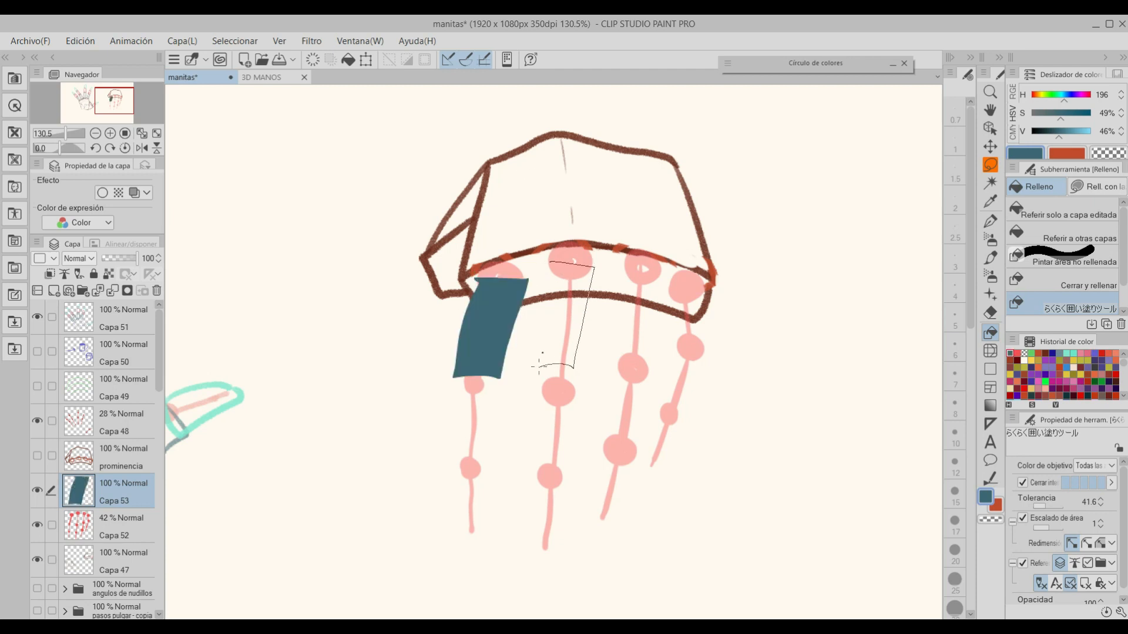
pyautogui.moveTo(539, 367); pyautogui.dragTo(550, 263)
pyautogui.moveTo(621, 270); pyautogui.dragTo(657, 283)
pyautogui.moveTo(620, 328); pyautogui.dragTo(621, 272)
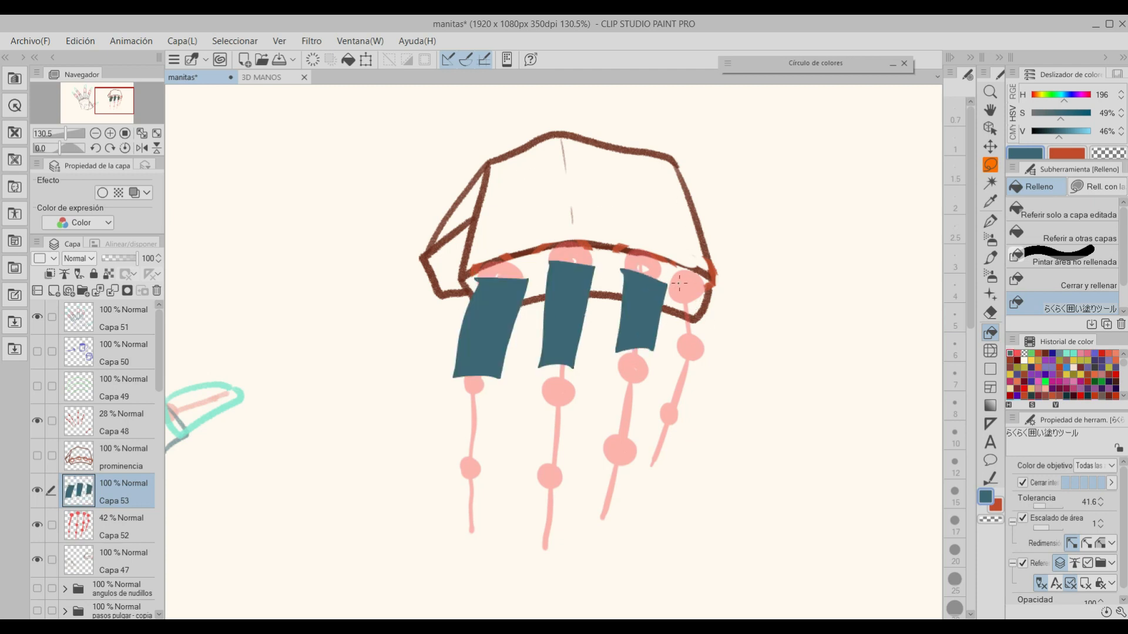
pyautogui.moveTo(708, 294); pyautogui.dragTo(677, 286)
# Step: Fill pink middle segments on all four fingers with the lasso fill tool
pyautogui.click(1087, 353)
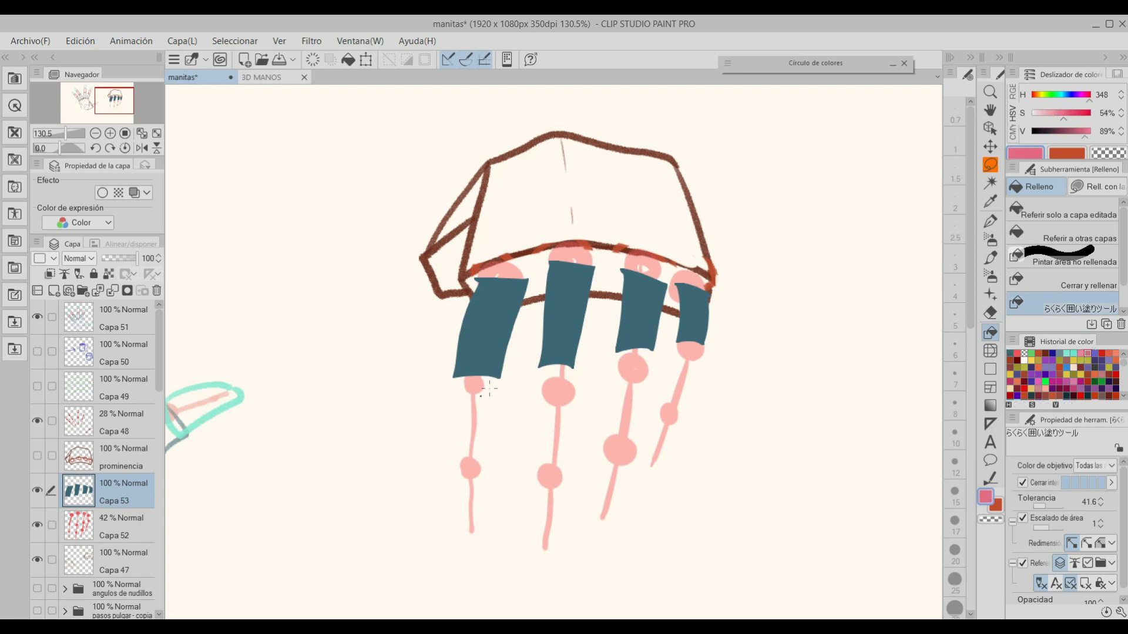
pyautogui.moveTo(457, 409); pyautogui.dragTo(459, 388)
pyautogui.moveTo(577, 387)
pyautogui.mouseDown()
pyautogui.moveTo(542, 383)
pyautogui.moveTo(576, 388)
pyautogui.mouseUp()
pyautogui.moveTo(632, 437); pyautogui.dragTo(637, 376)
pyautogui.hotkey('ctrl', 'z')
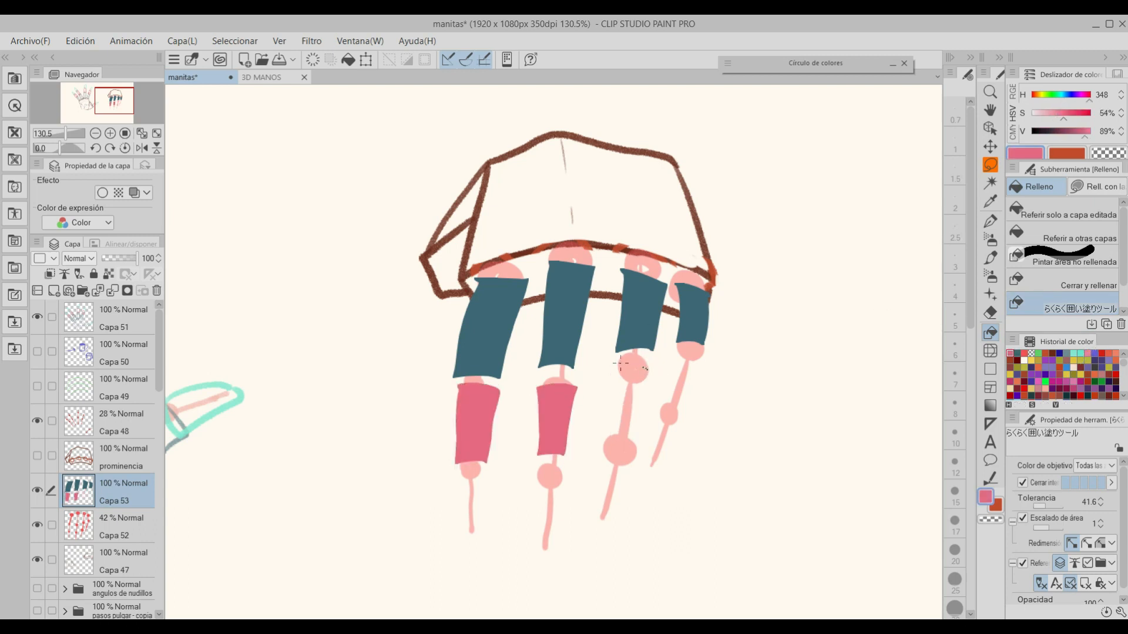
pyautogui.moveTo(610, 421); pyautogui.dragTo(618, 363)
pyautogui.moveTo(687, 403); pyautogui.dragTo(663, 406)
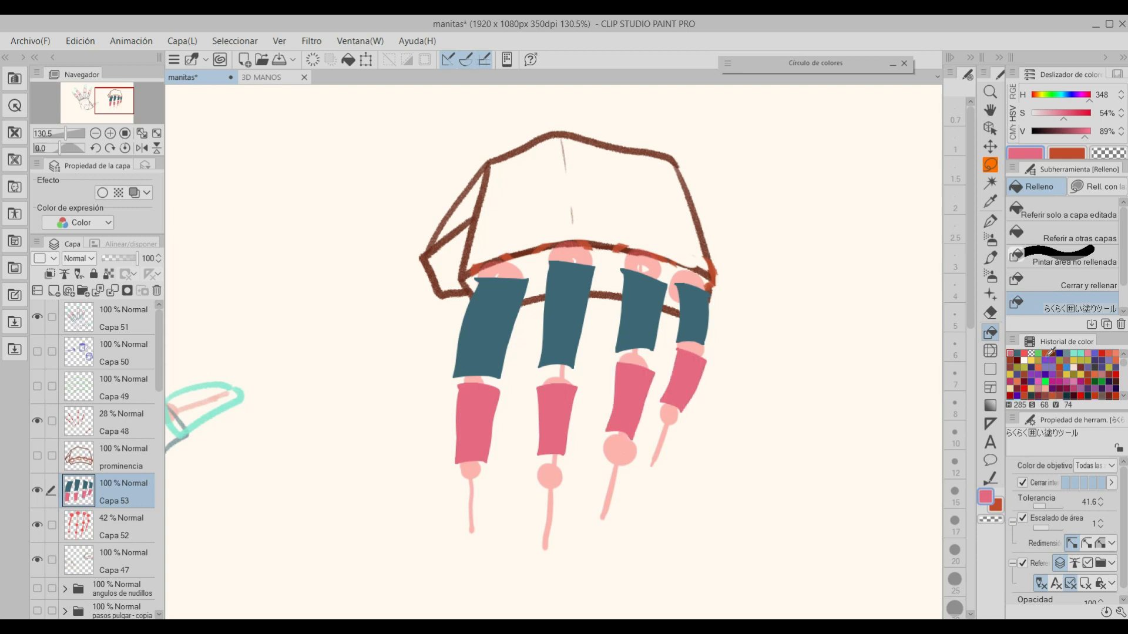
# Step: Fill rounded mint-green tips on all four fingers
pyautogui.moveTo(480, 532); pyautogui.dragTo(473, 530)
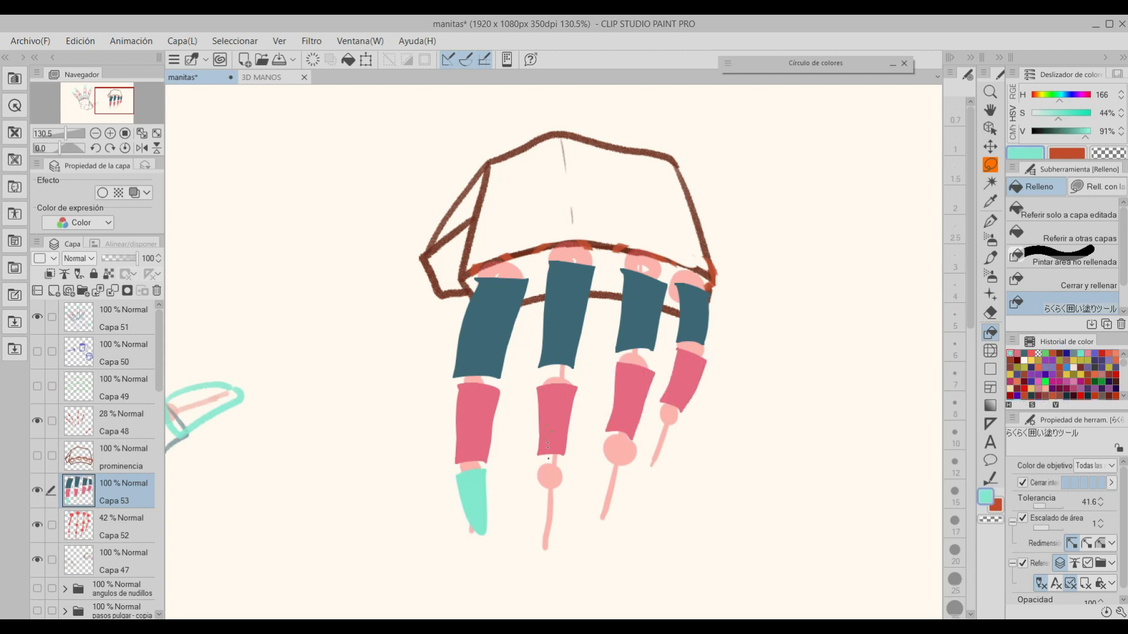
pyautogui.moveTo(552, 542); pyautogui.dragTo(536, 479)
pyautogui.moveTo(636, 449); pyautogui.dragTo(605, 446)
pyautogui.hotkey('ctrl', 'z')
pyautogui.hotkey('ctrl', 'y')
pyautogui.moveTo(668, 419); pyautogui.dragTo(665, 414)
# Step: Fill the thumb with a dark teal lower segment and a mint-green tip
pyautogui.keyDown('alt'); pyautogui.click(468, 328); pyautogui.keyUp('alt')
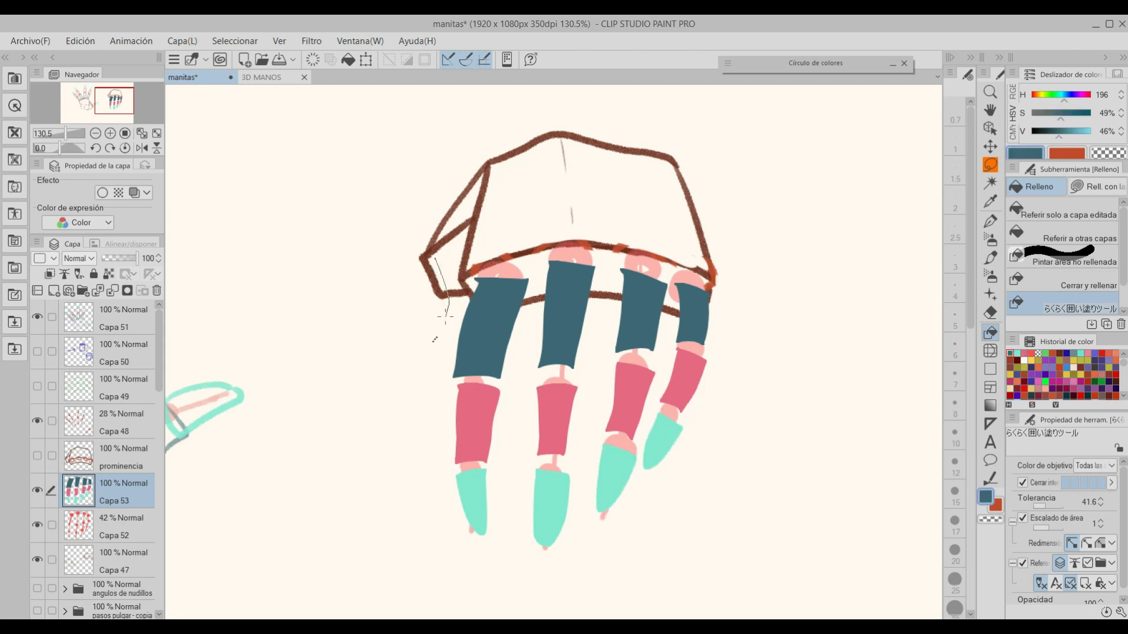
pyautogui.moveTo(445, 316); pyautogui.dragTo(402, 341)
pyautogui.moveTo(372, 403); pyautogui.dragTo(400, 337)
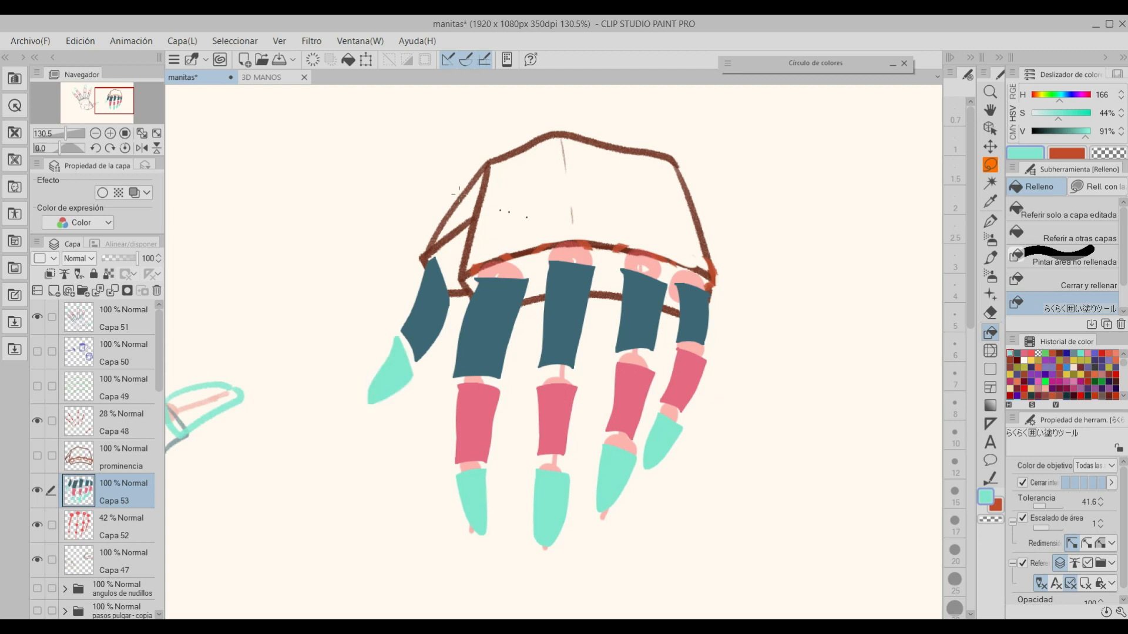
# Step: Draw two curved green arrows on a new layer, showing the fingers converging from both sides of the hand
pyautogui.click(54, 290)
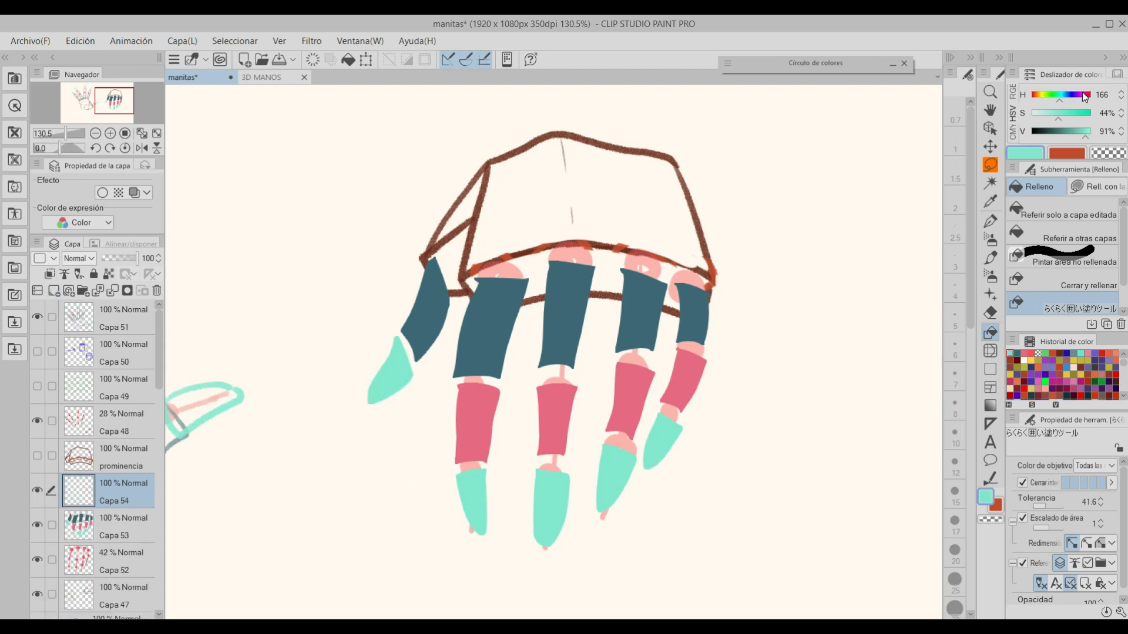
pyautogui.click(1046, 353)
pyautogui.press('p')
pyautogui.click(1058, 264)
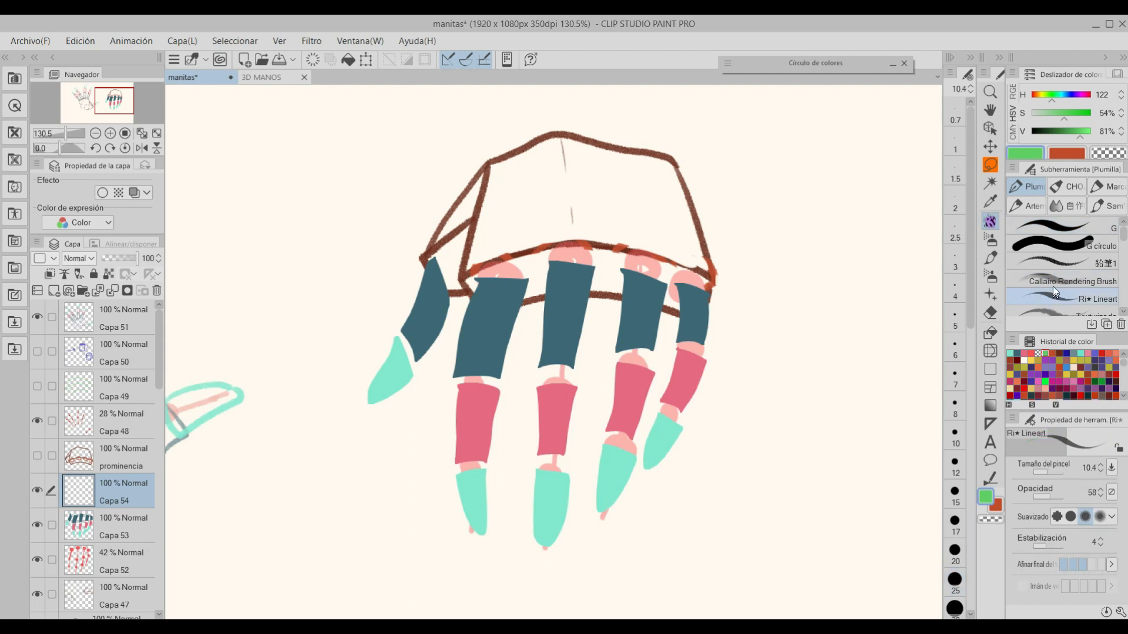
pyautogui.moveTo(761, 323)
pyautogui.mouseDown()
pyautogui.moveTo(687, 478)
pyautogui.moveTo(640, 524)
pyautogui.mouseUp()
pyautogui.moveTo(652, 496); pyautogui.dragTo(666, 534)
pyautogui.moveTo(425, 396); pyautogui.dragTo(489, 567)
pyautogui.moveTo(483, 546); pyautogui.dragTo(490, 582)
# Step: Sketch a small green box with straight parallel fingers beside the hand and mark it with a red cross
pyautogui.moveTo(780, 252)
pyautogui.mouseDown()
pyautogui.moveTo(858, 254)
pyautogui.moveTo(785, 280)
pyautogui.moveTo(791, 342)
pyautogui.mouseUp()
pyautogui.moveTo(812, 280); pyautogui.dragTo(811, 338)
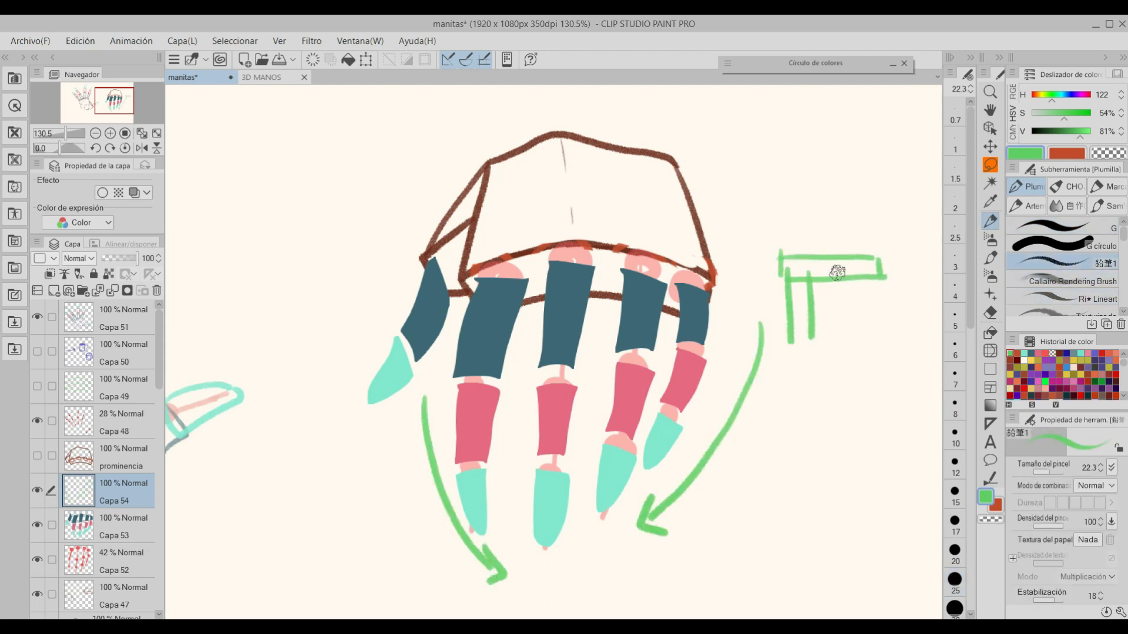
pyautogui.moveTo(839, 265); pyautogui.dragTo(840, 335)
pyautogui.moveTo(868, 269); pyautogui.dragTo(868, 332)
pyautogui.moveTo(778, 271); pyautogui.dragTo(767, 320)
pyautogui.click(1090, 95)
pyautogui.moveTo(917, 288); pyautogui.dragTo(897, 321)
pyautogui.moveTo(902, 282); pyautogui.dragTo(912, 318)
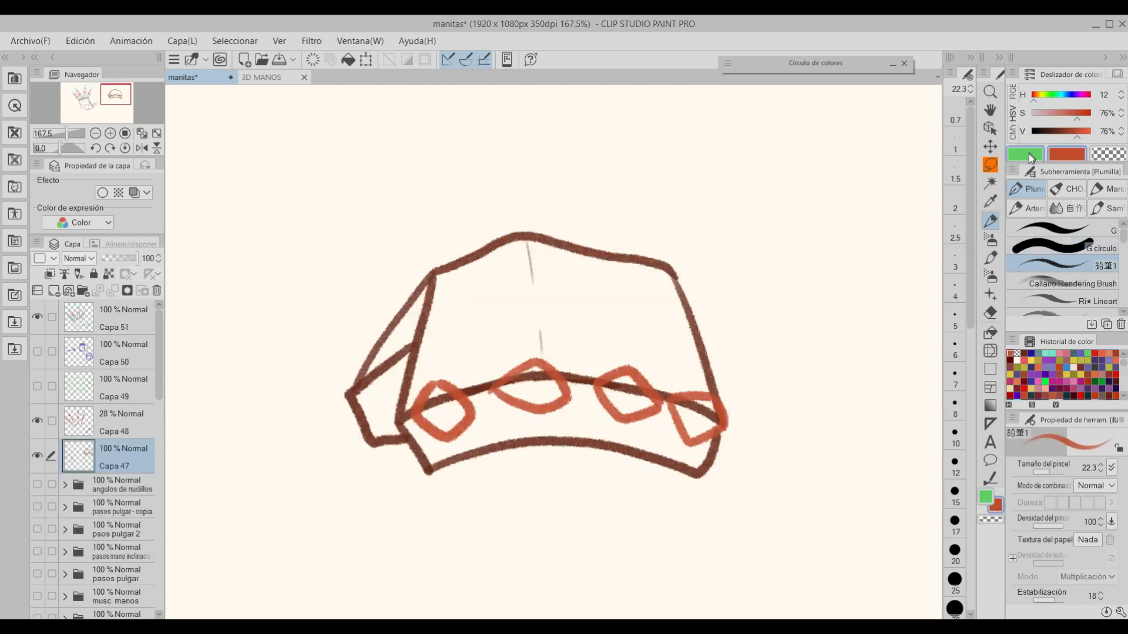
# Step: Mark the palm block's high points with green arcs, an arrow and a dashed centre line
pyautogui.click(986, 496)
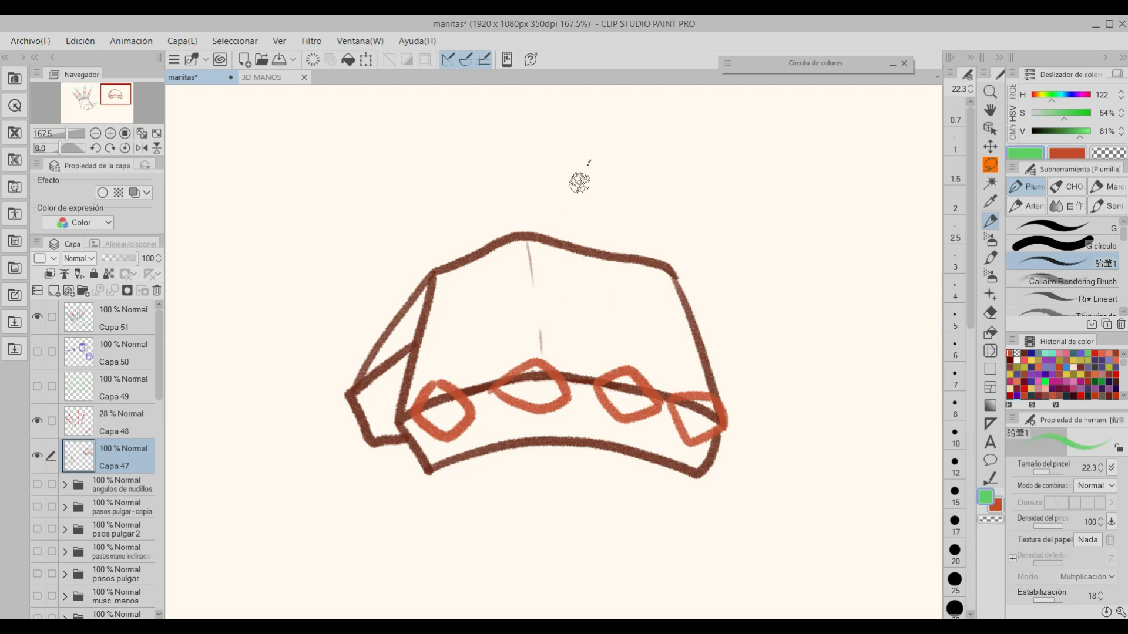
pyautogui.moveTo(598, 141)
pyautogui.mouseDown()
pyautogui.moveTo(554, 192)
pyautogui.moveTo(549, 180)
pyautogui.moveTo(571, 197)
pyautogui.mouseUp()
pyautogui.moveTo(504, 216); pyautogui.dragTo(570, 217)
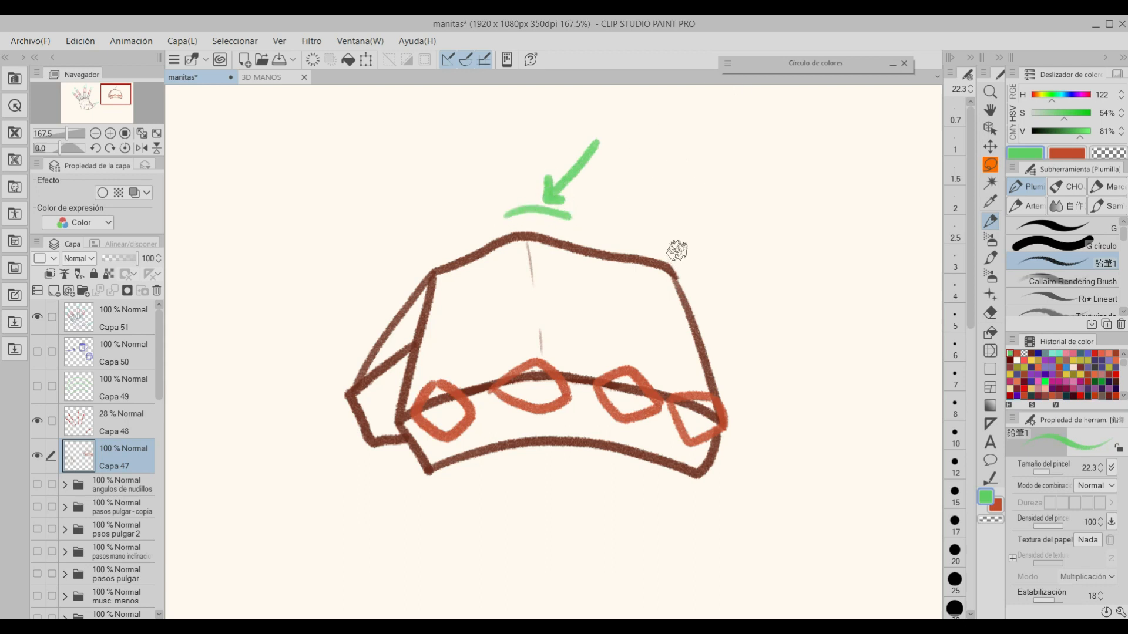
pyautogui.moveTo(656, 238); pyautogui.dragTo(701, 272)
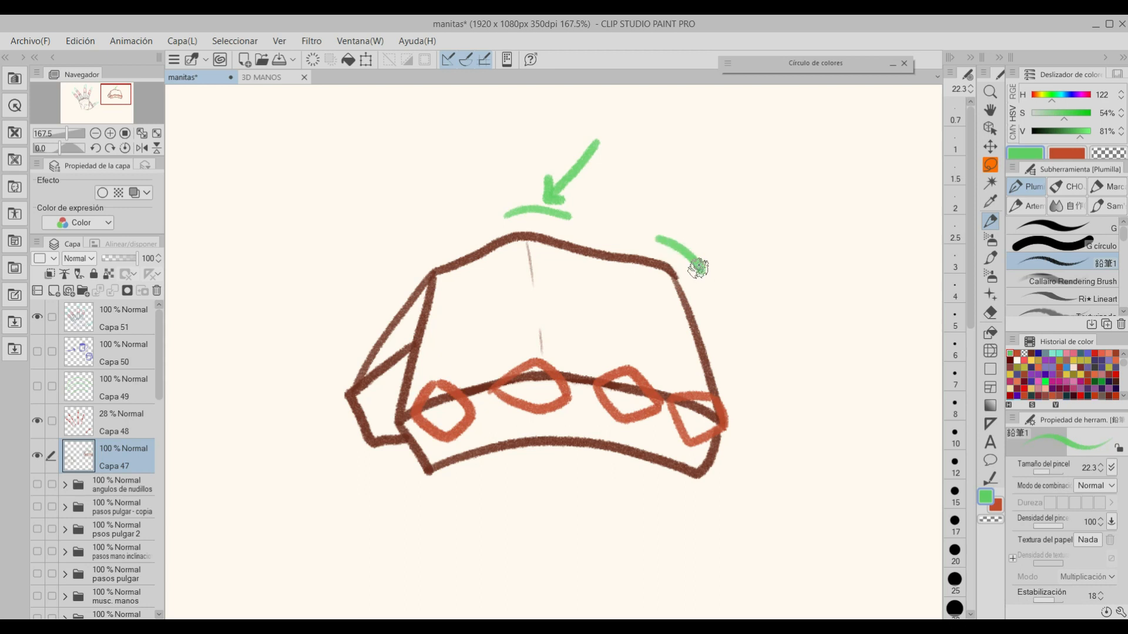
pyautogui.moveTo(409, 268); pyautogui.dragTo(443, 247)
pyautogui.moveTo(528, 244)
pyautogui.mouseDown()
pyautogui.moveTo(530, 345)
pyautogui.moveTo(557, 348)
pyautogui.moveTo(511, 356)
pyautogui.moveTo(563, 352)
pyautogui.mouseUp()
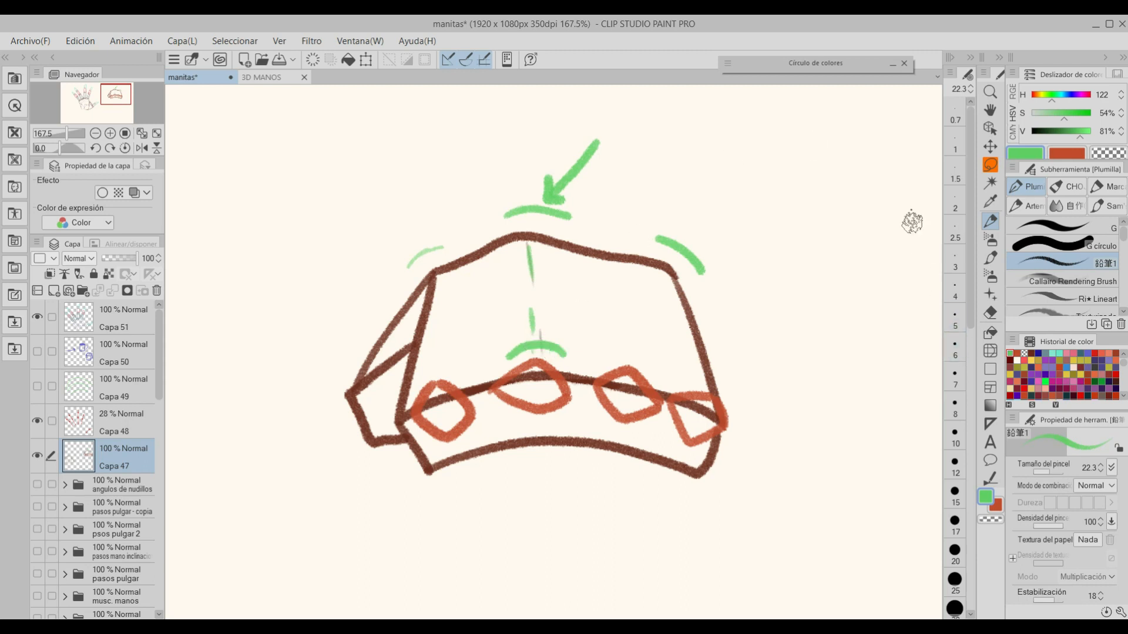
# Step: Undo the green marks on the palm block and restore the red knuckle diamonds
pyautogui.hotkey('ctrl', 'z')
pyautogui.hotkey('ctrl', 'z')
pyautogui.hotkey('ctrl', 'z')
pyautogui.hotkey('ctrl', 'z')
pyautogui.hotkey('ctrl', 'z')
pyautogui.hotkey('ctrl', 'z')
pyautogui.hotkey('ctrl', 'z')
pyautogui.hotkey('ctrl', 'z')
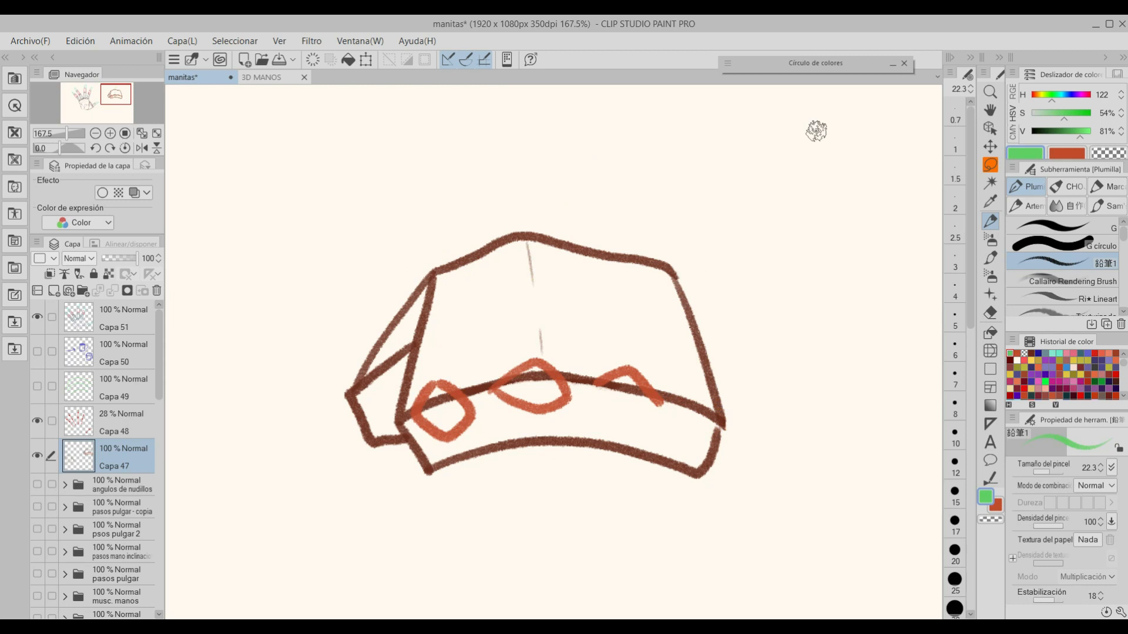
pyautogui.hotkey('ctrl', 'y')
pyautogui.hotkey('ctrl', 'y')
pyautogui.hotkey('ctrl', 'y')
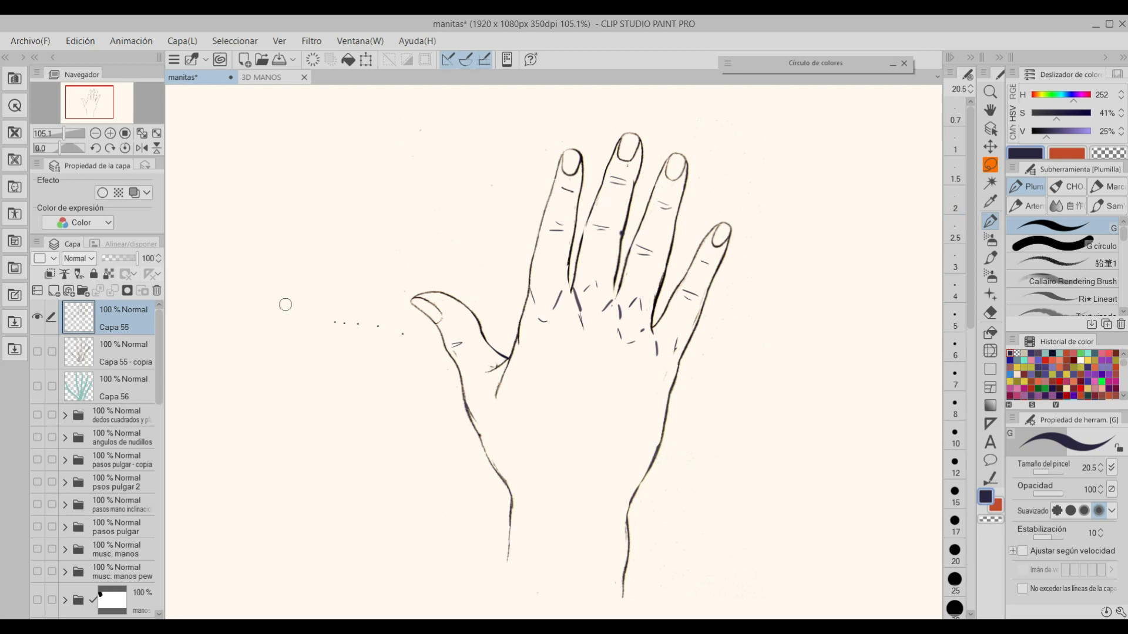
# Step: Show the tendon line art on the back of the hand and toggle the teal tendon colour layer on and off
pyautogui.click(36, 351)
pyautogui.click(37, 386)
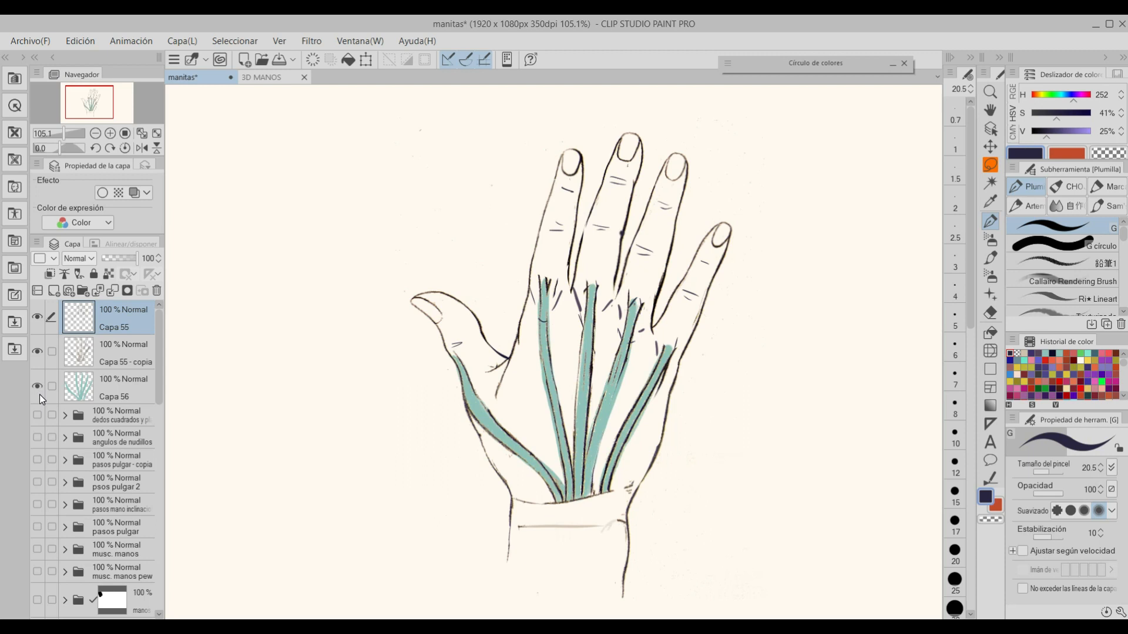
pyautogui.click(38, 387)
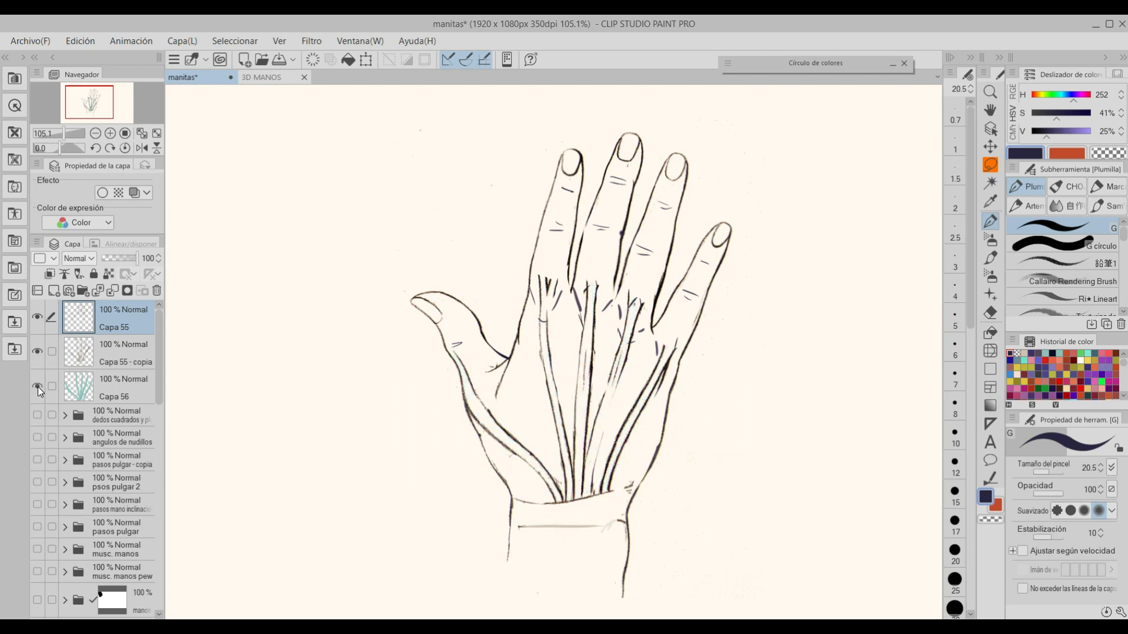
pyautogui.click(37, 387)
pyautogui.click(35, 389)
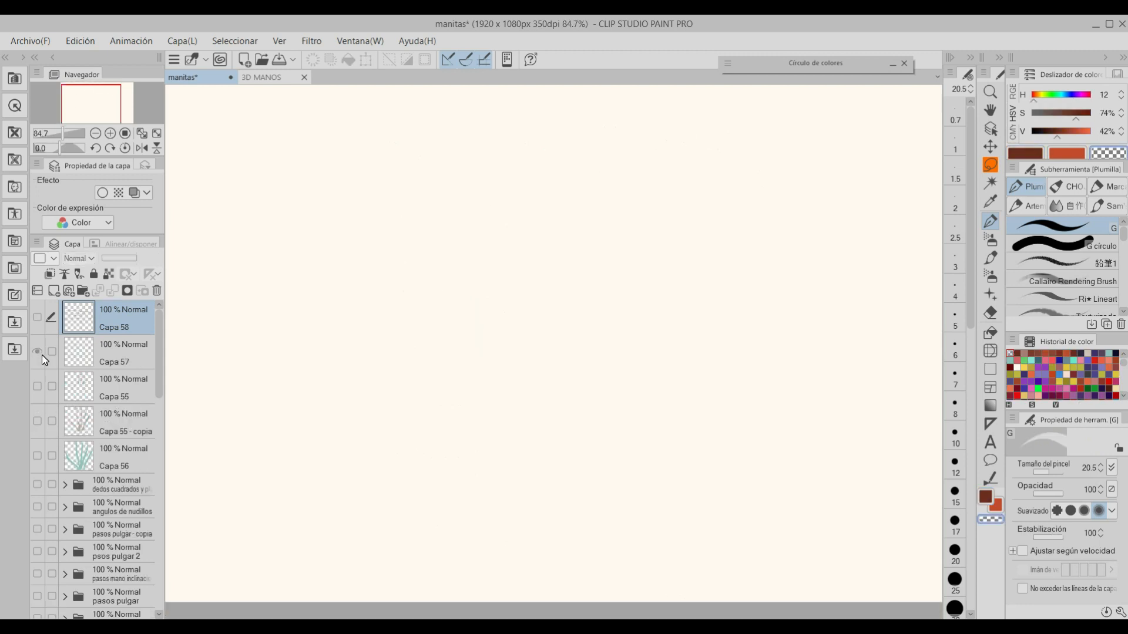
# Step: Show the green block layer and brown line art of the side-view hands, and hide the block layer
pyautogui.click(38, 352)
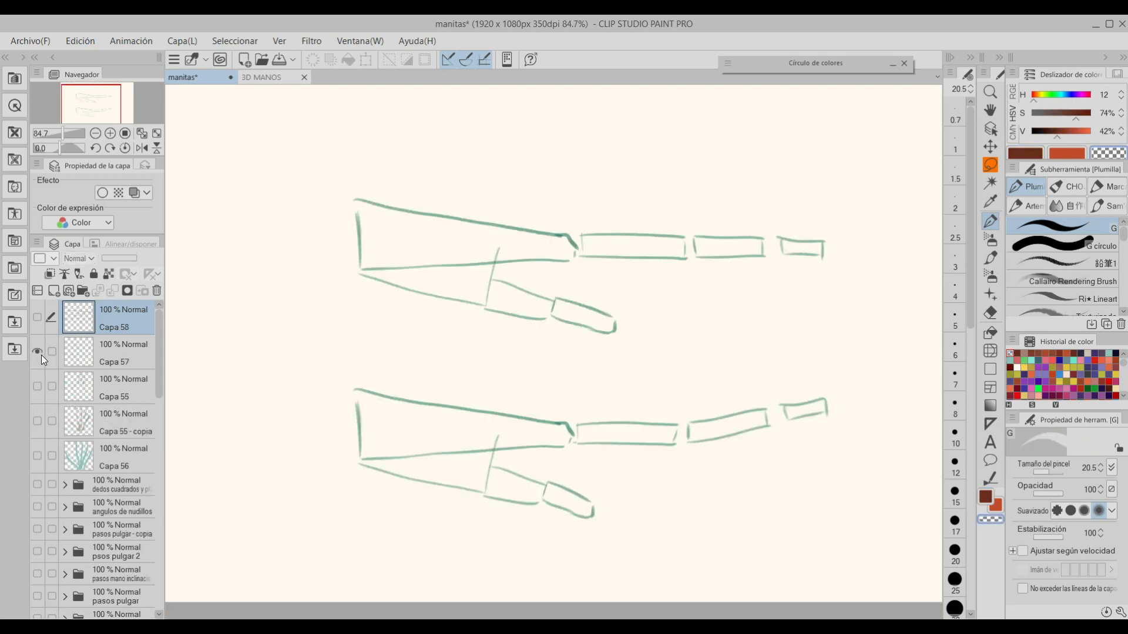
pyautogui.click(38, 318)
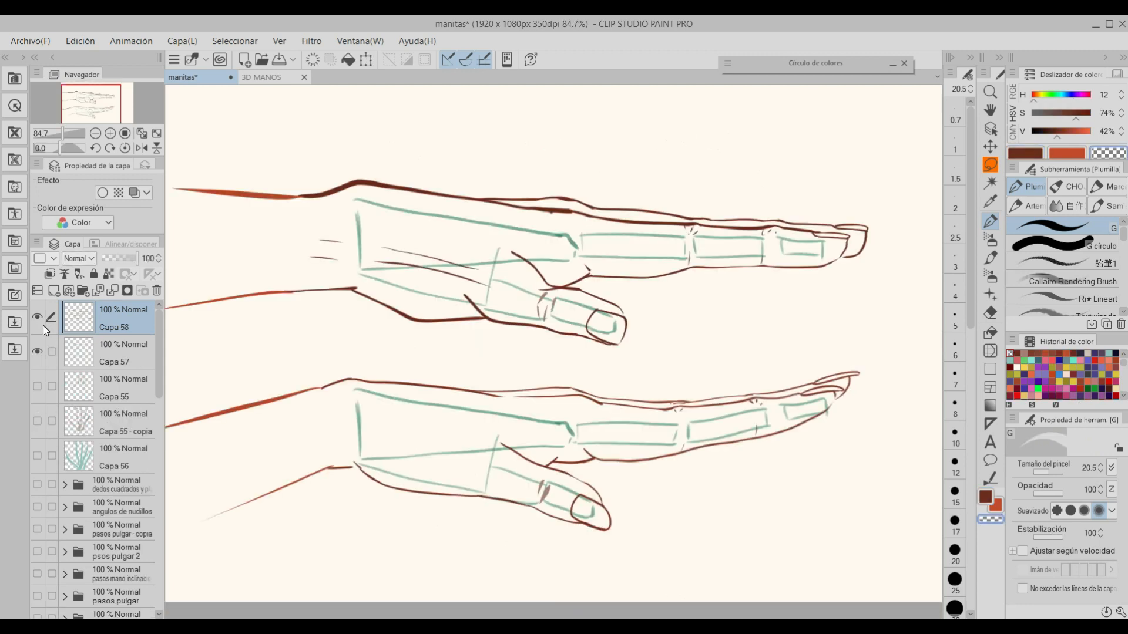
pyautogui.click(38, 351)
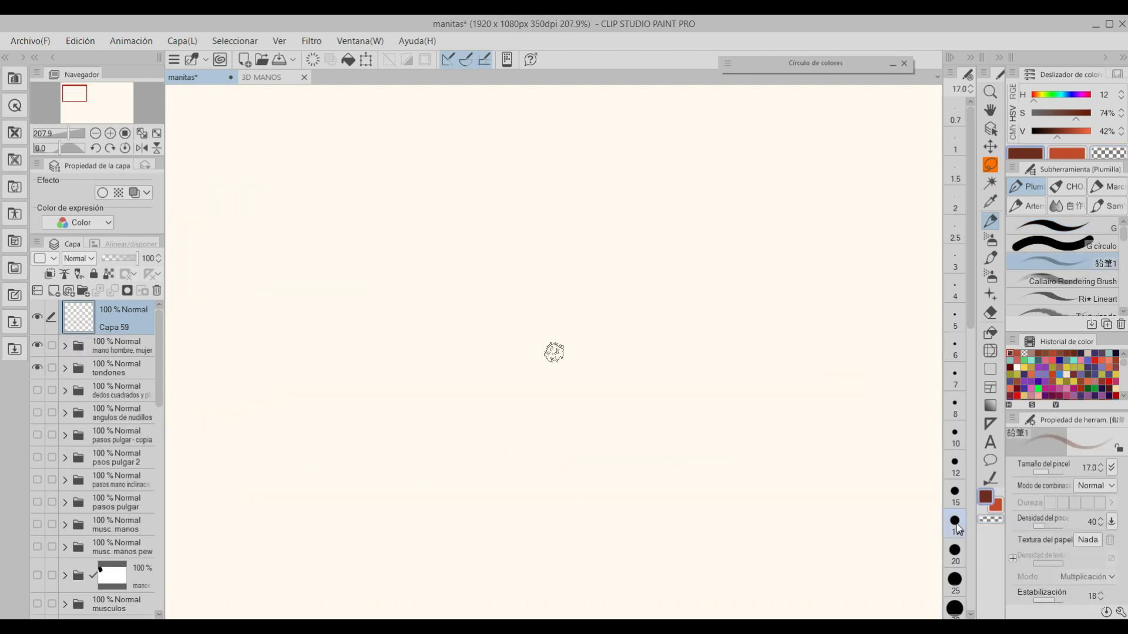
# Step: Sketch a brown palm block for a new hand pose, with the thumb base, guide lines and knuckle circles
pyautogui.moveTo(473, 202)
pyautogui.mouseDown()
pyautogui.moveTo(360, 345)
pyautogui.moveTo(529, 318)
pyautogui.mouseUp()
pyautogui.moveTo(511, 320)
pyautogui.mouseDown()
pyautogui.moveTo(351, 353)
pyautogui.moveTo(527, 314)
pyautogui.mouseUp()
pyautogui.moveTo(470, 203); pyautogui.dragTo(546, 208)
pyautogui.moveTo(499, 265); pyautogui.dragTo(543, 229)
pyautogui.moveTo(370, 353); pyautogui.dragTo(517, 347)
pyautogui.moveTo(411, 221); pyautogui.dragTo(432, 317)
pyautogui.moveTo(358, 294); pyautogui.dragTo(391, 291)
pyautogui.moveTo(470, 273); pyautogui.dragTo(499, 259)
# Step: Sketch jointed brown bone lines for the four fingers, three curled and one extended diagonally downward
pyautogui.moveTo(372, 367); pyautogui.dragTo(323, 346)
pyautogui.moveTo(323, 347); pyautogui.dragTo(250, 297)
pyautogui.moveTo(423, 363)
pyautogui.mouseDown()
pyautogui.moveTo(390, 400)
pyautogui.moveTo(335, 363)
pyautogui.mouseUp()
pyautogui.moveTo(334, 360); pyautogui.dragTo(291, 303)
pyautogui.moveTo(460, 359); pyautogui.dragTo(461, 436)
pyautogui.moveTo(459, 440)
pyautogui.mouseDown()
pyautogui.moveTo(406, 452)
pyautogui.moveTo(341, 415)
pyautogui.mouseUp()
pyautogui.moveTo(503, 354); pyautogui.dragTo(573, 464)
pyautogui.moveTo(572, 464); pyautogui.dragTo(601, 521)
# Step: Sketch the palm contour and thumb muscle volume in dark blue on a new layer over the palm block
pyautogui.click(1045, 369)
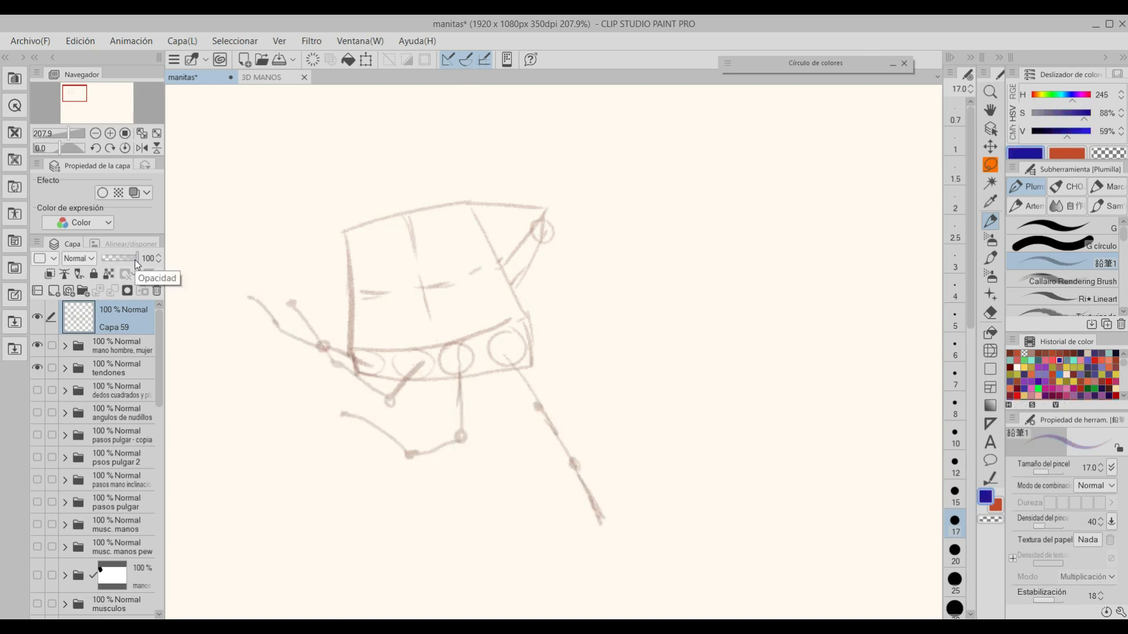
pyautogui.click(54, 290)
pyautogui.moveTo(414, 218)
pyautogui.mouseDown()
pyautogui.moveTo(493, 280)
pyautogui.moveTo(369, 341)
pyautogui.mouseUp()
pyautogui.moveTo(523, 203); pyautogui.dragTo(492, 271)
pyautogui.moveTo(411, 218); pyautogui.dragTo(547, 208)
pyautogui.moveTo(405, 213)
pyautogui.mouseDown()
pyautogui.moveTo(344, 320)
pyautogui.moveTo(524, 302)
pyautogui.mouseUp()
pyautogui.moveTo(538, 224); pyautogui.dragTo(529, 317)
# Step: Draw blue segment outlines around the bone lines of the extended finger and the three curled fingers
pyautogui.moveTo(482, 352); pyautogui.dragTo(605, 529)
pyautogui.moveTo(450, 395)
pyautogui.mouseDown()
pyautogui.moveTo(417, 456)
pyautogui.moveTo(350, 420)
pyautogui.mouseUp()
pyautogui.moveTo(387, 376)
pyautogui.mouseDown()
pyautogui.moveTo(433, 368)
pyautogui.moveTo(391, 401)
pyautogui.mouseUp()
pyautogui.moveTo(317, 367); pyautogui.dragTo(397, 412)
pyautogui.moveTo(287, 307); pyautogui.dragTo(319, 351)
pyautogui.moveTo(308, 303); pyautogui.dragTo(331, 354)
pyautogui.moveTo(247, 296); pyautogui.dragTo(279, 336)
pyautogui.moveTo(255, 293); pyautogui.dragTo(282, 330)
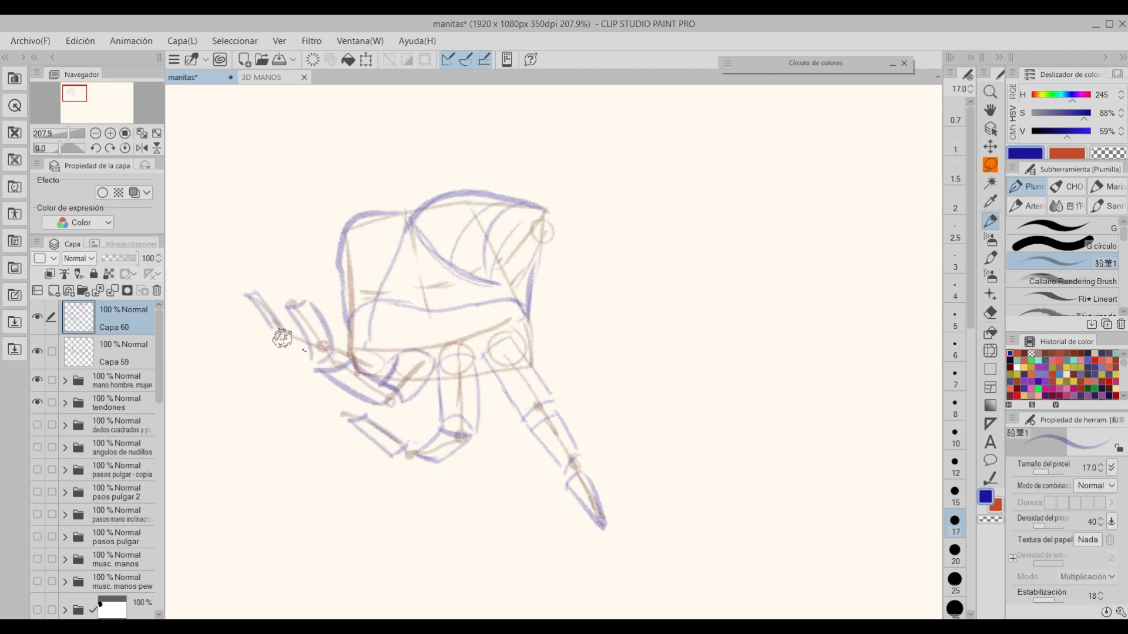
# Step: Create a new layer above the sketch and outline the palm and outstretched thumb in dark brown pencil
pyautogui.click(53, 291)
pyautogui.click(1081, 354)
pyautogui.click(1038, 600)
pyautogui.press('[')
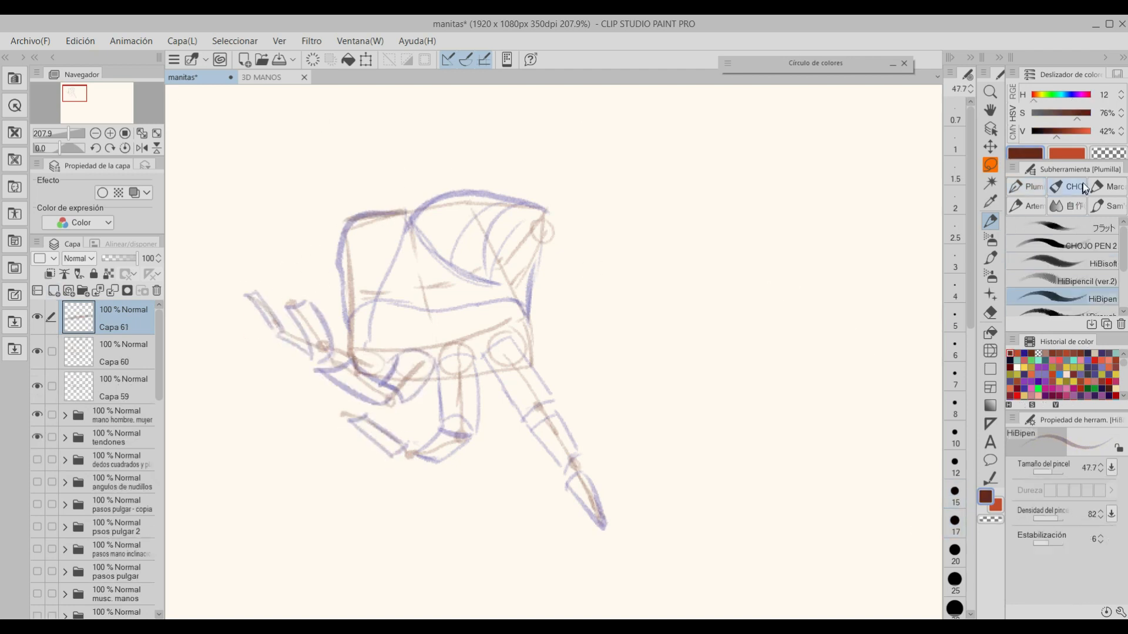
pyautogui.press('p')
pyautogui.moveTo(411, 207)
pyautogui.mouseDown()
pyautogui.moveTo(339, 338)
pyautogui.moveTo(549, 207)
pyautogui.moveTo(693, 264)
pyautogui.mouseUp()
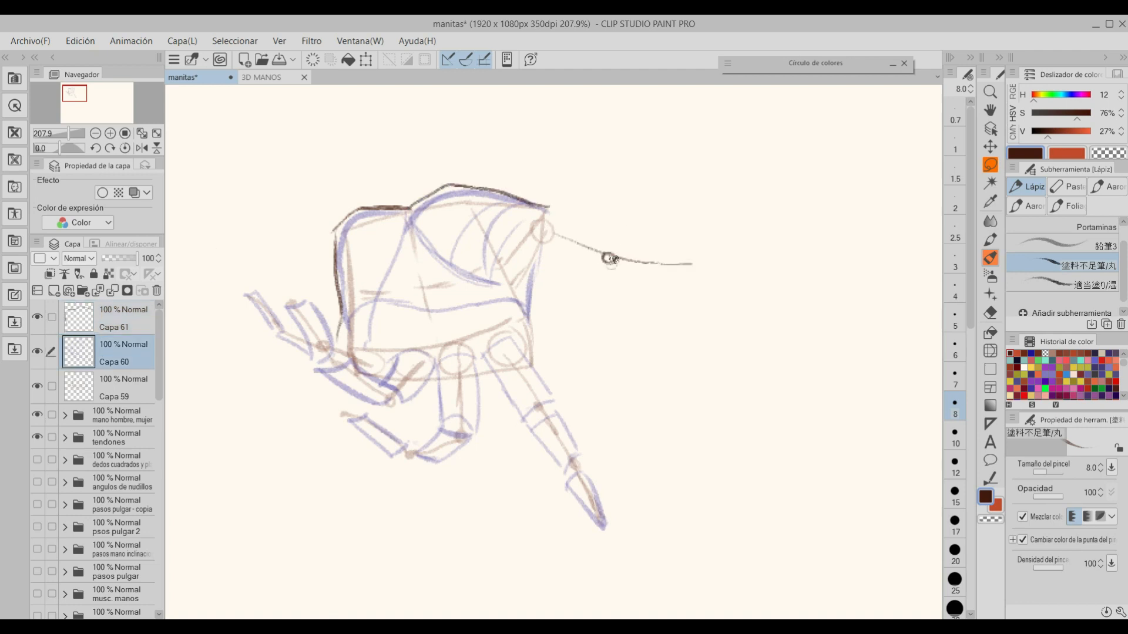
pyautogui.moveTo(522, 260); pyautogui.dragTo(688, 255)
pyautogui.moveTo(551, 267); pyautogui.dragTo(542, 365)
# Step: Outline the extended index finger and the three curled fingers in dark brown over the blue construction
pyautogui.moveTo(476, 385)
pyautogui.mouseDown()
pyautogui.moveTo(522, 425)
pyautogui.moveTo(593, 522)
pyautogui.mouseUp()
pyautogui.moveTo(541, 359); pyautogui.dragTo(599, 520)
pyautogui.moveTo(427, 381)
pyautogui.mouseDown()
pyautogui.moveTo(441, 420)
pyautogui.moveTo(394, 473)
pyautogui.mouseUp()
pyautogui.moveTo(322, 373); pyautogui.dragTo(370, 375)
pyautogui.moveTo(342, 389); pyautogui.dragTo(439, 383)
pyautogui.moveTo(249, 308)
pyautogui.mouseDown()
pyautogui.moveTo(339, 336)
pyautogui.moveTo(333, 382)
pyautogui.mouseUp()
# Step: Draw the palm and thumb creases, hide both sketch layers, and add the little finger's nail
pyautogui.keyDown('shift'); pyautogui.click(123, 388); pyautogui.keyUp('shift')
pyautogui.moveTo(352, 317); pyautogui.dragTo(458, 319)
pyautogui.moveTo(409, 211); pyautogui.dragTo(488, 289)
pyautogui.moveTo(37, 351); pyautogui.dragTo(37, 386)
pyautogui.moveTo(258, 321); pyautogui.dragTo(275, 334)
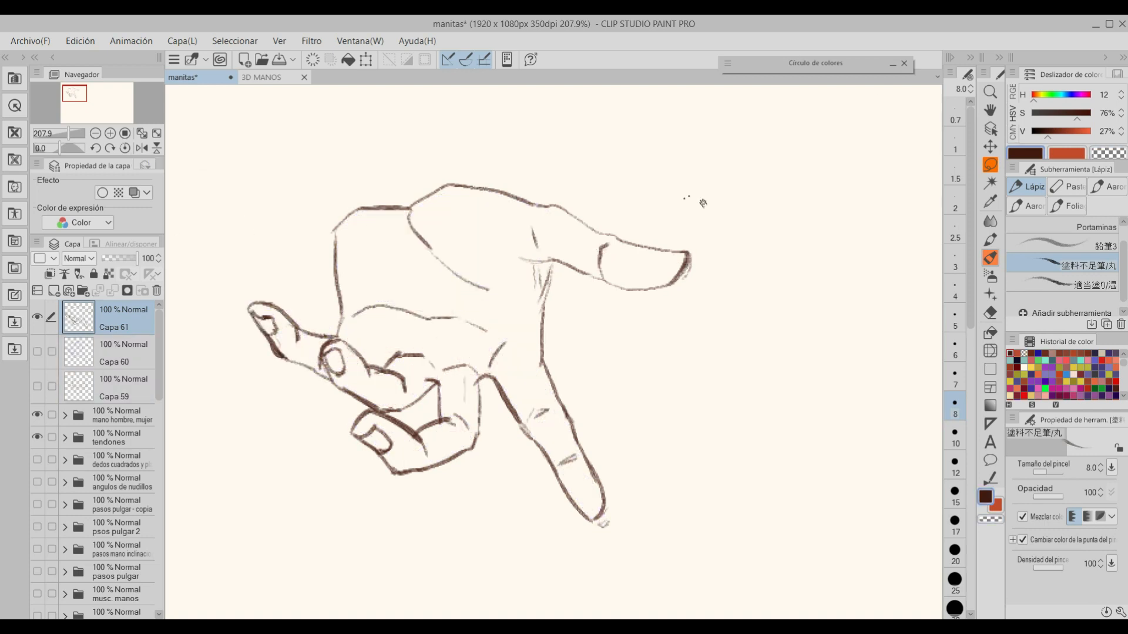
# Step: Show both sketch layers and sketch a new raised hand's palm block, knuckle circles and wrist lines on layer Capa 59
pyautogui.moveTo(38, 351); pyautogui.dragTo(38, 386)
pyautogui.click(124, 388)
pyautogui.moveTo(406, 440); pyautogui.dragTo(570, 296)
pyautogui.moveTo(484, 517); pyautogui.dragTo(623, 476)
pyautogui.moveTo(570, 295)
pyautogui.mouseDown()
pyautogui.moveTo(722, 158)
pyautogui.moveTo(649, 450)
pyautogui.mouseUp()
pyautogui.moveTo(406, 435); pyautogui.dragTo(470, 323)
pyautogui.moveTo(483, 534); pyautogui.dragTo(490, 604)
# Step: Sketch the finger direction lines from the knuckle circles on layer Capa 60
pyautogui.click(123, 352)
pyautogui.moveTo(617, 356); pyautogui.dragTo(710, 289)
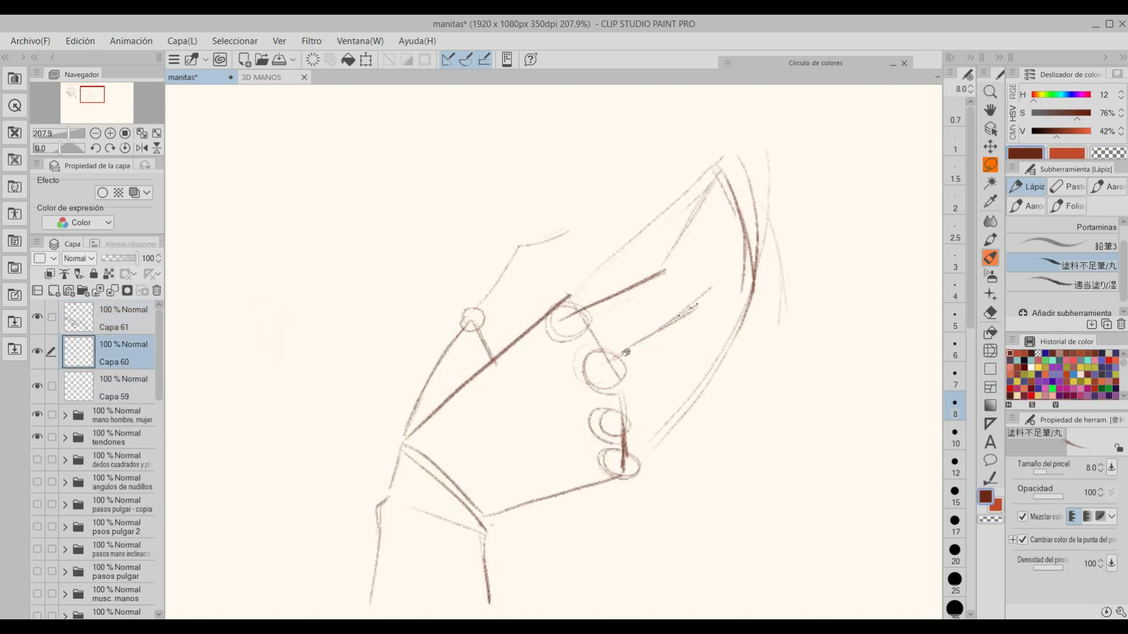
pyautogui.moveTo(626, 415); pyautogui.dragTo(698, 343)
# Step: Outline the thumb, the extended fingers and the lower palm edge of the raised hand on layer Capa 61
pyautogui.click(123, 318)
pyautogui.moveTo(395, 422); pyautogui.dragTo(460, 309)
pyautogui.moveTo(507, 239); pyautogui.dragTo(588, 206)
pyautogui.moveTo(559, 291)
pyautogui.mouseDown()
pyautogui.moveTo(658, 265)
pyautogui.moveTo(722, 158)
pyautogui.mouseUp()
pyautogui.moveTo(738, 162); pyautogui.dragTo(681, 280)
pyautogui.moveTo(703, 336); pyautogui.dragTo(589, 395)
pyautogui.moveTo(771, 207)
pyautogui.mouseDown()
pyautogui.moveTo(706, 333)
pyautogui.moveTo(689, 399)
pyautogui.mouseUp()
pyautogui.moveTo(642, 463); pyautogui.dragTo(594, 483)
pyautogui.moveTo(623, 436); pyautogui.dragTo(507, 484)
# Step: Draw the wrist contours, fingernails and tendon lines of the raised hand
pyautogui.moveTo(416, 389); pyautogui.dragTo(383, 566)
pyautogui.moveTo(383, 566); pyautogui.dragTo(484, 576)
pyautogui.moveTo(729, 140); pyautogui.dragTo(755, 130)
pyautogui.moveTo(742, 244); pyautogui.dragTo(709, 332)
pyautogui.moveTo(505, 500); pyautogui.dragTo(502, 579)
pyautogui.moveTo(687, 266); pyautogui.dragTo(602, 301)
pyautogui.moveTo(565, 295); pyautogui.dragTo(467, 422)
pyautogui.moveTo(573, 260)
pyautogui.mouseDown()
pyautogui.moveTo(645, 230)
pyautogui.moveTo(605, 242)
pyautogui.mouseUp()
# Step: Hide the two construction layers and refine the raised hand's tendon line and ring finger area
pyautogui.click(37, 351)
pyautogui.click(37, 386)
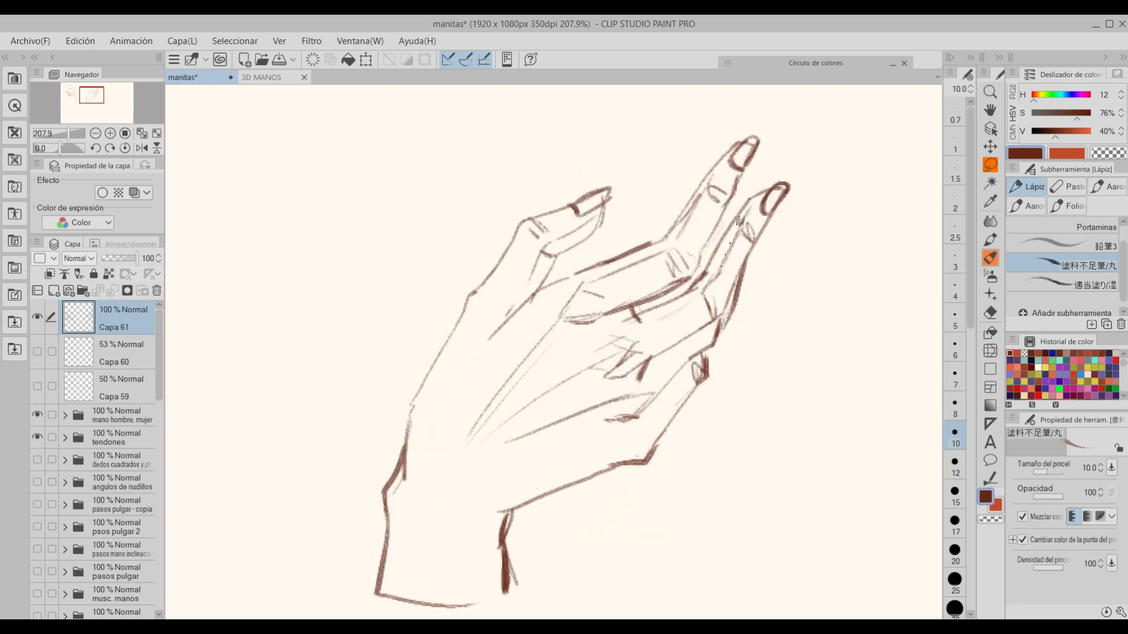
pyautogui.moveTo(493, 437); pyautogui.dragTo(634, 377)
pyautogui.click(991, 352)
pyautogui.moveTo(702, 353); pyautogui.dragTo(681, 347)
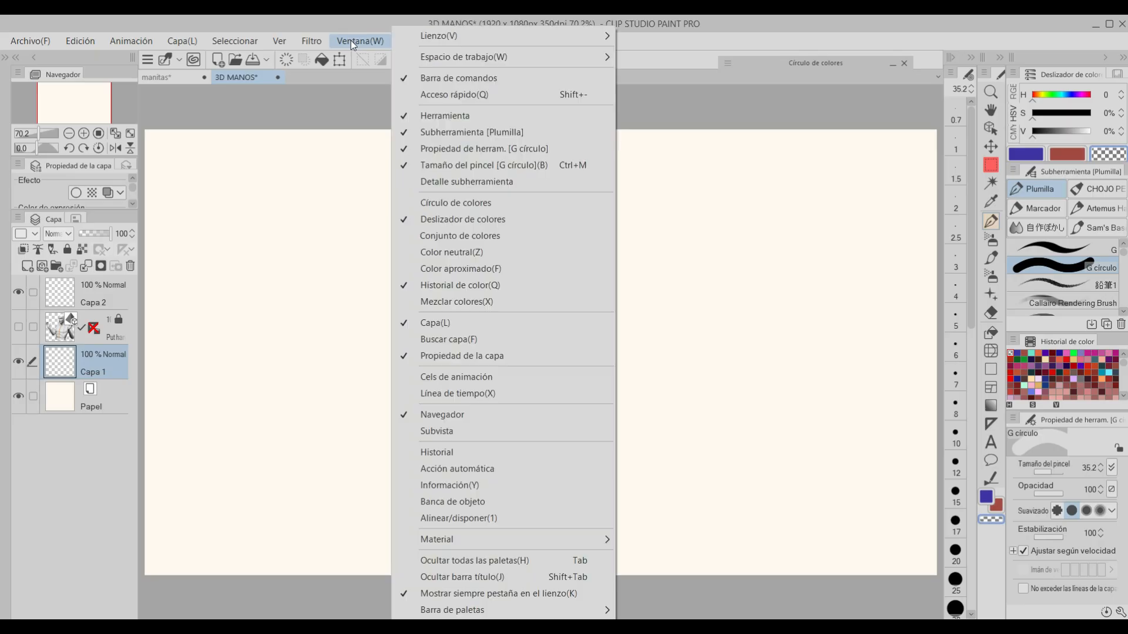
# Step: Open the Pose materials in the 3D MANOS document and show the Hand pose category
pyautogui.click(353, 43)
pyautogui.click(356, 42)
pyautogui.moveTo(604, 538)
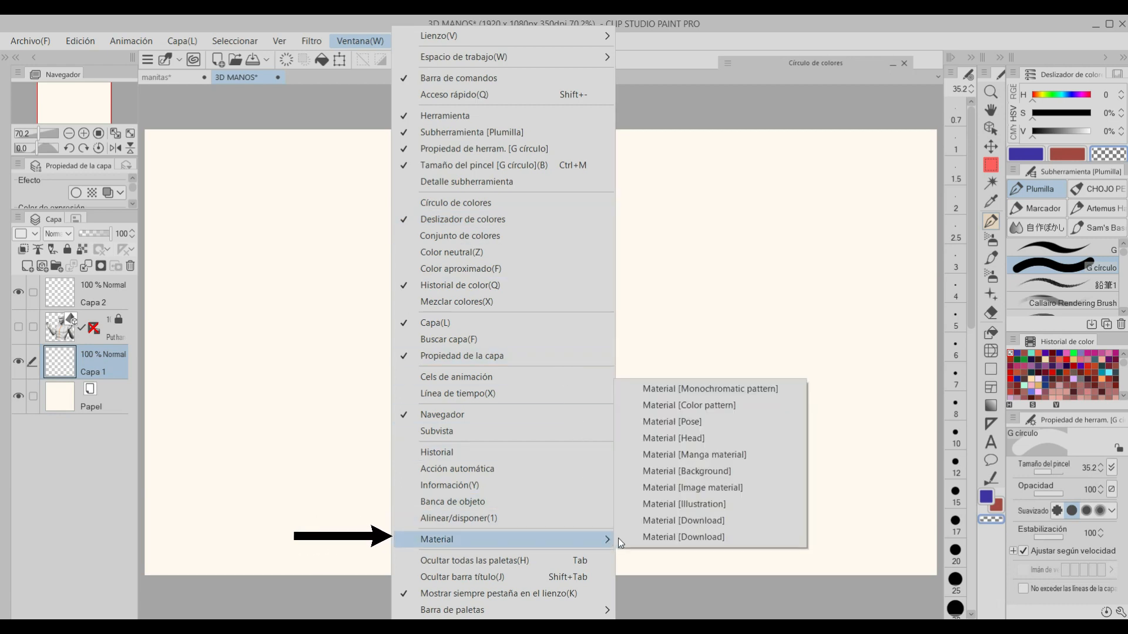
pyautogui.click(723, 420)
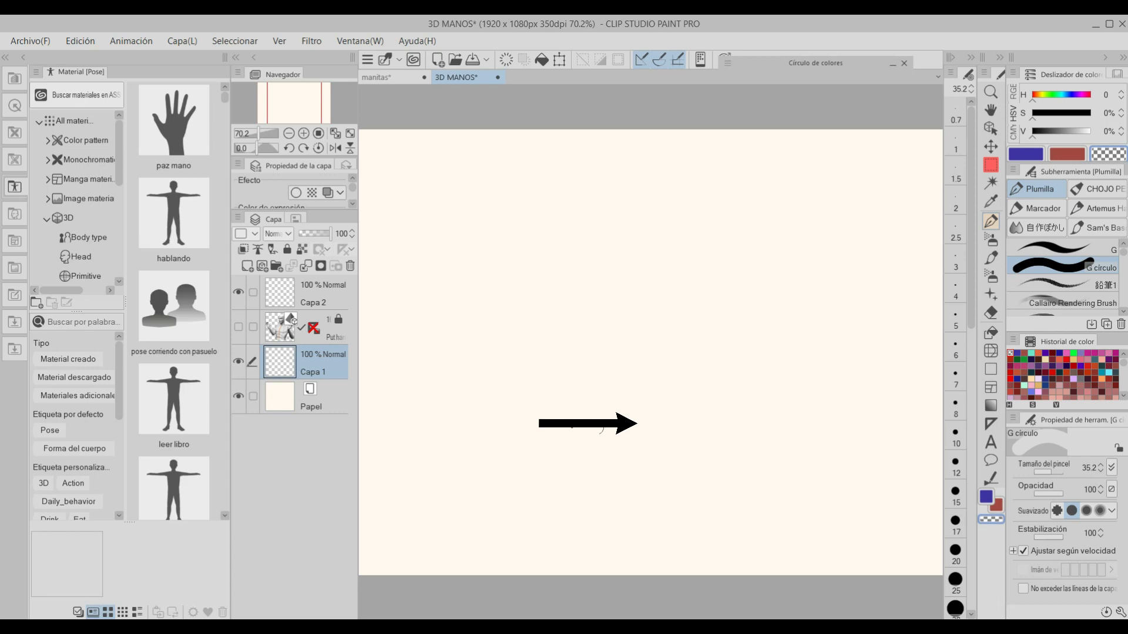
pyautogui.moveTo(116, 171); pyautogui.dragTo(115, 224)
pyautogui.click(93, 216)
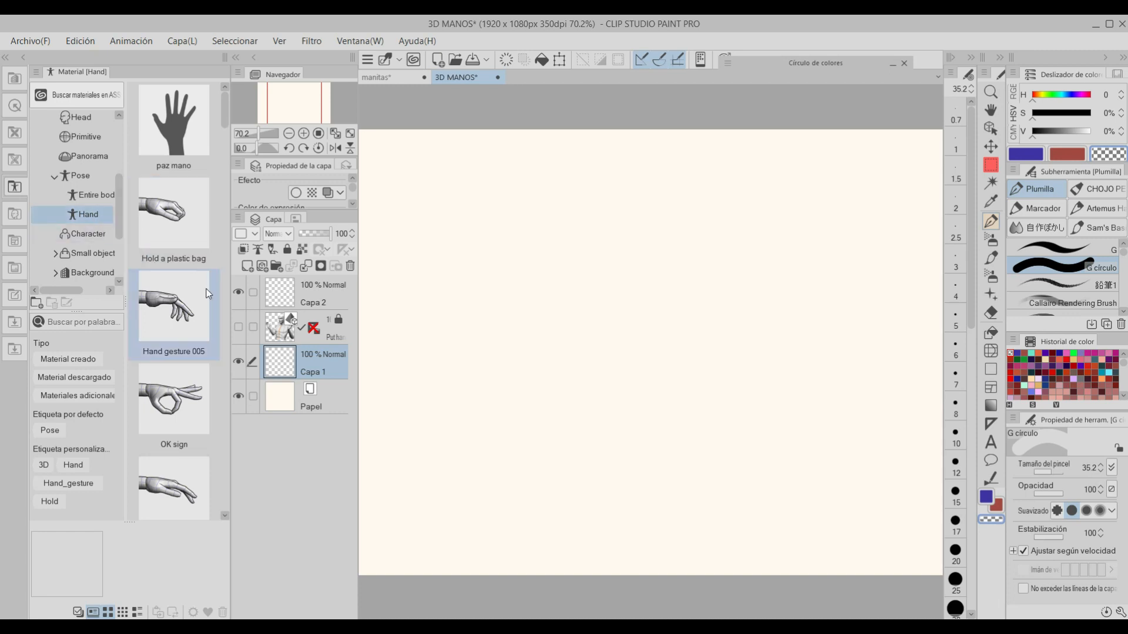
# Step: Apply the Peace sign hand pose, followed by the Close fingers pose, to the 3D figure's outstretched hand
pyautogui.scroll(-3, 218, 149)
pyautogui.moveTo(230, 140); pyautogui.dragTo(230, 189)
pyautogui.moveTo(171, 226); pyautogui.dragTo(642, 329)
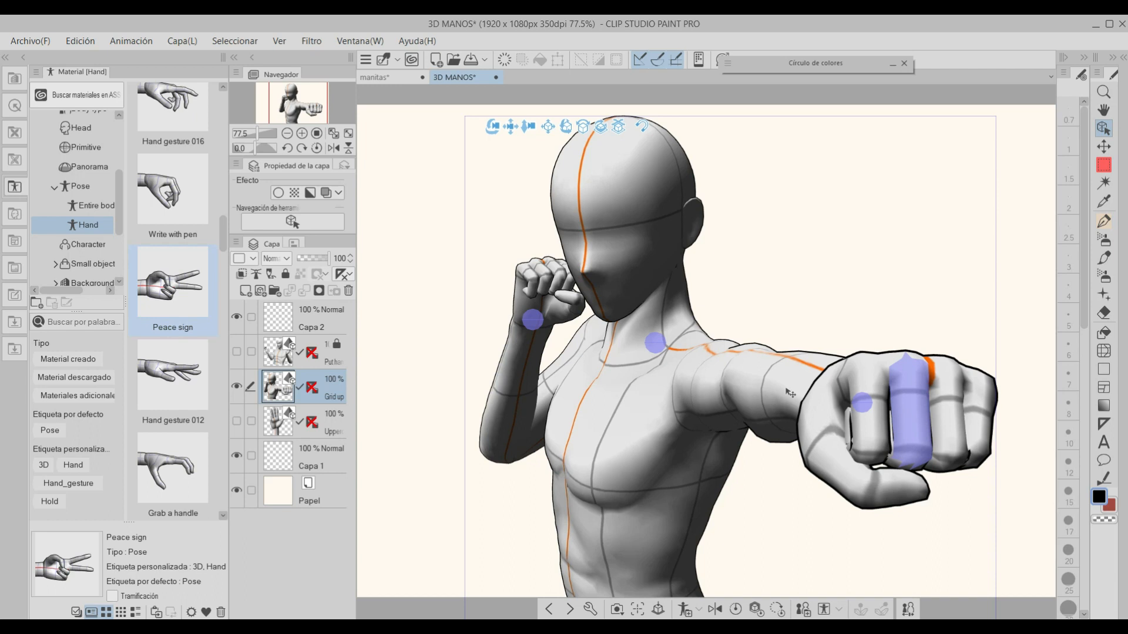
pyautogui.click(910, 438)
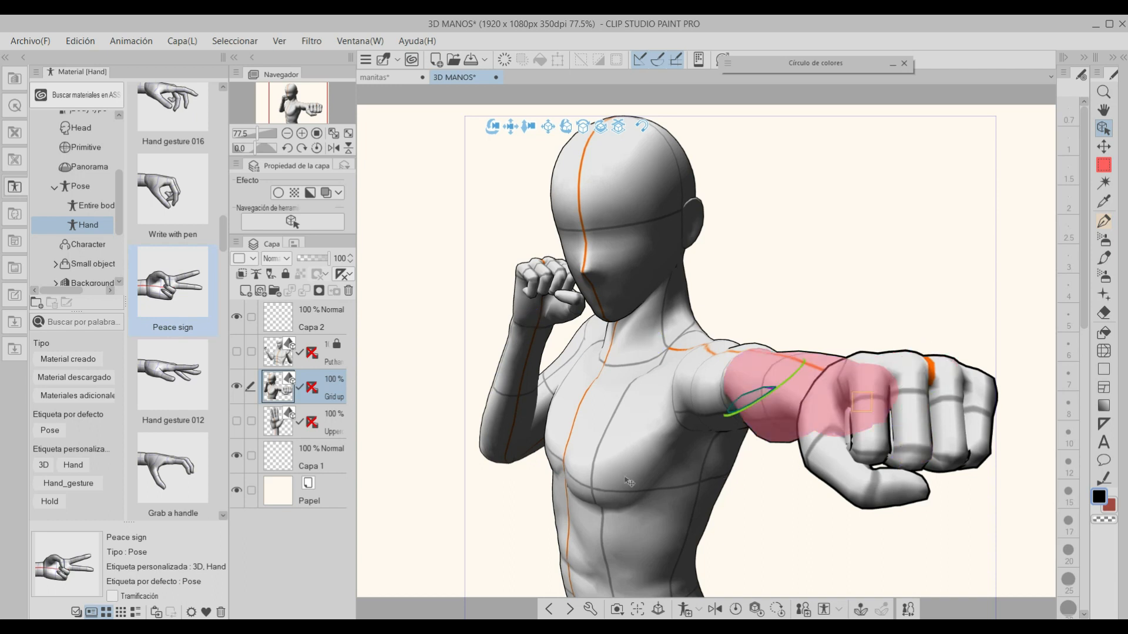
pyautogui.moveTo(225, 291); pyautogui.dragTo(905, 470)
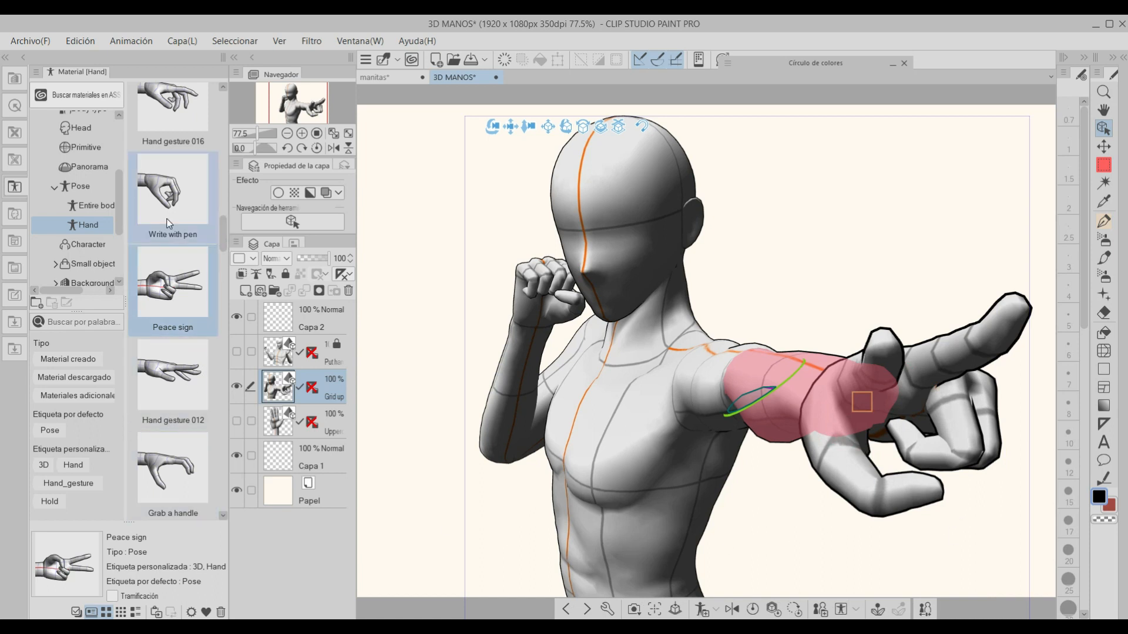
pyautogui.scroll(-4, 170, 247)
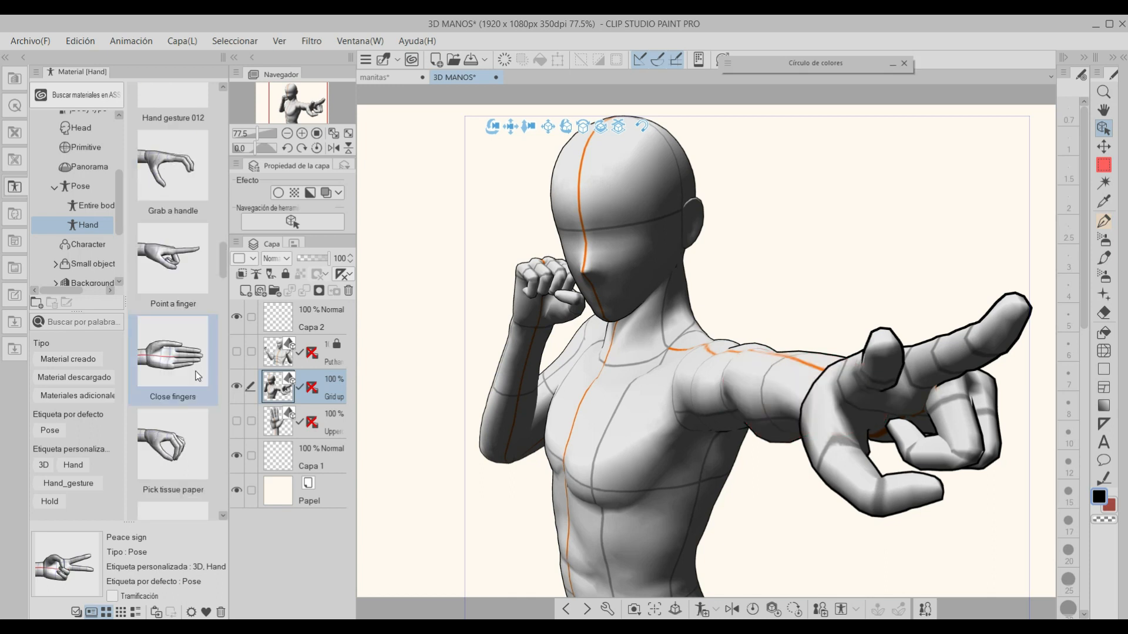
pyautogui.moveTo(187, 368); pyautogui.dragTo(695, 405)
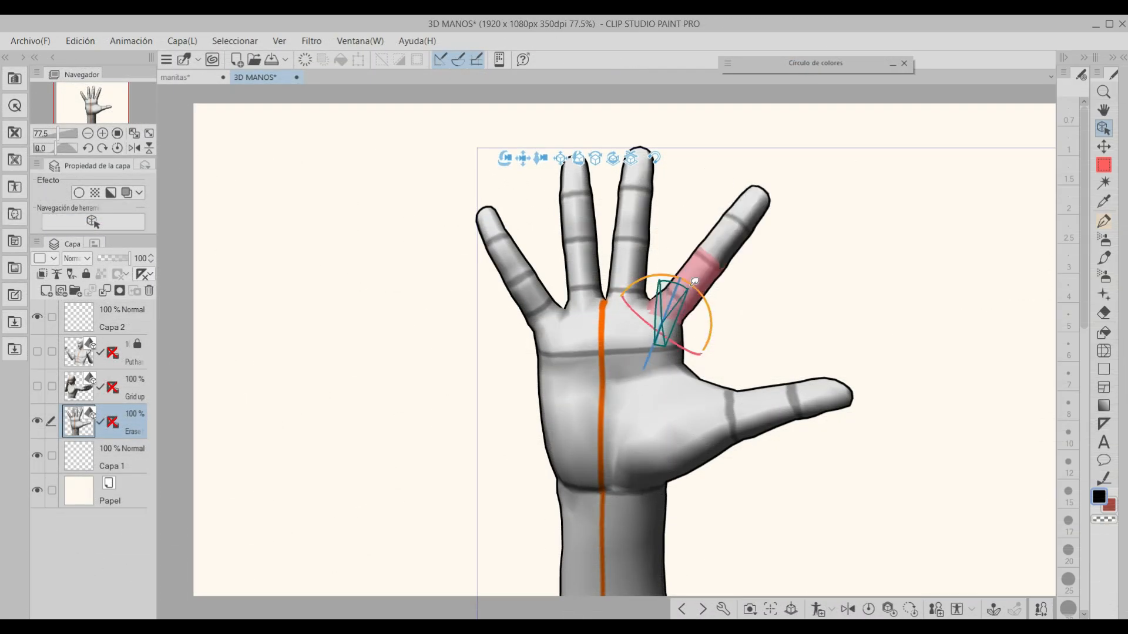
# Step: Select the thumb joint segments of the open 3D hand and rotate the thumb tip
pyautogui.click(772, 408)
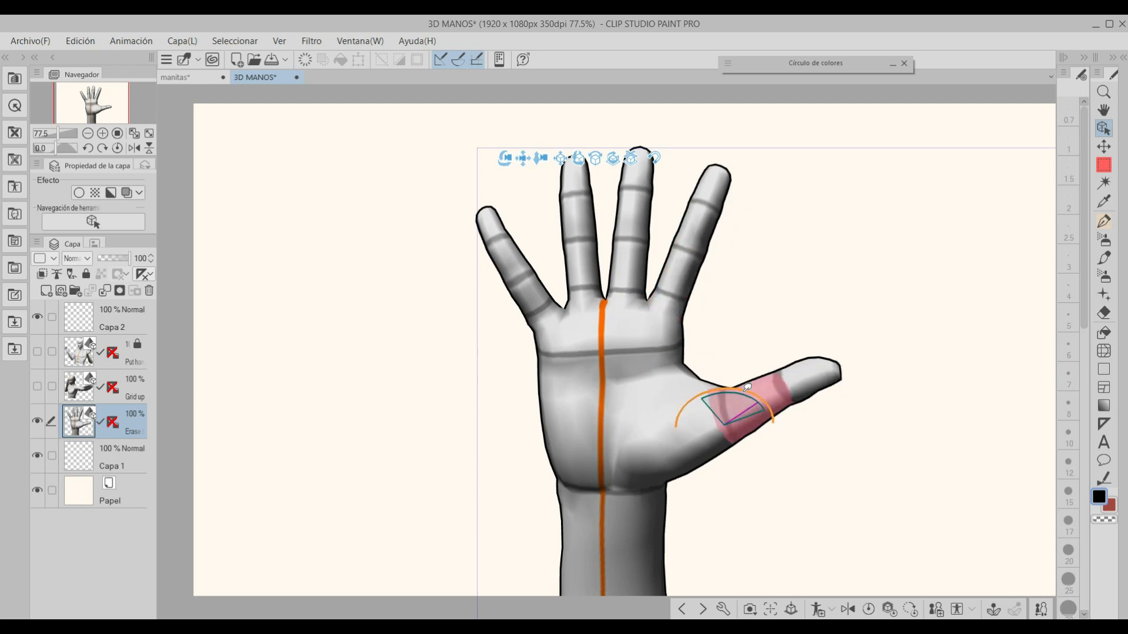
pyautogui.click(812, 373)
pyautogui.moveTo(812, 373); pyautogui.dragTo(785, 343)
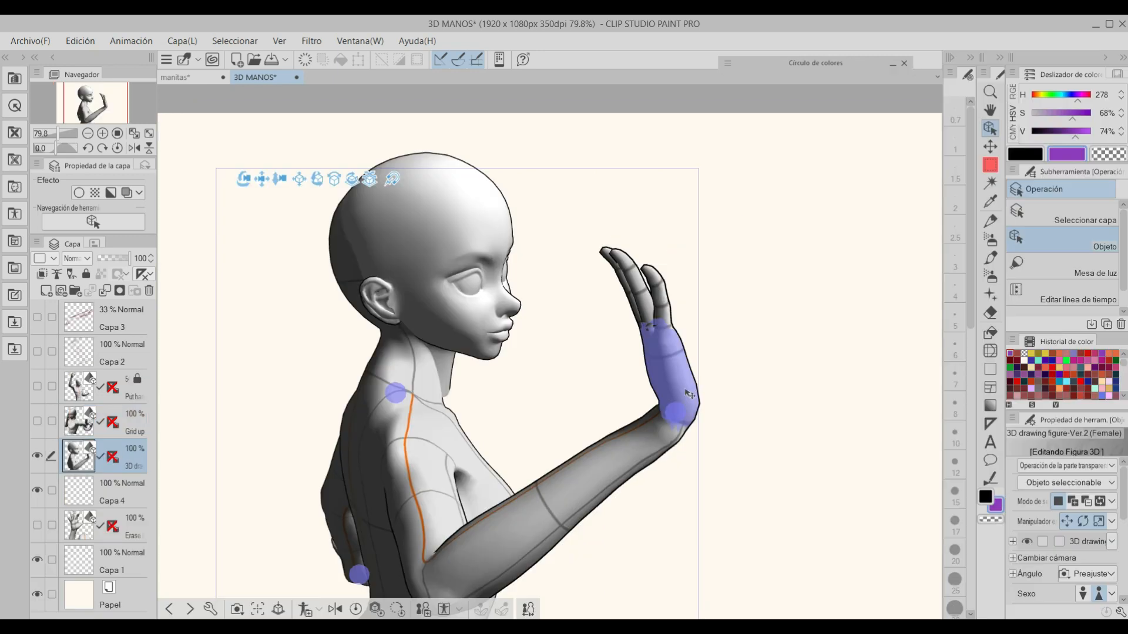
# Step: Try bending the female 3D figure's raised hand downward at the wrist
pyautogui.click(691, 395)
pyautogui.moveTo(738, 413); pyautogui.dragTo(604, 504)
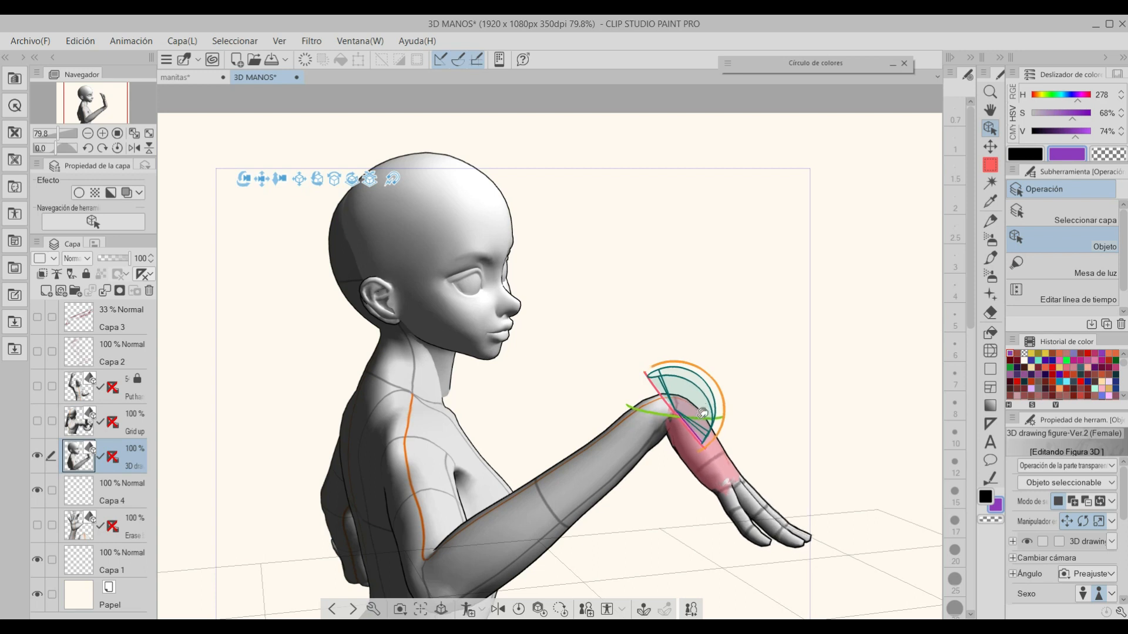
pyautogui.hotkey('ctrl', 'z')
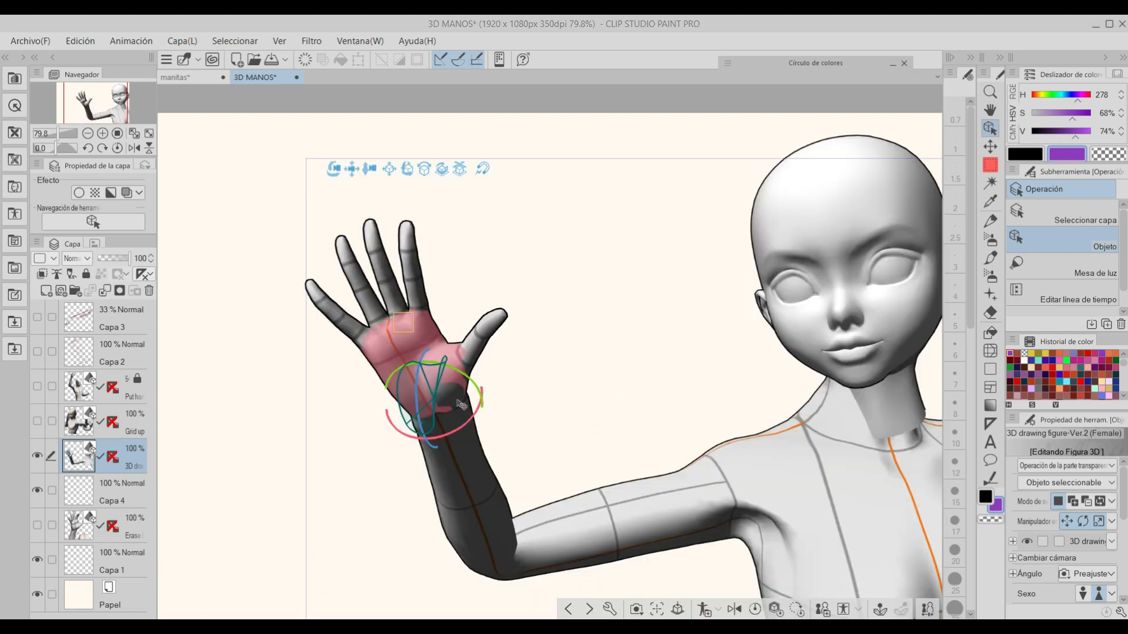
# Step: Rotate the female figure's raised palm at the wrist and fold its thumb inward
pyautogui.moveTo(477, 379); pyautogui.dragTo(378, 156)
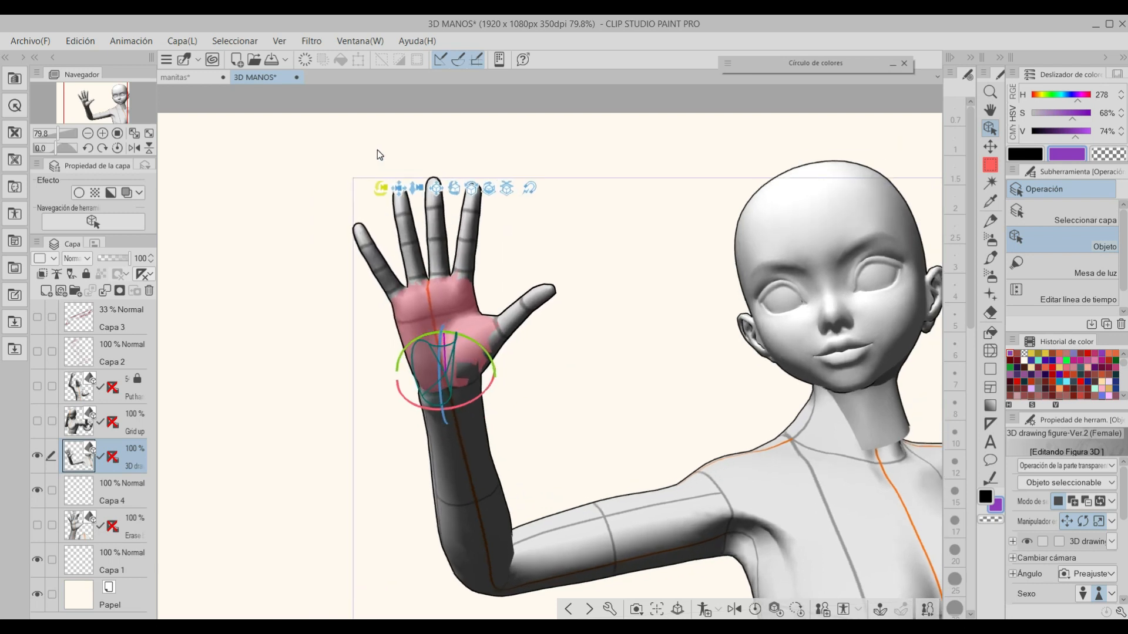
pyautogui.moveTo(504, 383); pyautogui.dragTo(517, 253)
pyautogui.click(519, 320)
# Step: Bend the index finger of the raised hand joint by joint toward the thumb
pyautogui.click(474, 251)
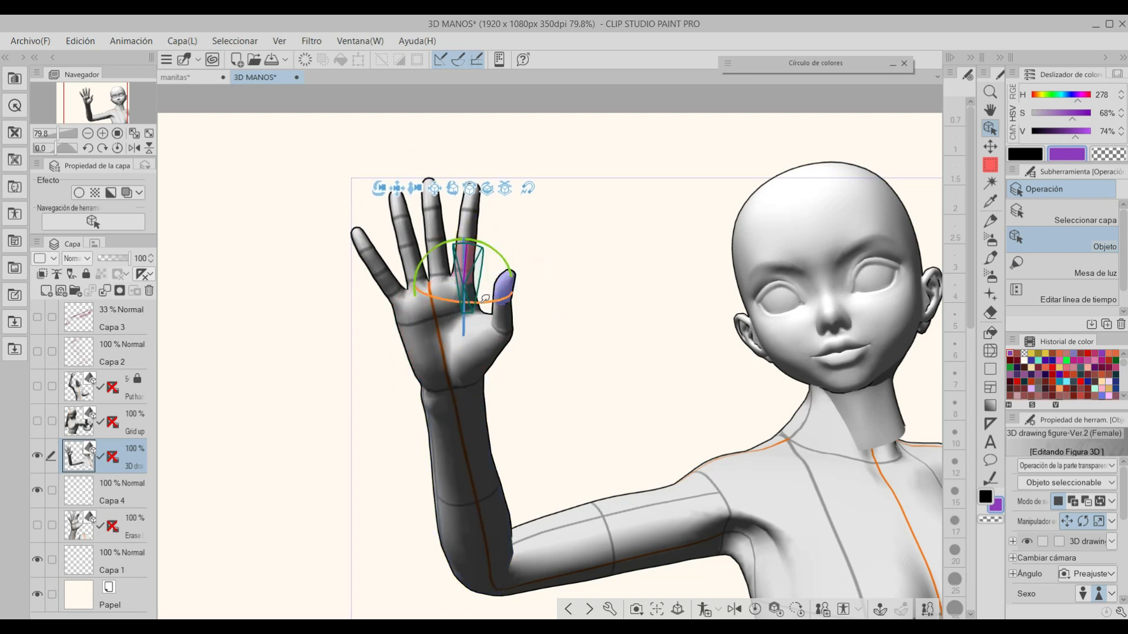
pyautogui.moveTo(464, 302); pyautogui.dragTo(463, 370)
pyautogui.moveTo(379, 188); pyautogui.dragTo(693, 282)
pyautogui.moveTo(742, 321); pyautogui.dragTo(739, 381)
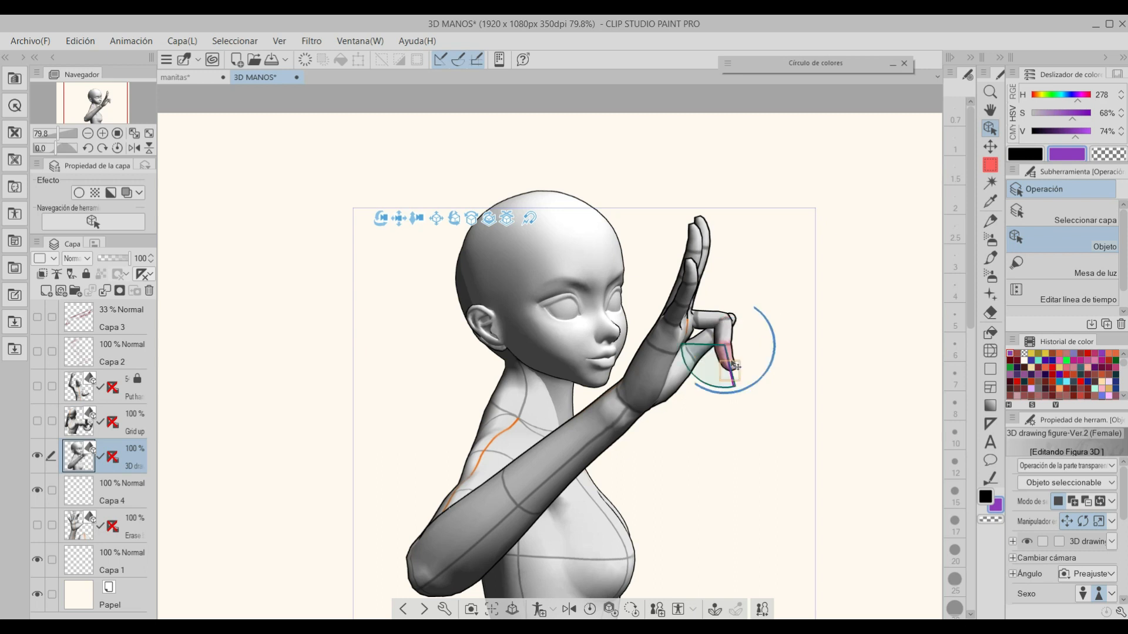
pyautogui.moveTo(774, 330); pyautogui.dragTo(729, 329)
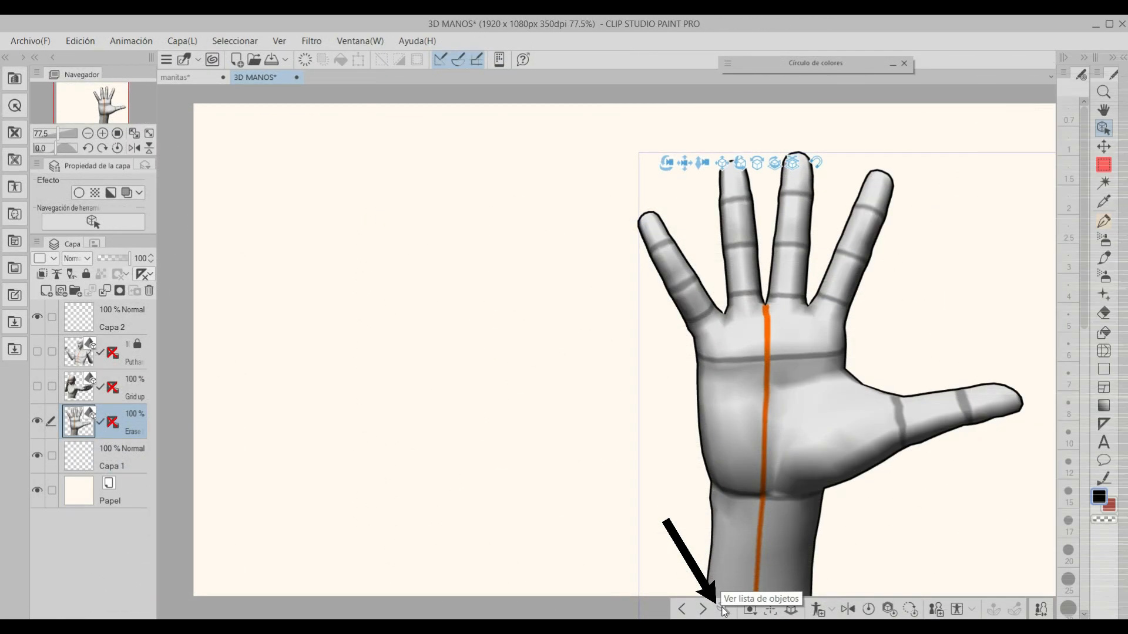
# Step: Open the Pose settings of the Erase blackboard hand model and test the thumb joint's rotation with the angle limit enabled
pyautogui.click(723, 609)
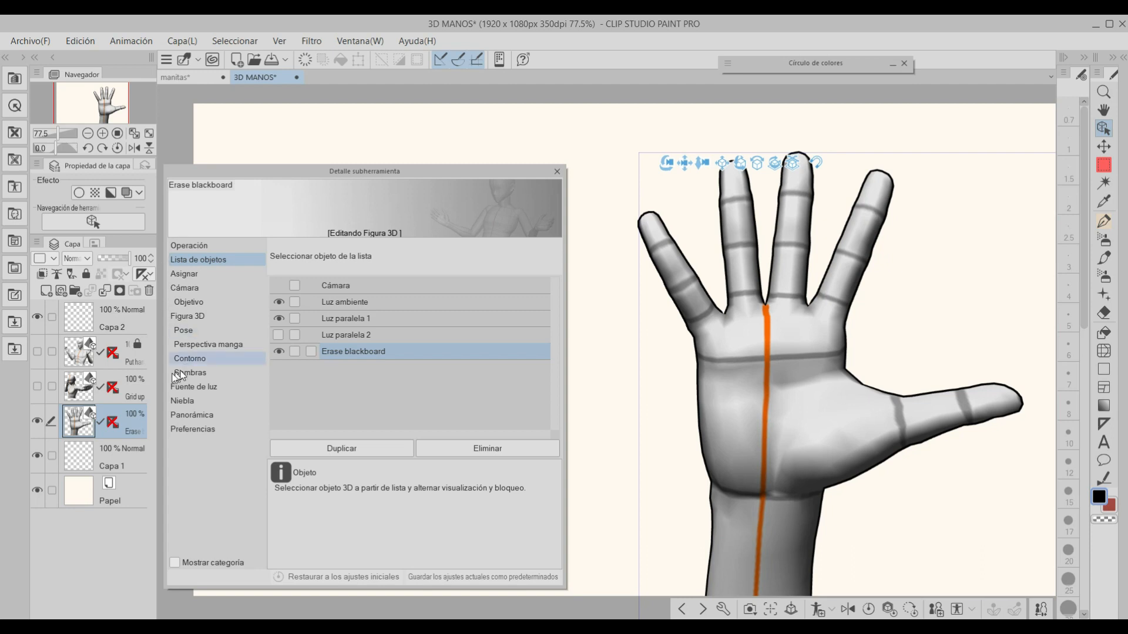
pyautogui.click(190, 332)
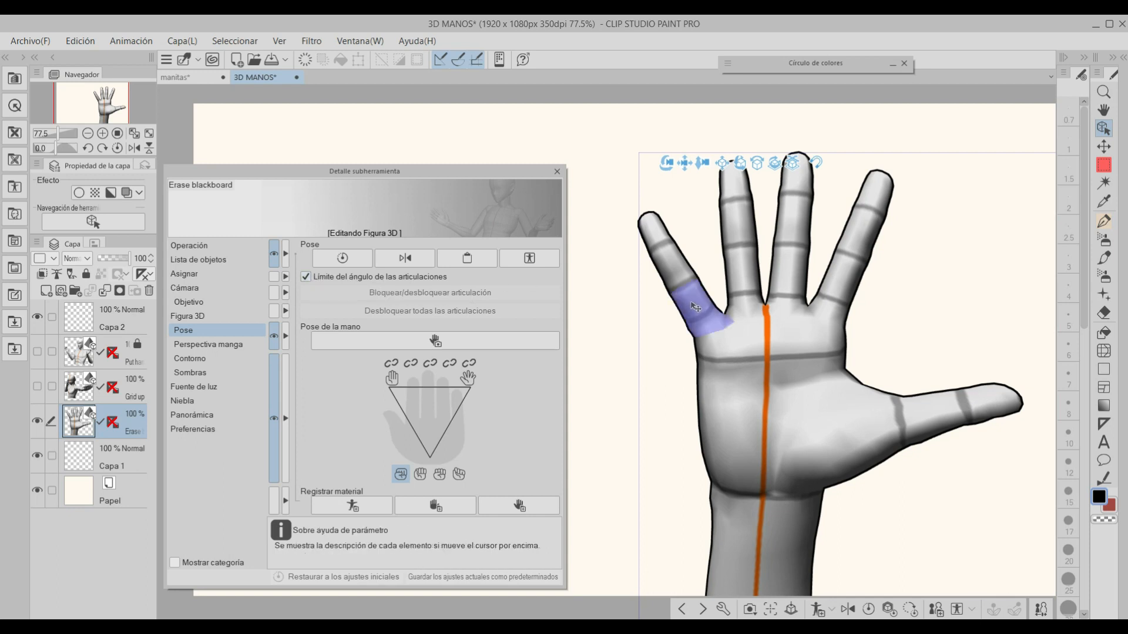
pyautogui.click(937, 419)
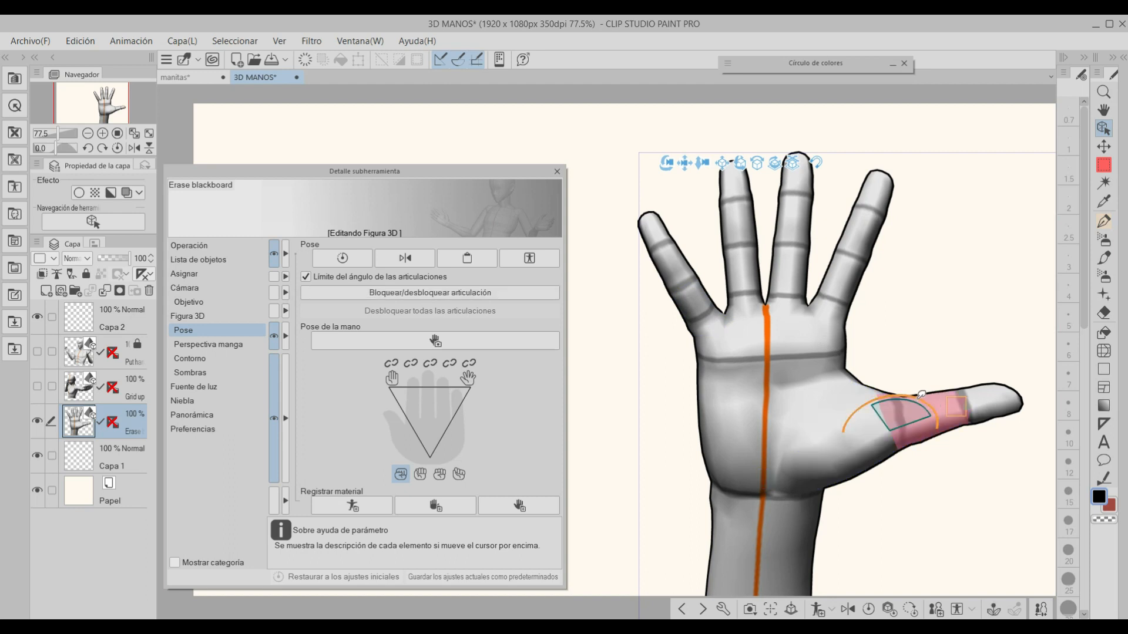
pyautogui.moveTo(938, 408)
pyautogui.mouseDown()
pyautogui.moveTo(883, 398)
pyautogui.moveTo(934, 408)
pyautogui.moveTo(949, 426)
pyautogui.mouseUp()
# Step: Try rotating the thumb joint freely with the joint angle limit disabled
pyautogui.click(306, 276)
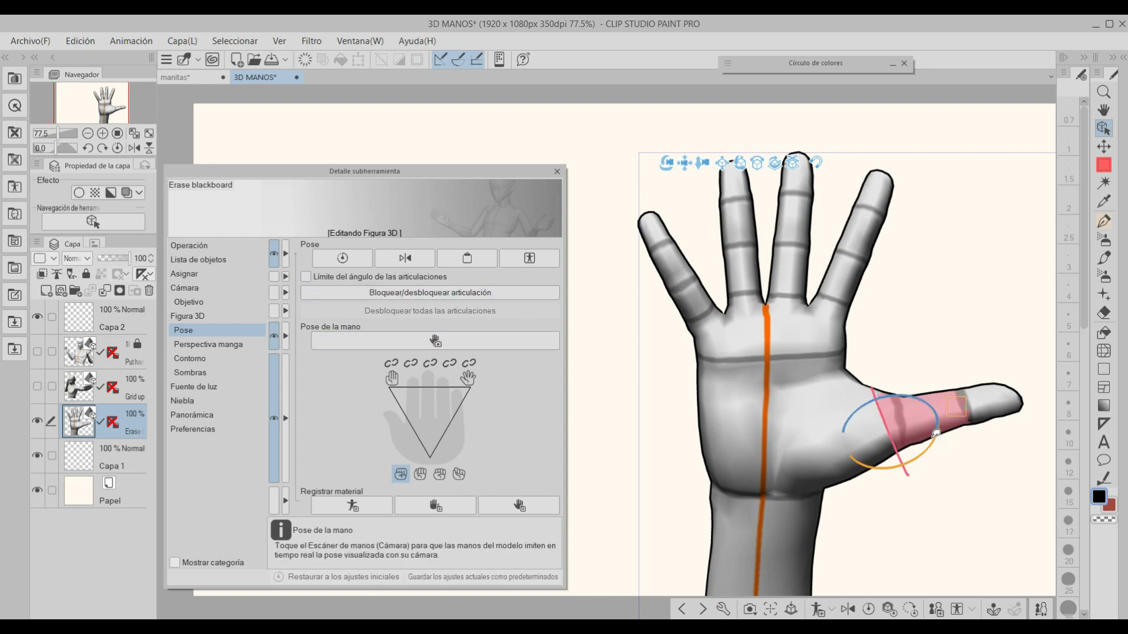
pyautogui.moveTo(913, 461); pyautogui.dragTo(918, 417)
pyautogui.moveTo(885, 383); pyautogui.dragTo(809, 364)
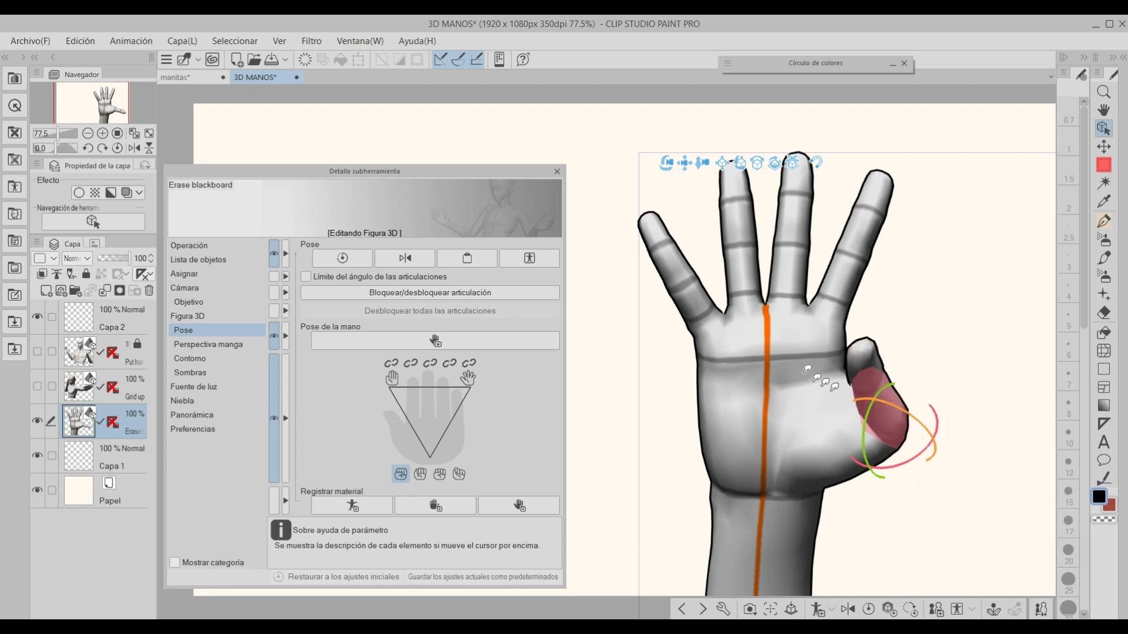
pyautogui.click(305, 276)
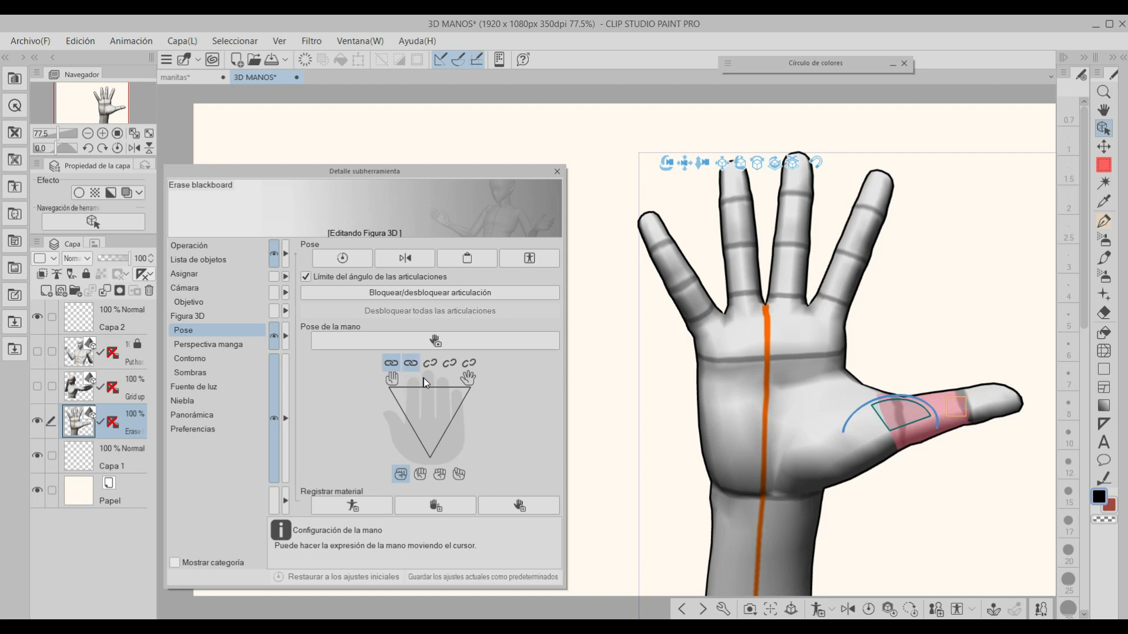
# Step: Try the different finger curl types on the 3D hand with selected fingers locked, ending on the third type
pyautogui.click(420, 477)
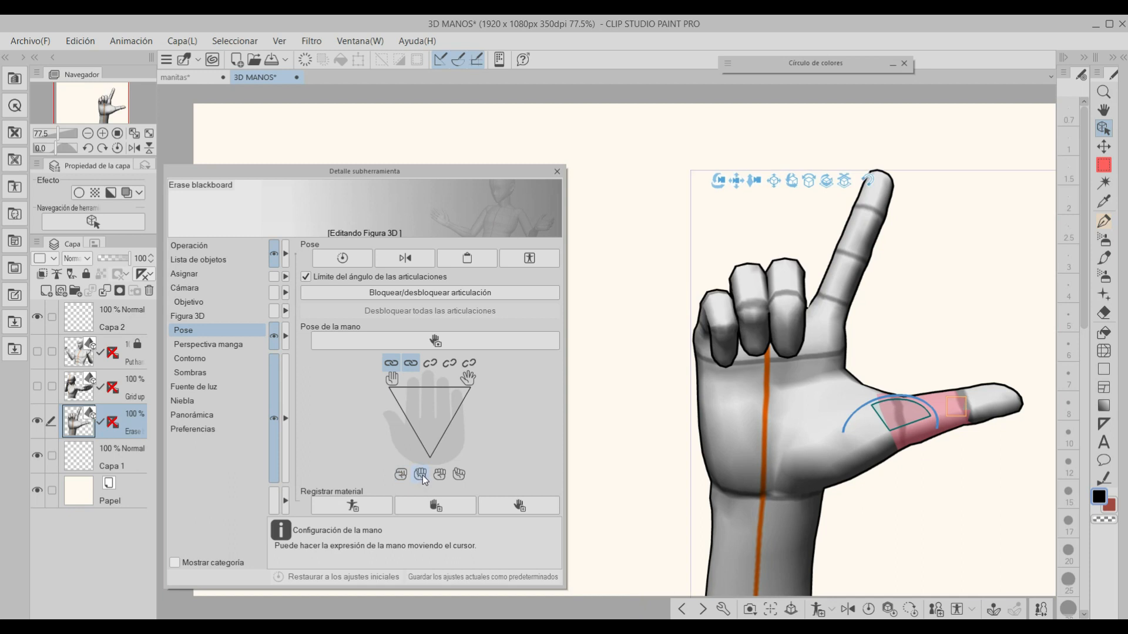
pyautogui.click(457, 474)
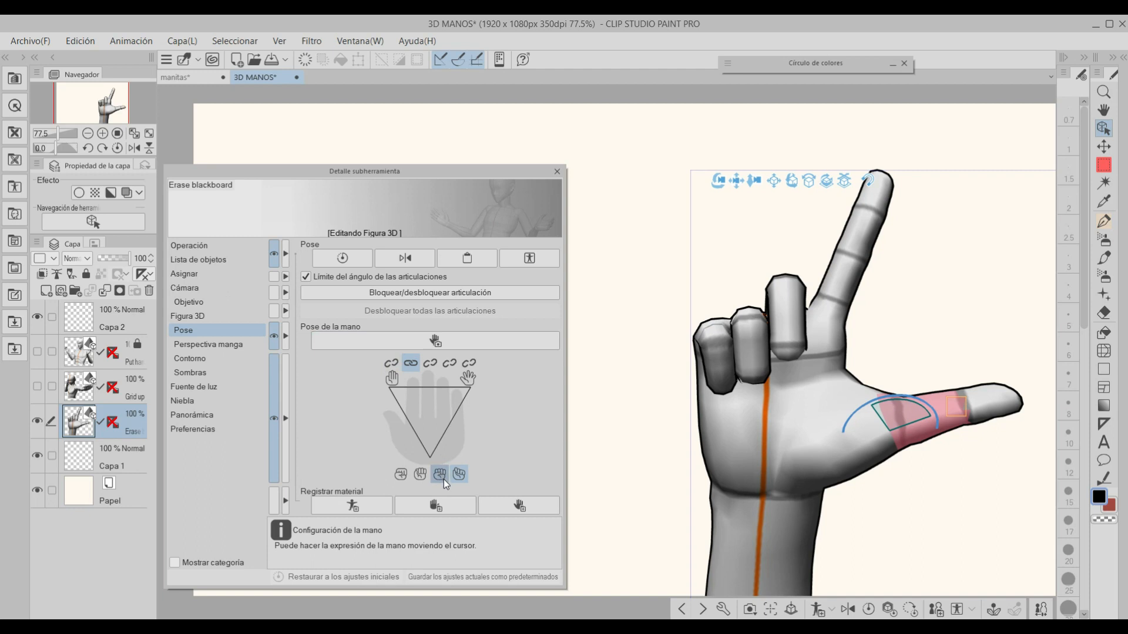
pyautogui.click(443, 478)
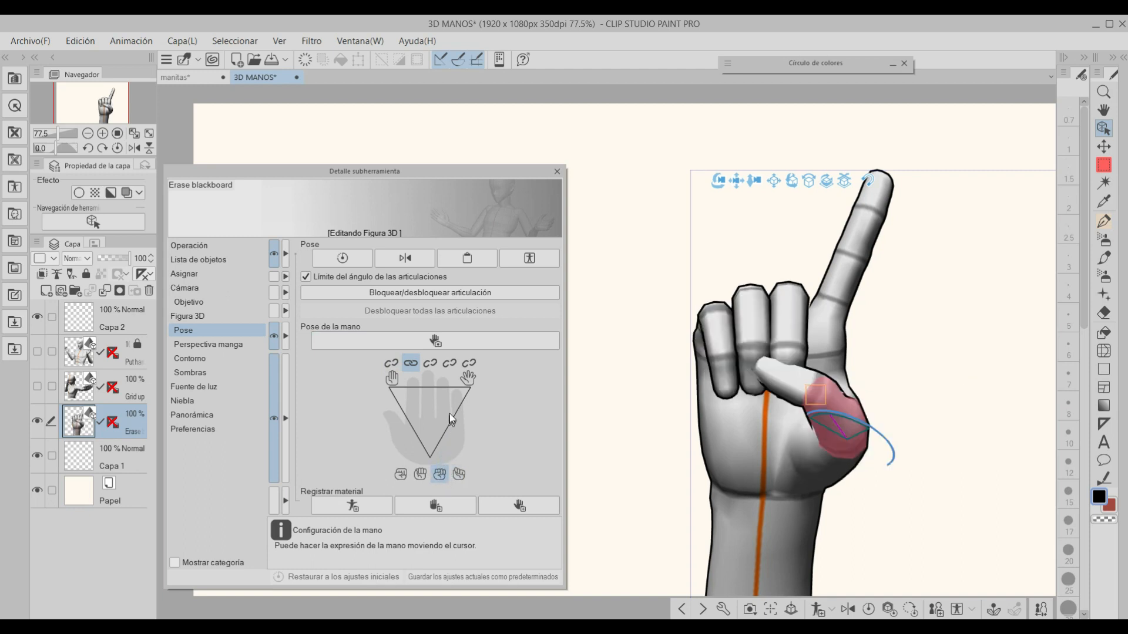
# Step: Vary the 3D hand between spread, closed and half-curled fingers with the hand pose control
pyautogui.moveTo(449, 414); pyautogui.dragTo(467, 390)
pyautogui.click(464, 386)
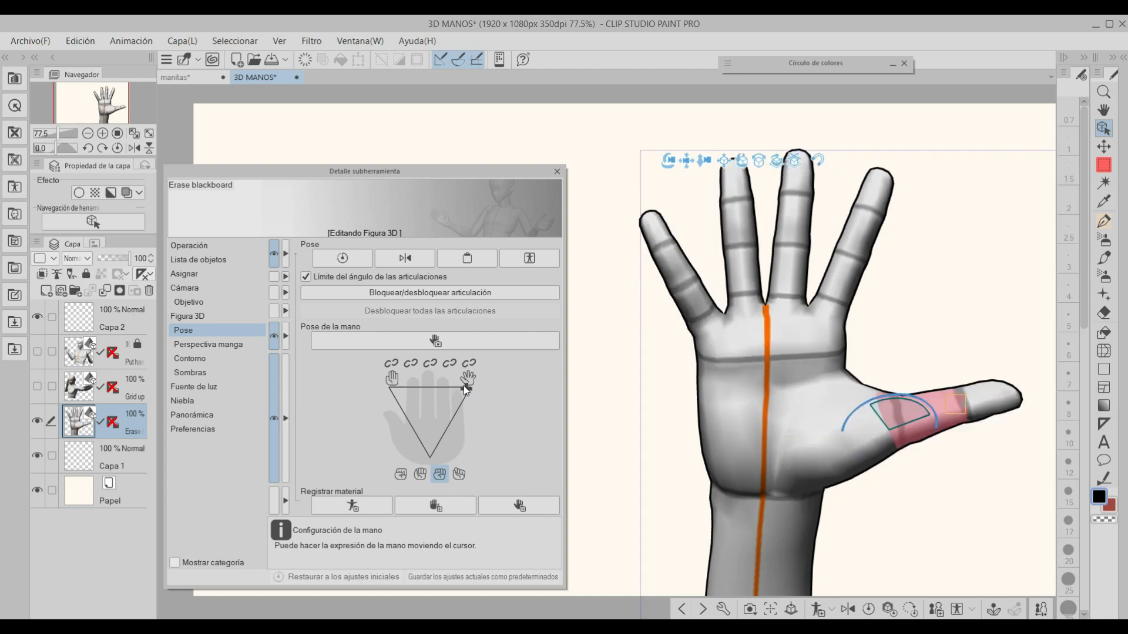
pyautogui.click(394, 388)
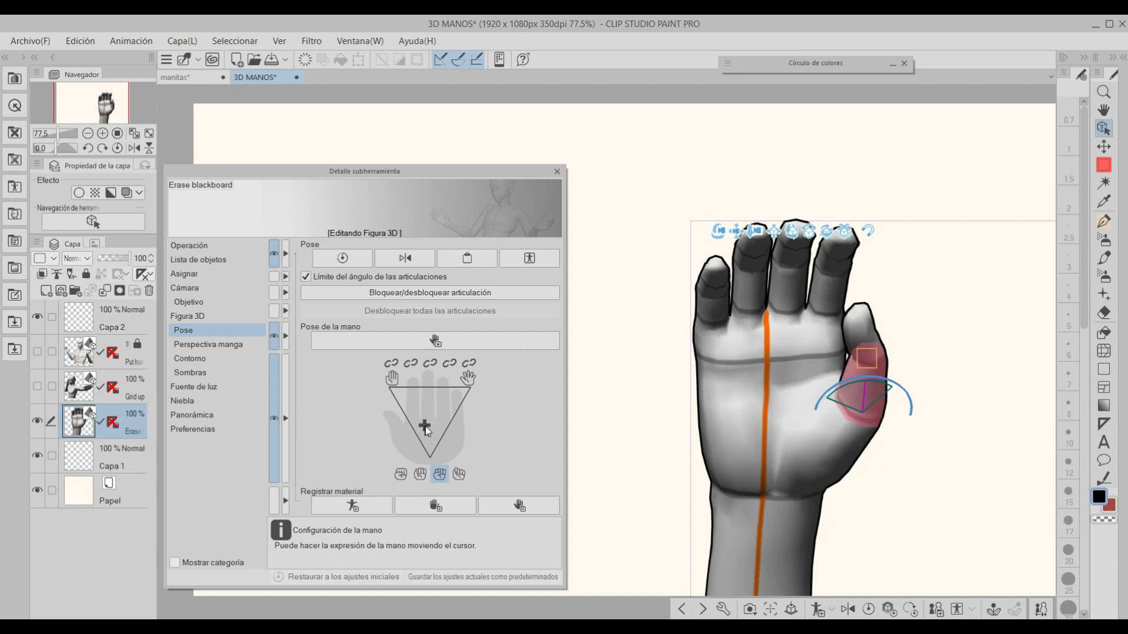
pyautogui.moveTo(427, 428); pyautogui.dragTo(442, 425)
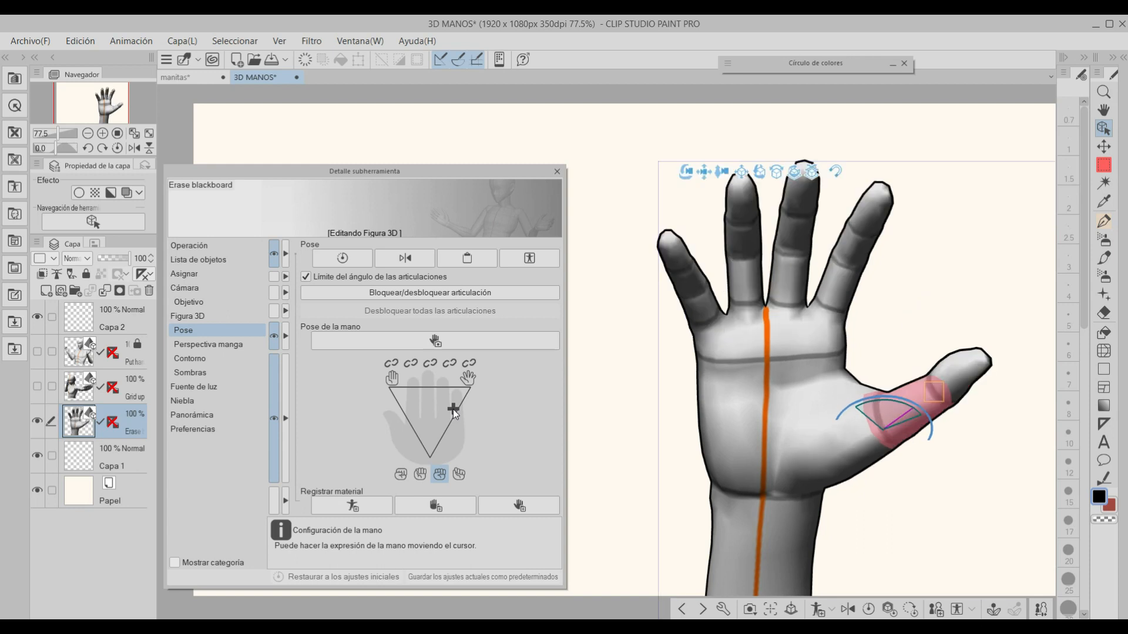
# Step: Lock the index and middle fingers of the 3D hand to shape a peace sign
pyautogui.click(411, 364)
pyautogui.click(427, 366)
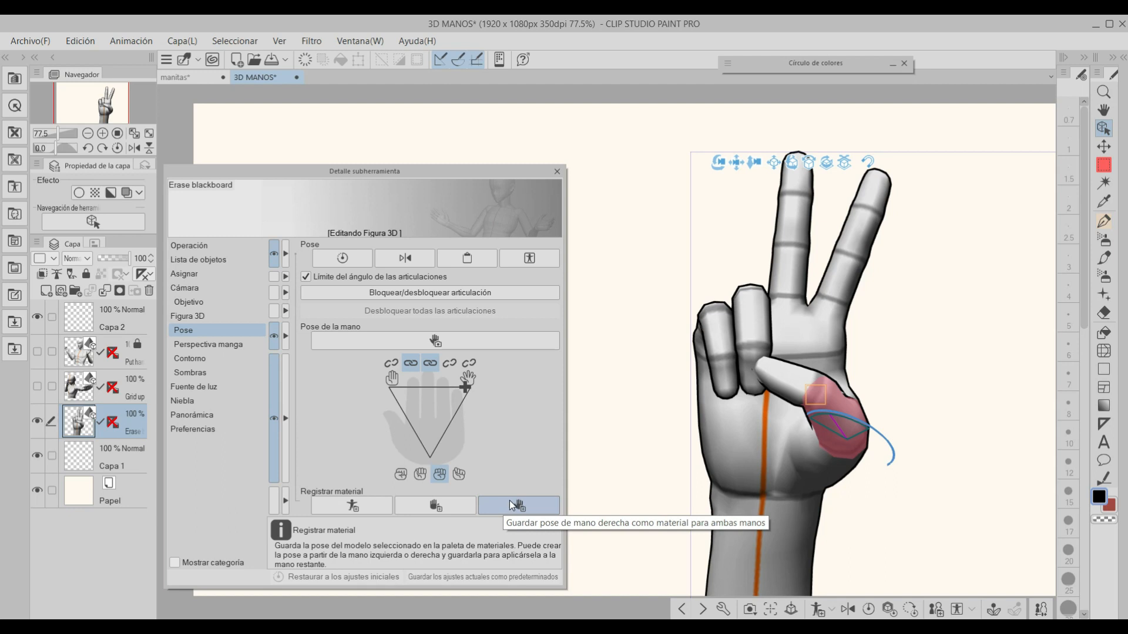
# Step: Register the right-hand peace sign pose as a material for both hands named "signo de paz", choosing a save folder under All materials
pyautogui.click(531, 507)
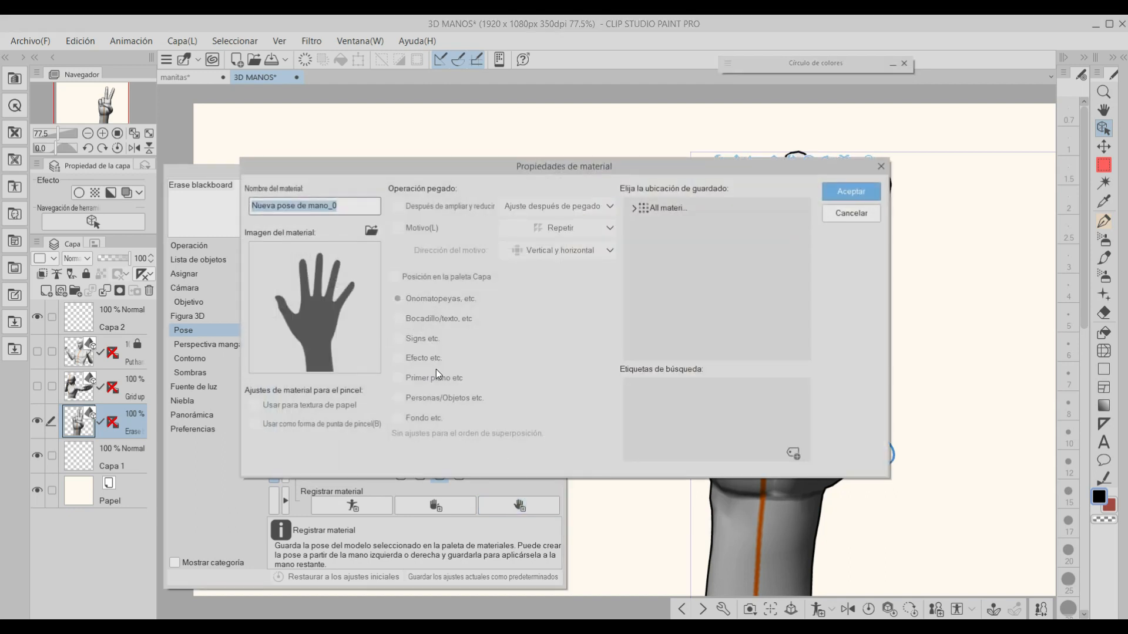
pyautogui.write('signo de paz')
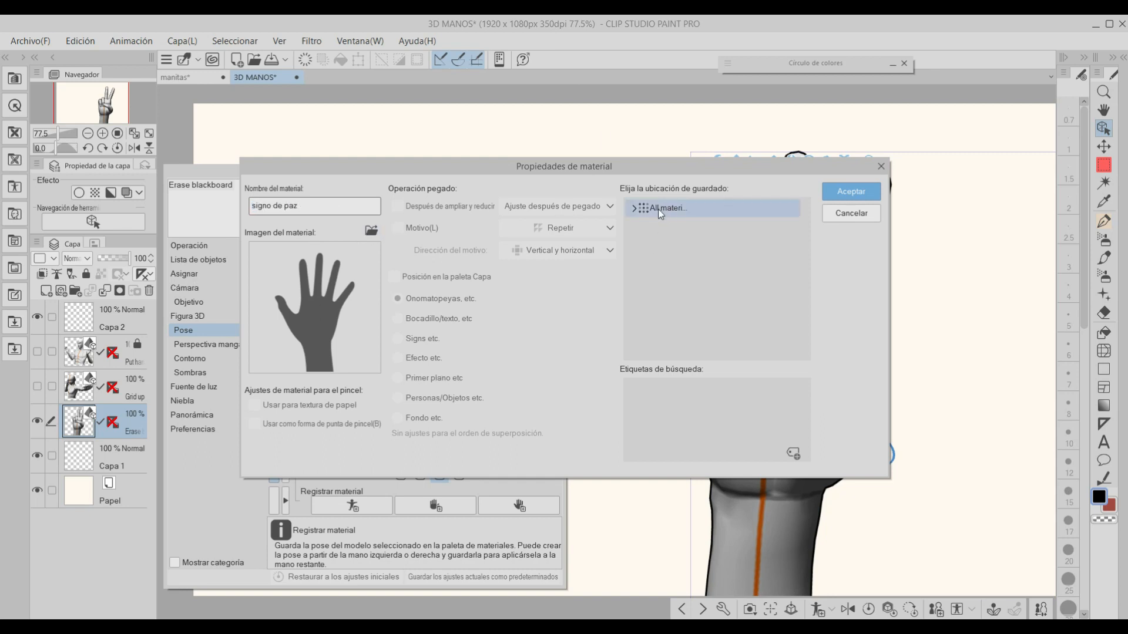
pyautogui.click(635, 209)
pyautogui.click(641, 306)
pyautogui.scroll(-2, 710, 302)
pyautogui.click(728, 323)
pyautogui.scroll(-2, 803, 315)
pyautogui.click(649, 251)
pyautogui.click(681, 296)
pyautogui.click(849, 196)
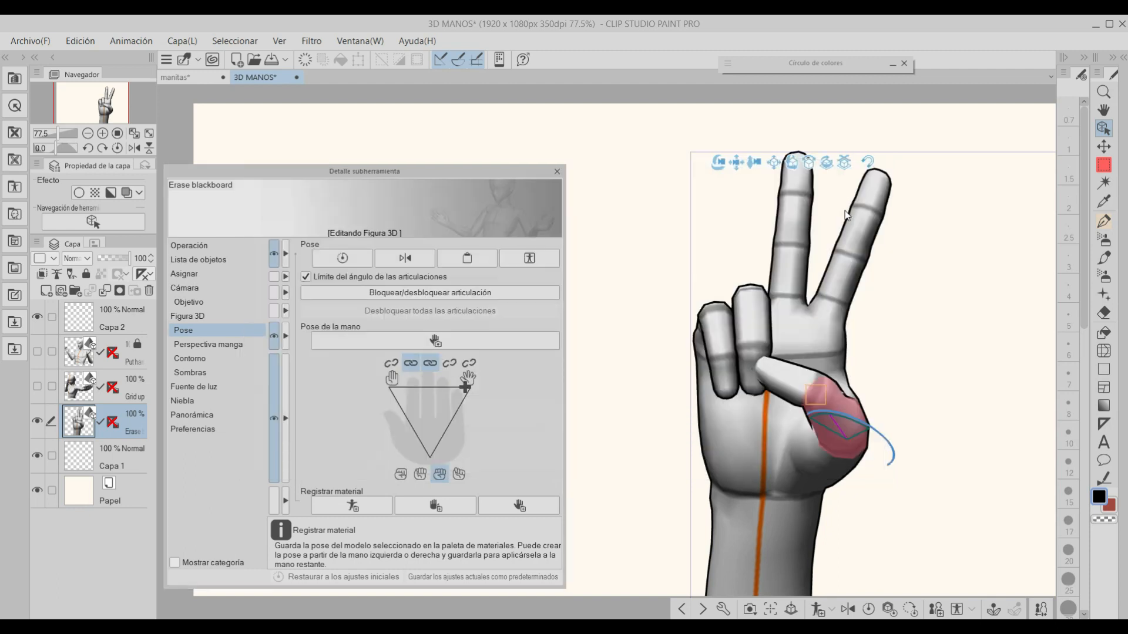
pyautogui.click(557, 171)
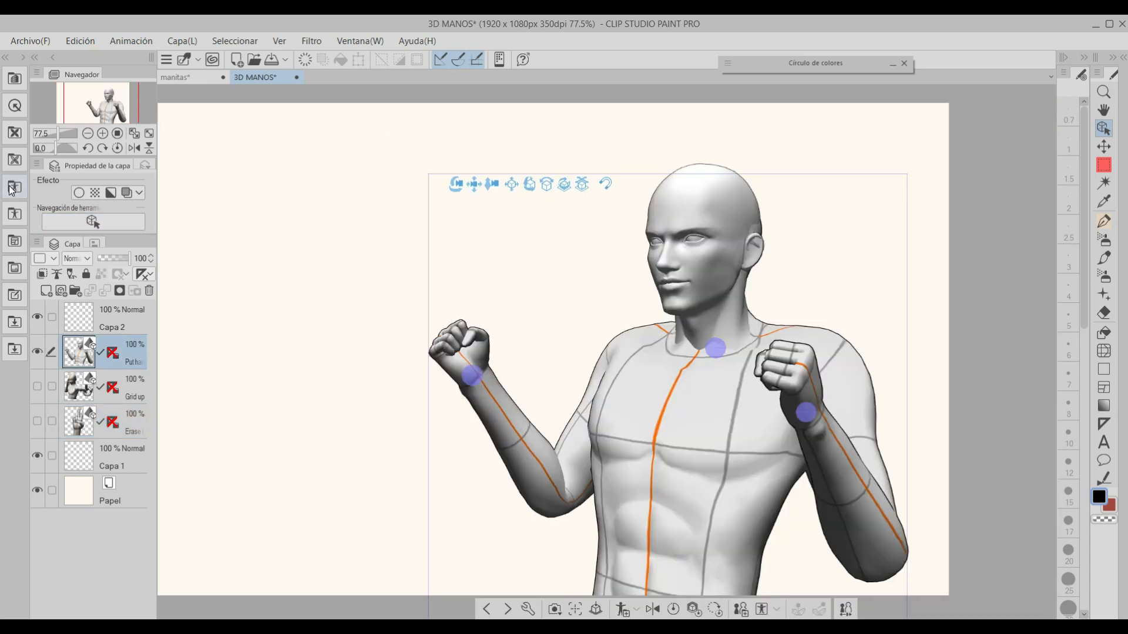
# Step: Find a hand pose in the 3D hand pose materials and place it on the figure with clenched fists
pyautogui.click(15, 187)
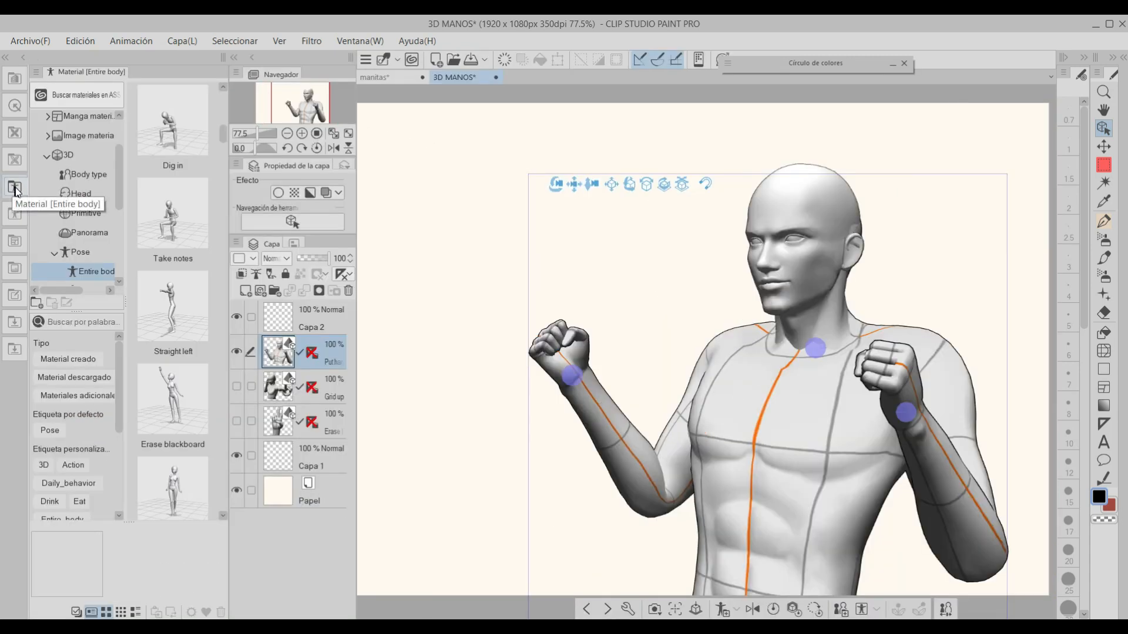
pyautogui.moveTo(118, 202); pyautogui.dragTo(118, 213)
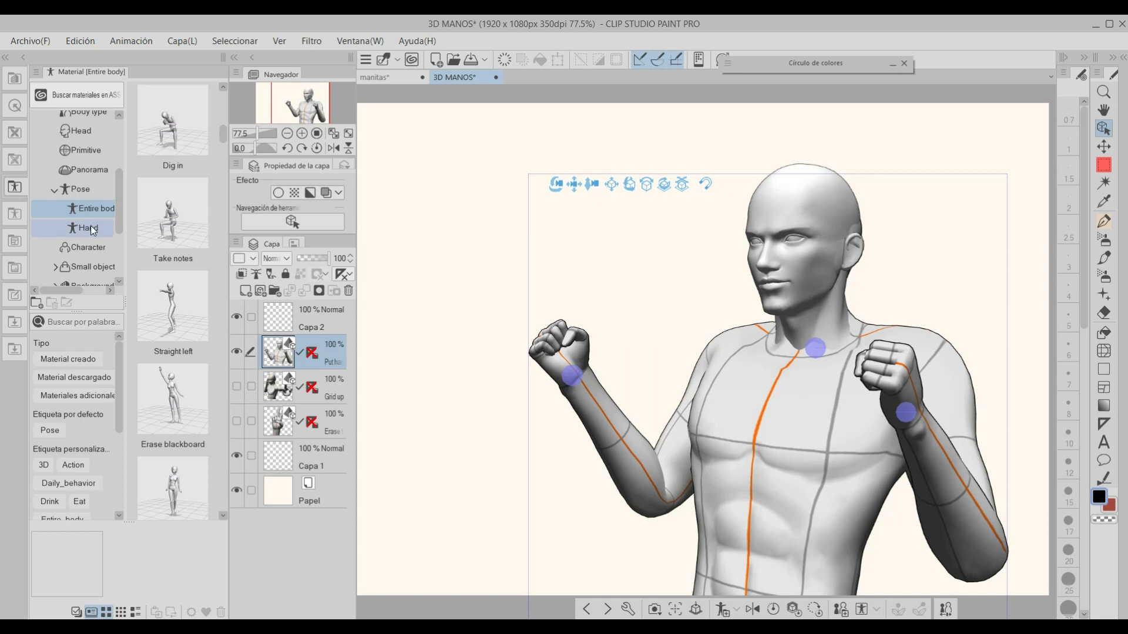
pyautogui.click(94, 228)
pyautogui.moveTo(174, 127); pyautogui.dragTo(799, 430)
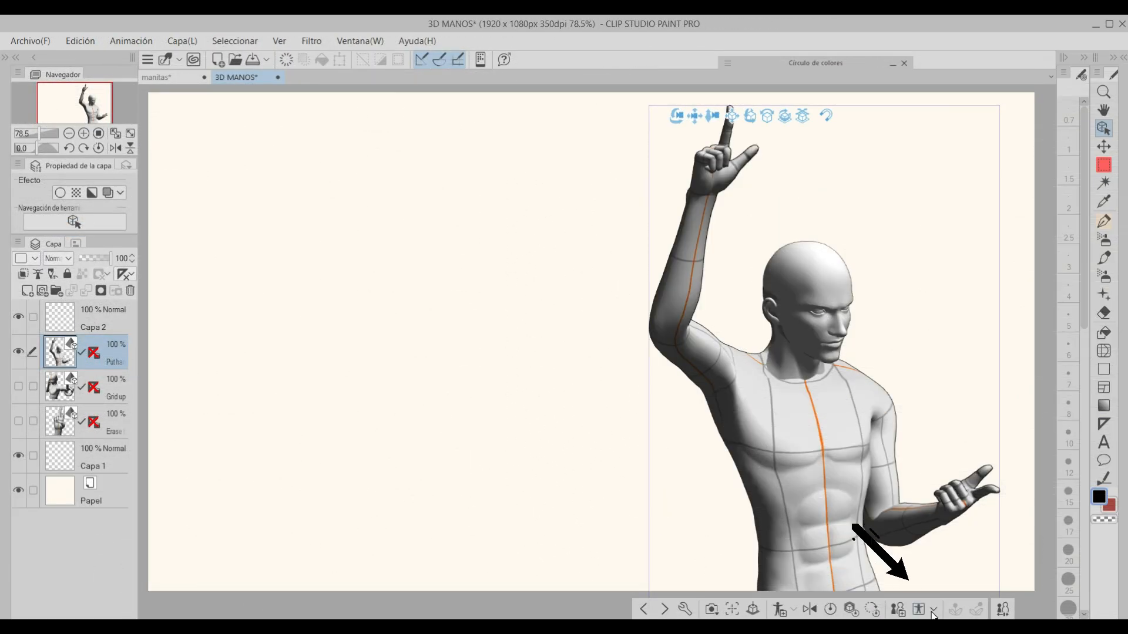
# Step: Scan an open hand with the camera hand scanner and pause the capture
pyautogui.click(933, 613)
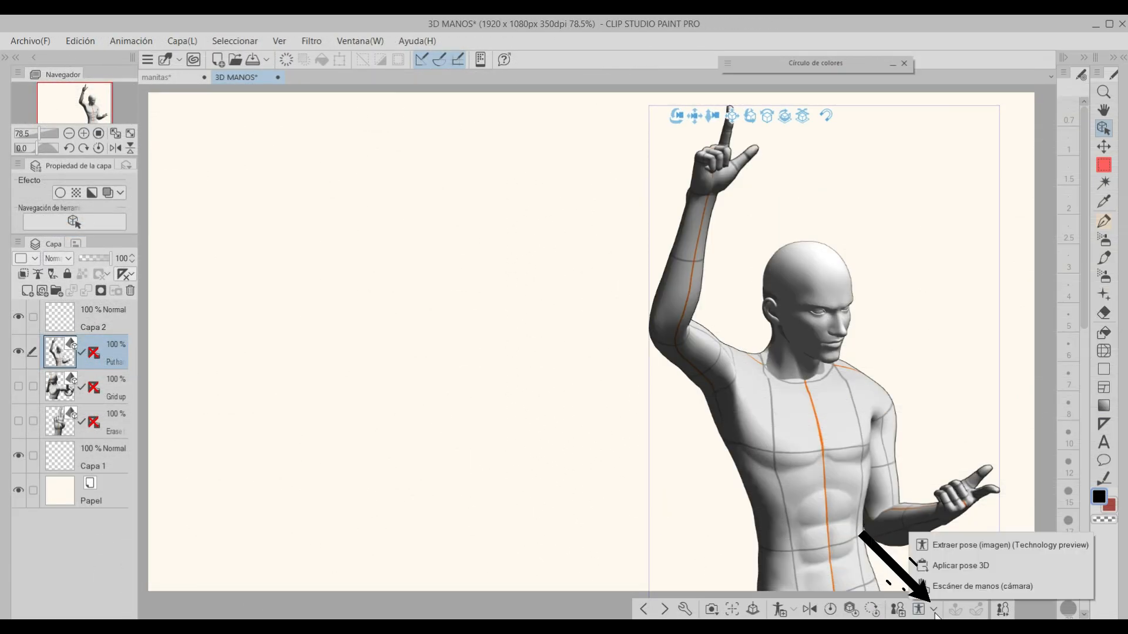
pyautogui.click(952, 586)
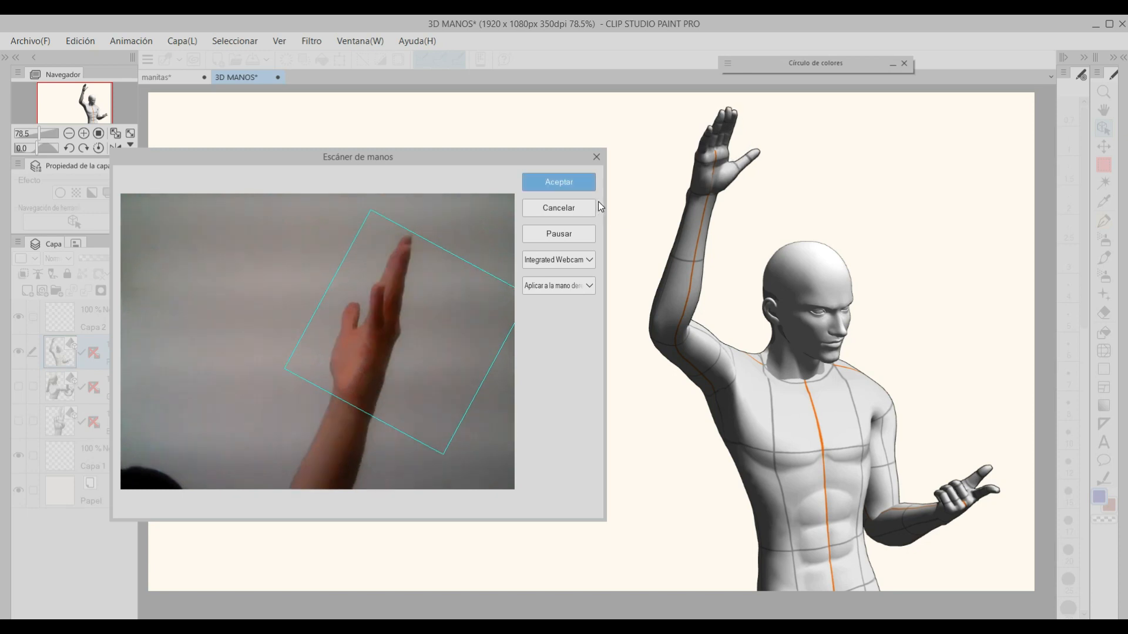
pyautogui.click(575, 236)
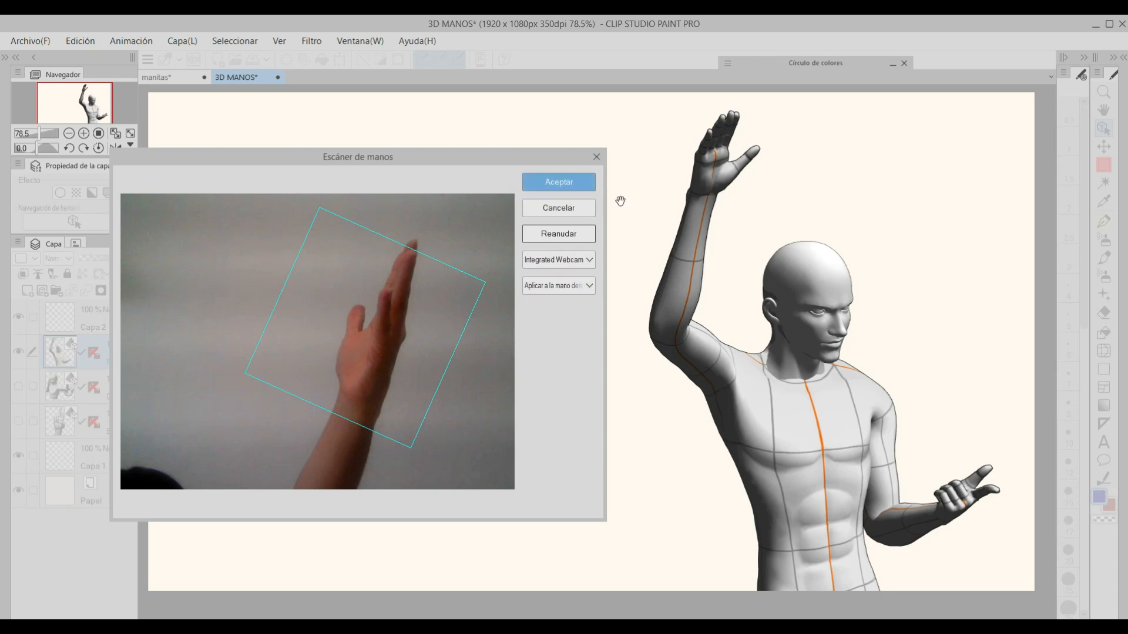
# Step: Try the scanned pose on the figure's left hand, switch it back to the right hand and accept the scan
pyautogui.click(572, 285)
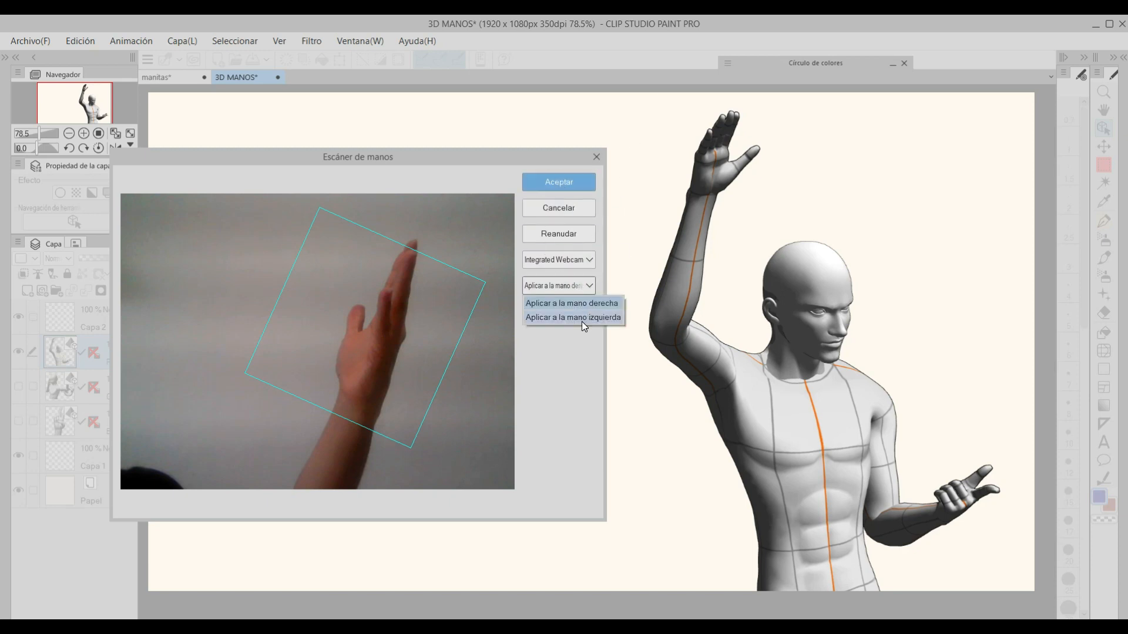
pyautogui.click(582, 322)
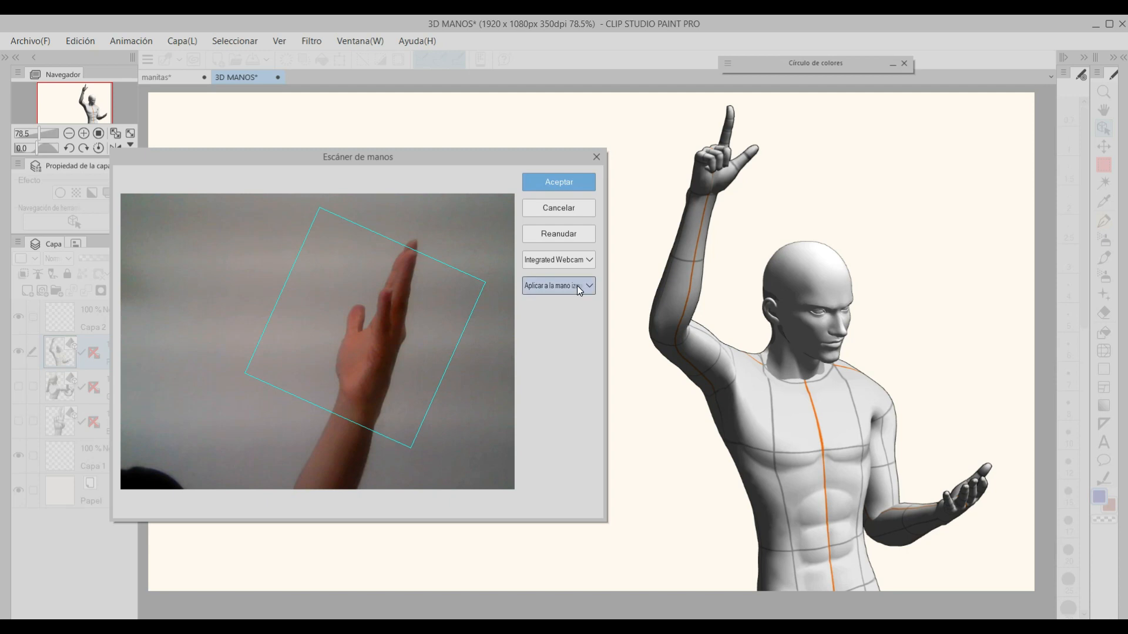
pyautogui.click(579, 288)
pyautogui.click(579, 306)
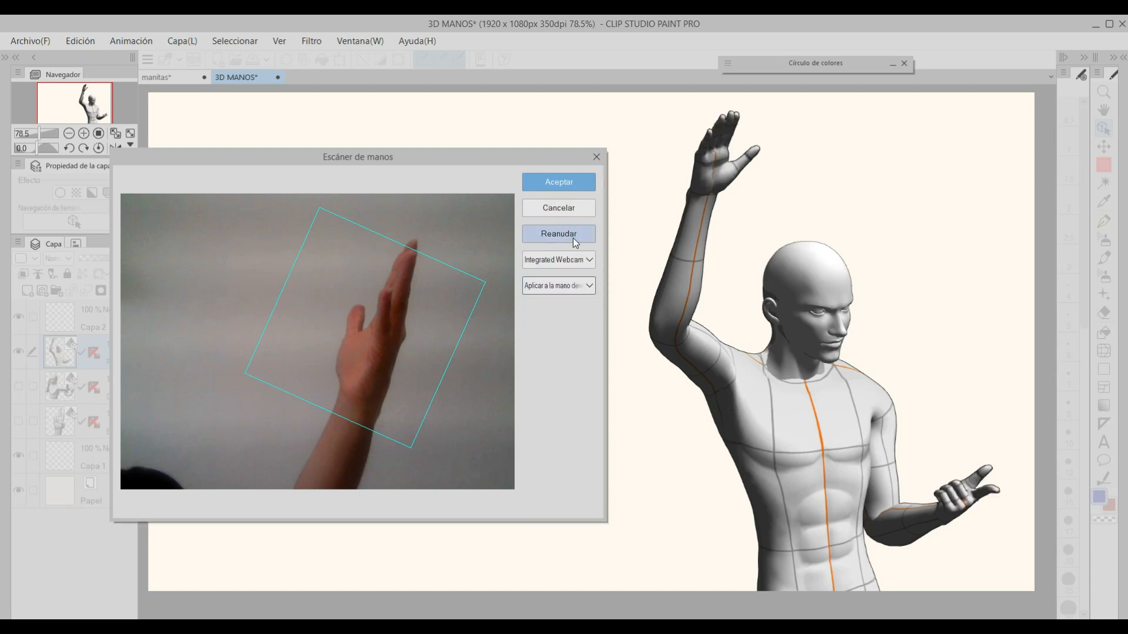
pyautogui.press('Return')
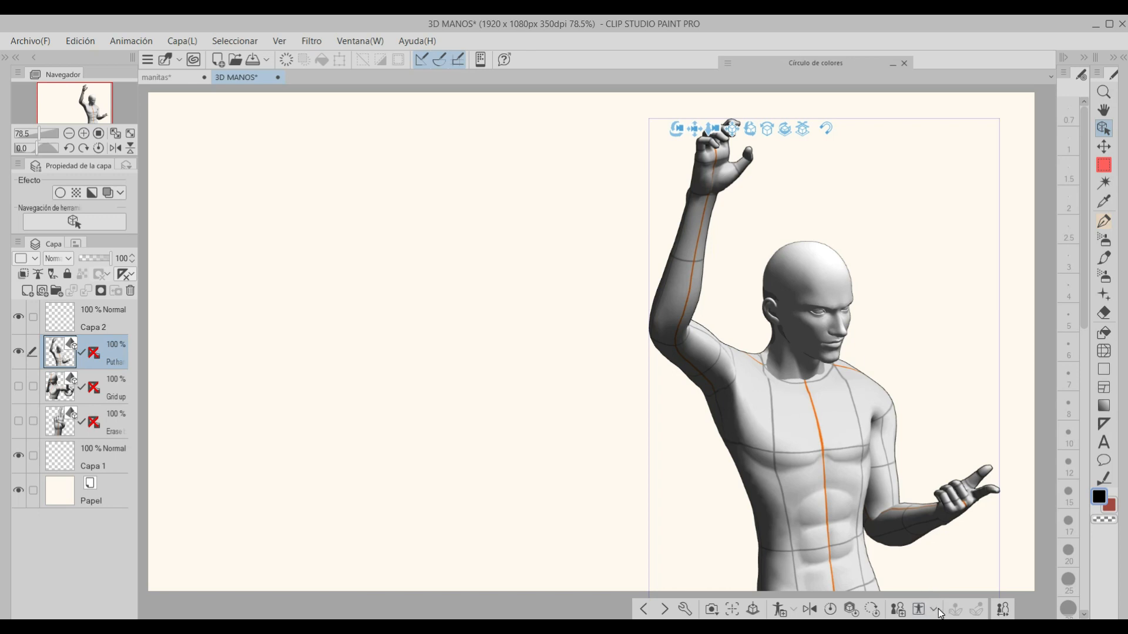
# Step: Scan an open hand with the camera and apply the captured pose to the figure's left hand
pyautogui.click(937, 610)
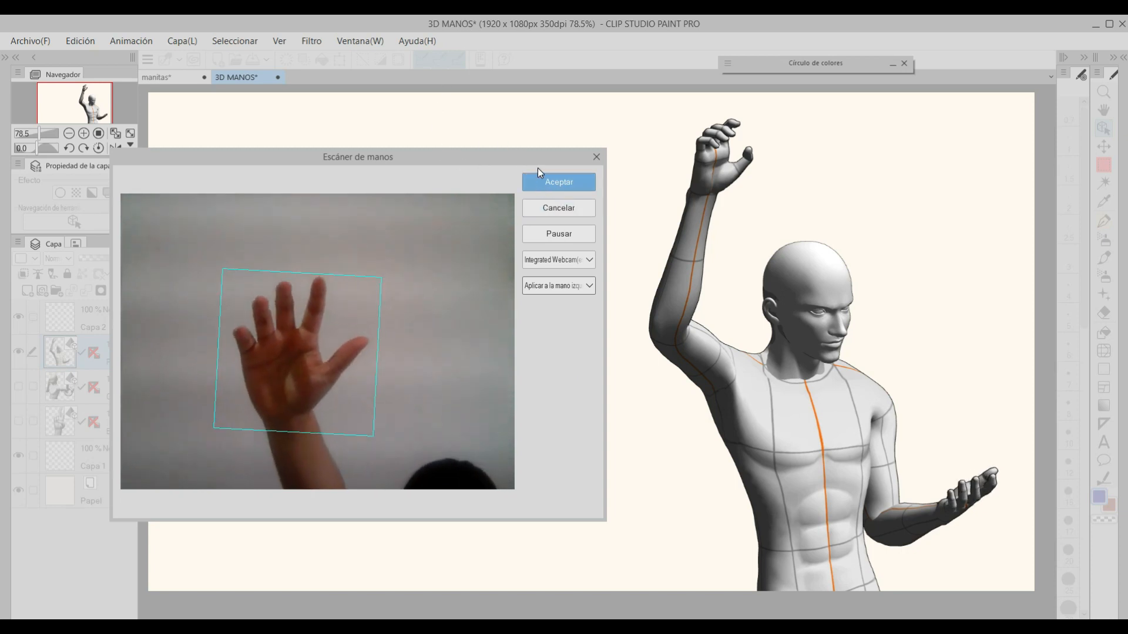
pyautogui.click(558, 234)
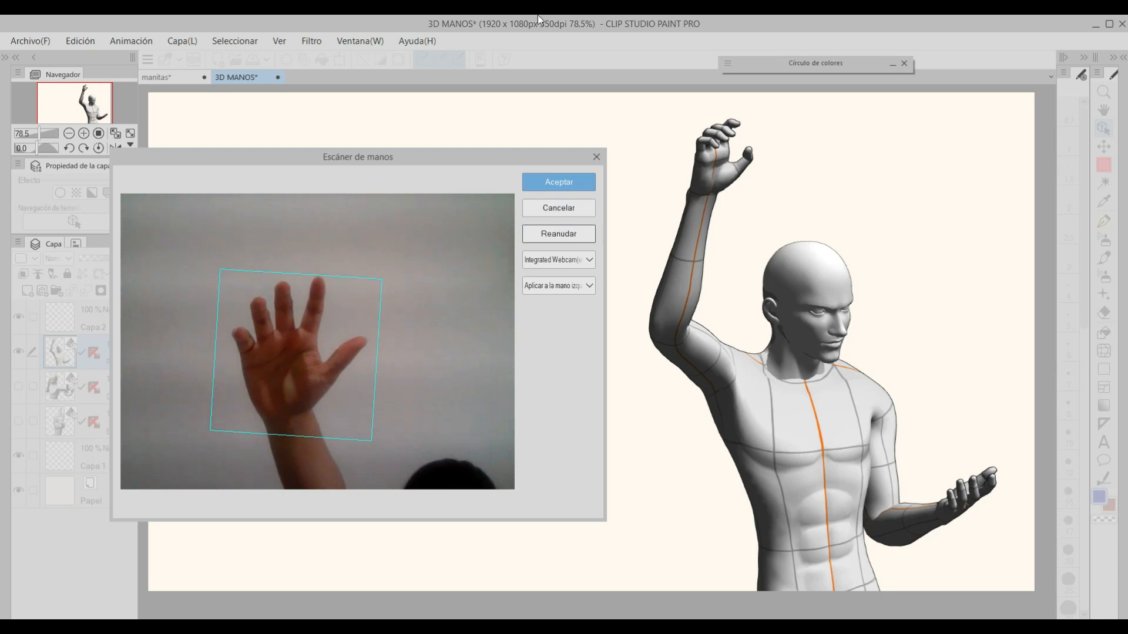
pyautogui.click(550, 182)
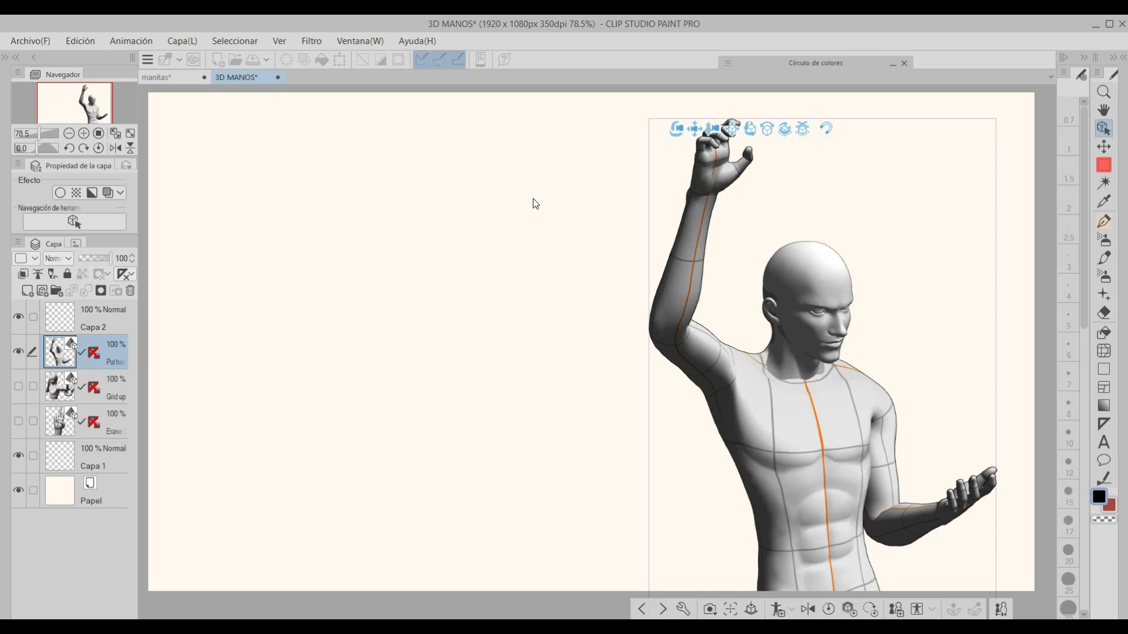
pyautogui.moveTo(676, 127)
pyautogui.mouseDown()
pyautogui.moveTo(672, 146)
pyautogui.moveTo(665, 138)
pyautogui.mouseUp()
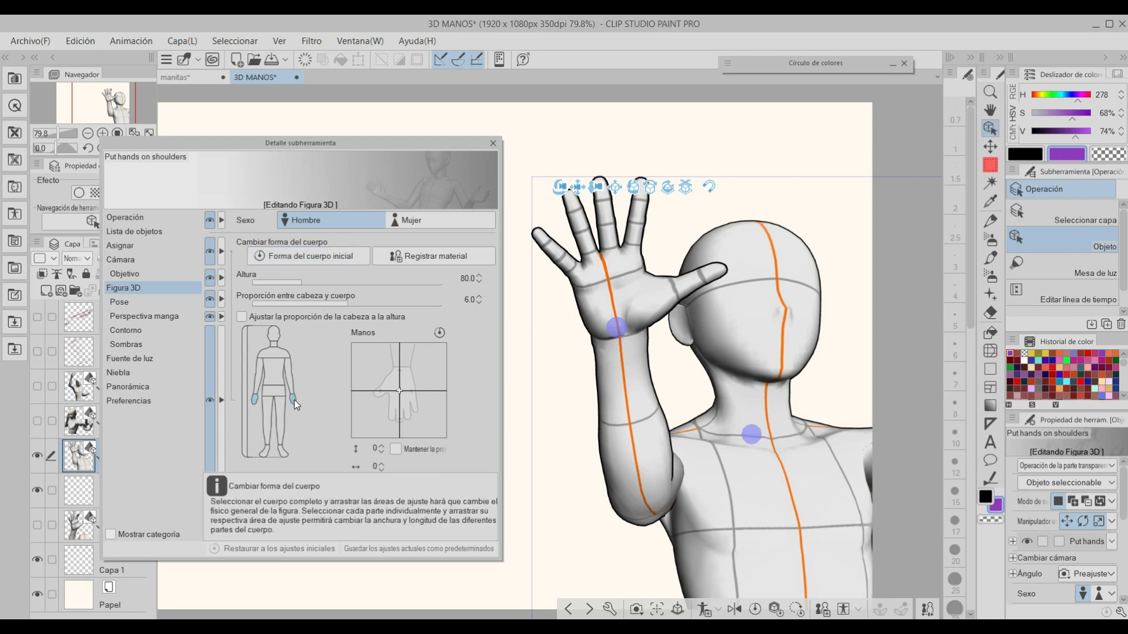
# Step: Adjust the hand size in the figure's body shape settings and toggle the keep-proportions option
pyautogui.moveTo(399, 414); pyautogui.dragTo(383, 419)
pyautogui.click(395, 449)
# Step: Half-curl the raised hand's fingers with the hand pose control and try the fourth curl type
pyautogui.click(151, 301)
pyautogui.click(366, 384)
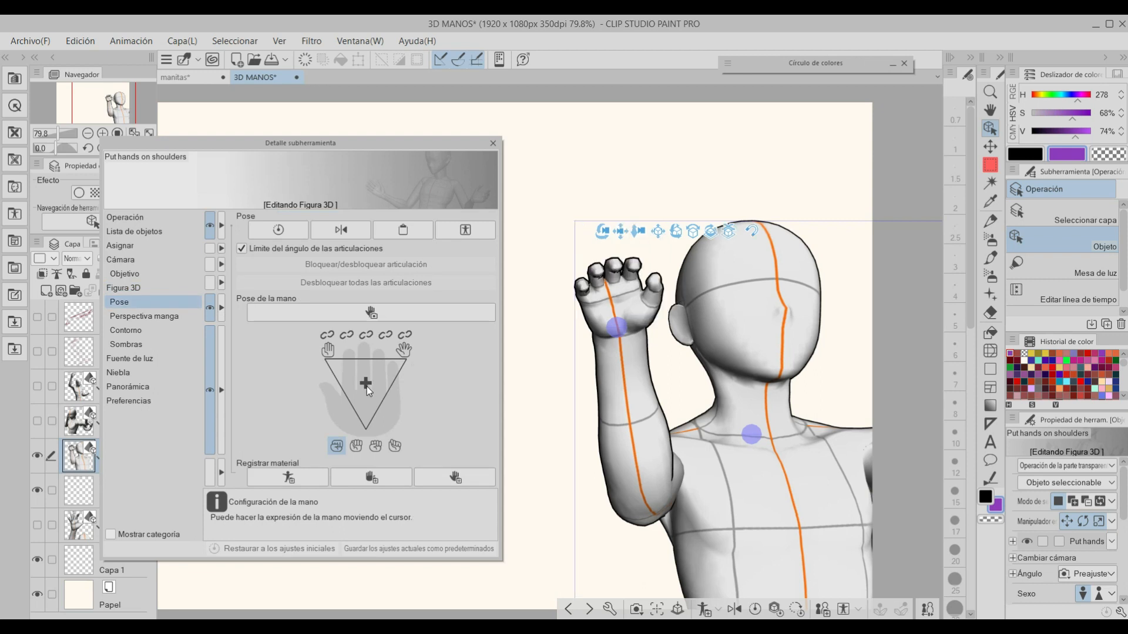
pyautogui.click(393, 451)
pyautogui.moveTo(643, 234); pyautogui.dragTo(593, 216)
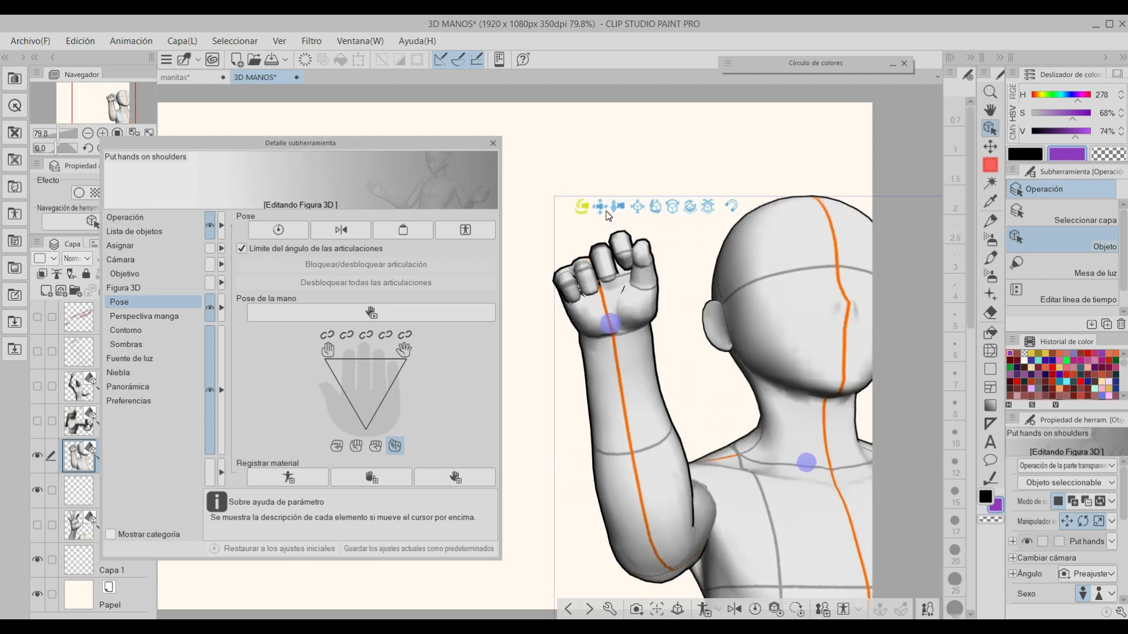
pyautogui.click(361, 391)
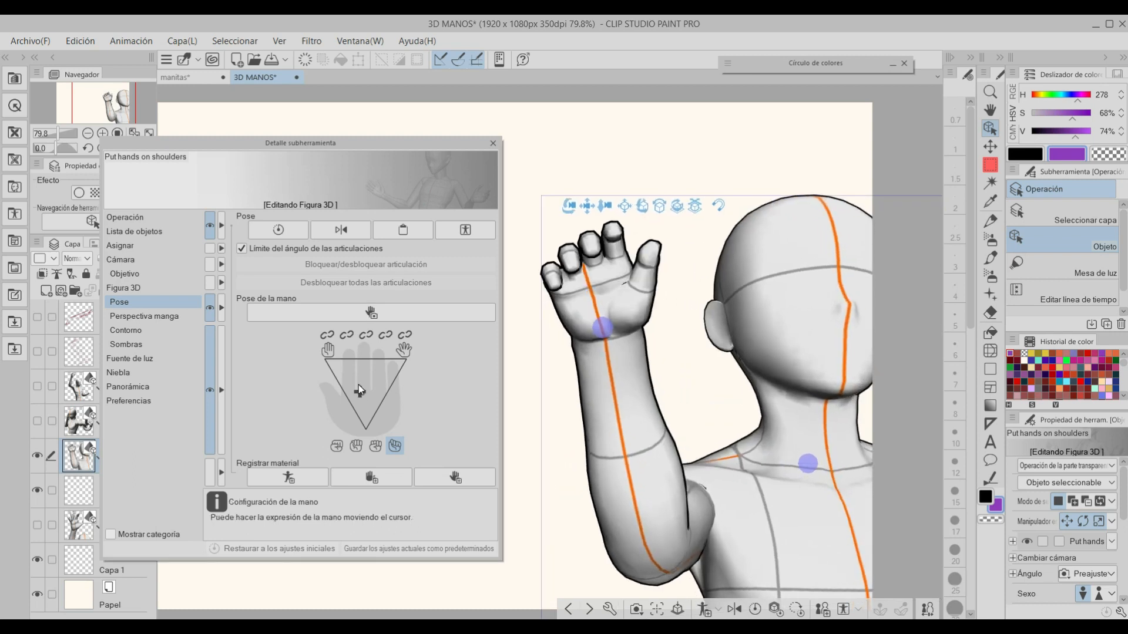
# Step: Try the second and third curl types on the raised hand, closing its fingers further with the hand pose control
pyautogui.click(356, 446)
pyautogui.click(363, 388)
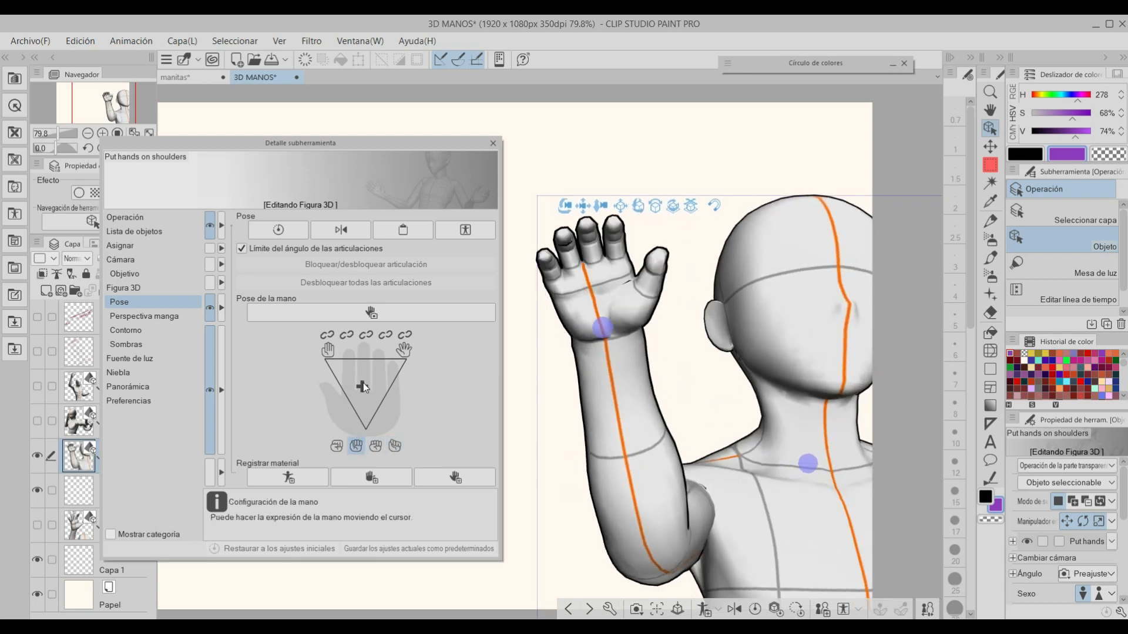
pyautogui.moveTo(566, 205)
pyautogui.mouseDown()
pyautogui.moveTo(605, 212)
pyautogui.moveTo(548, 219)
pyautogui.moveTo(587, 222)
pyautogui.mouseUp()
pyautogui.click(365, 395)
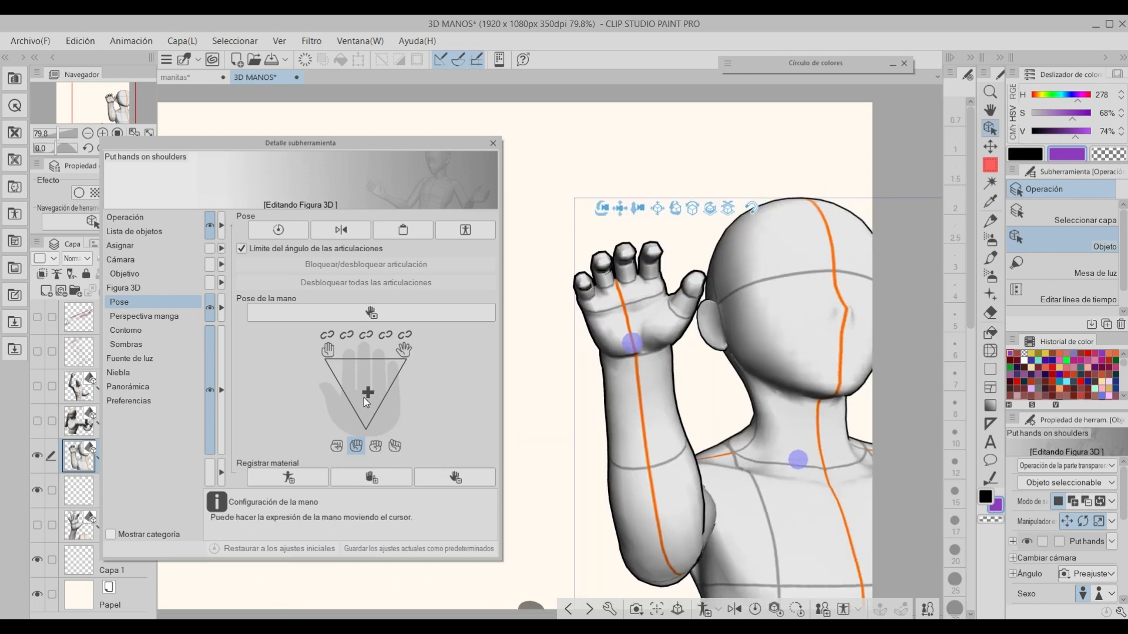
pyautogui.click(376, 447)
pyautogui.moveTo(368, 394)
pyautogui.mouseDown()
pyautogui.moveTo(368, 381)
pyautogui.moveTo(368, 410)
pyautogui.mouseUp()
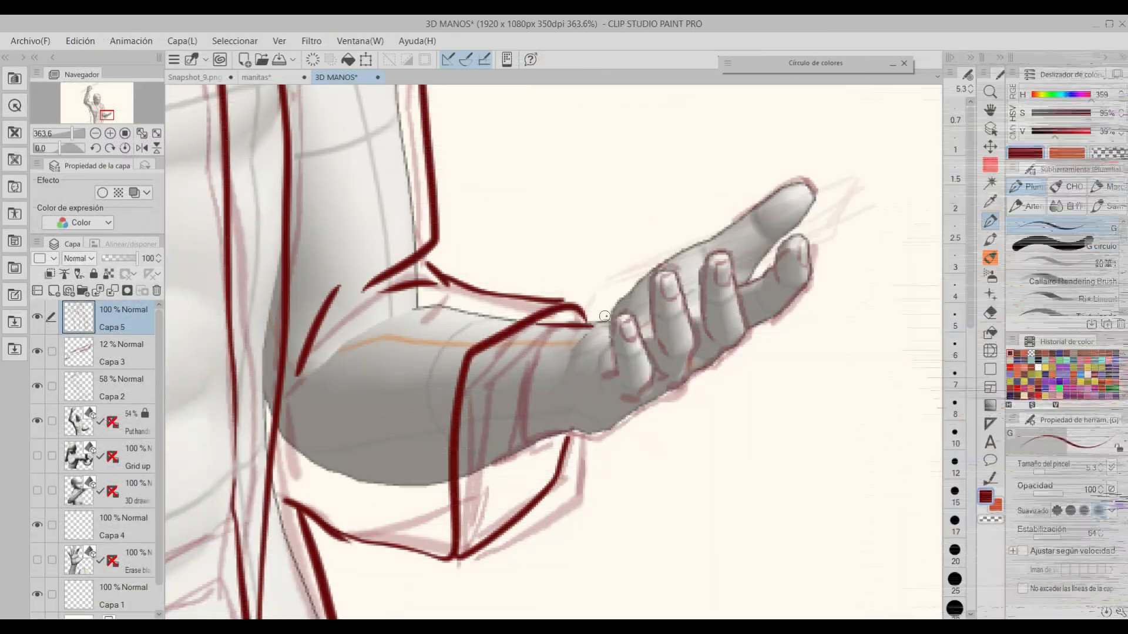
# Step: Ink the fingers, palm and wrist of the lowered open hand on Capa 5 with the dark red G pen
pyautogui.moveTo(737, 214); pyautogui.dragTo(750, 273)
pyautogui.moveTo(799, 245); pyautogui.dragTo(808, 267)
pyautogui.press('c')
pyautogui.moveTo(814, 267); pyautogui.dragTo(811, 236)
pyautogui.press('c')
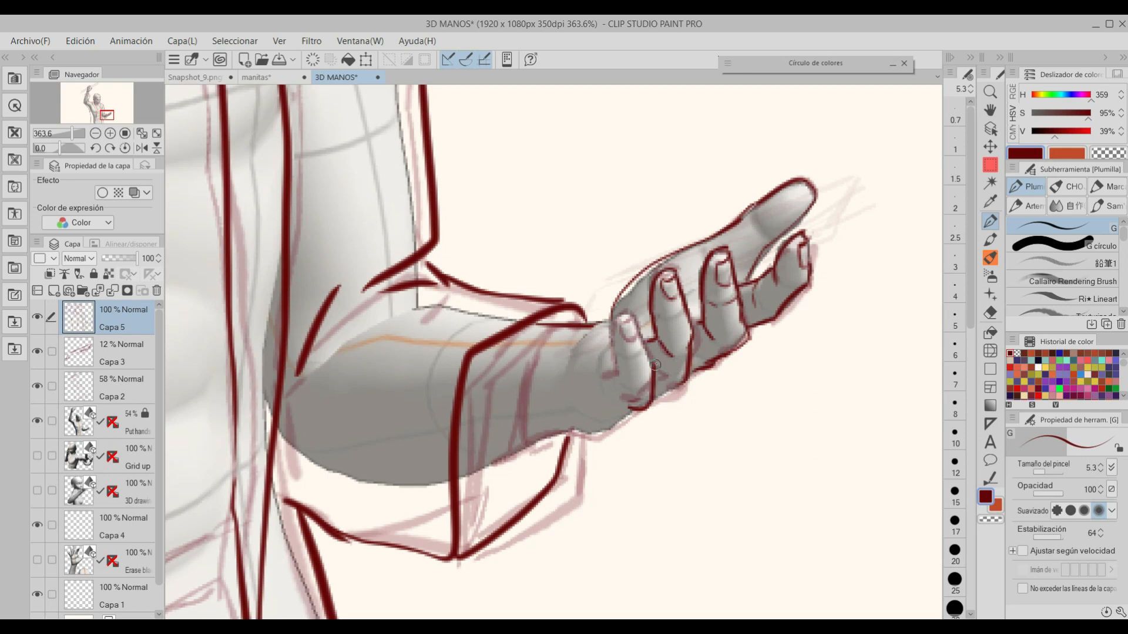
pyautogui.moveTo(617, 375); pyautogui.dragTo(676, 385)
pyautogui.moveTo(655, 336); pyautogui.dragTo(628, 411)
pyautogui.moveTo(593, 336); pyautogui.dragTo(555, 468)
pyautogui.moveTo(579, 456); pyautogui.dragTo(559, 471)
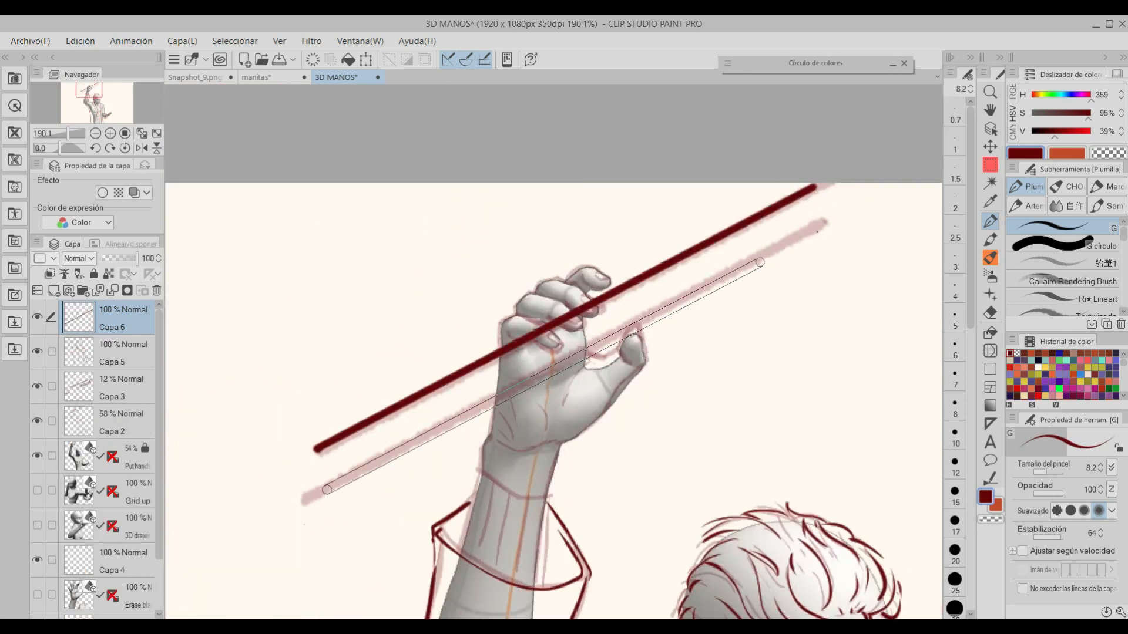
# Step: Draw the rod's second straight edge across the raised hand on Capa 6 and lower that layer's opacity to 33%
pyautogui.moveTo(325, 491); pyautogui.dragTo(829, 218)
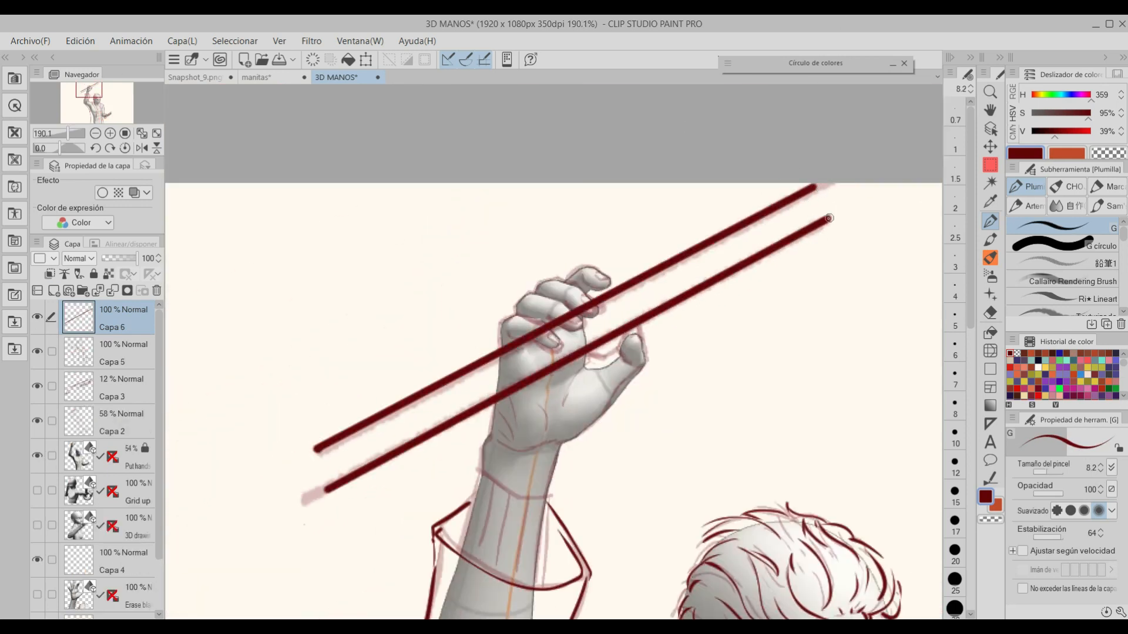
pyautogui.moveTo(137, 258); pyautogui.dragTo(114, 259)
# Step: Ink the outline, fingers, thumb and palm creases of the raised hand on Capa 5
pyautogui.click(121, 353)
pyautogui.scroll(8, 580, 374)
pyautogui.moveTo(409, 315); pyautogui.dragTo(405, 287)
pyautogui.moveTo(533, 317); pyautogui.dragTo(541, 298)
pyautogui.moveTo(450, 246)
pyautogui.mouseDown()
pyautogui.moveTo(512, 272)
pyautogui.moveTo(567, 253)
pyautogui.mouseUp()
pyautogui.moveTo(499, 275); pyautogui.dragTo(591, 243)
pyautogui.moveTo(367, 334); pyautogui.dragTo(339, 485)
pyautogui.moveTo(470, 331); pyautogui.dragTo(538, 323)
pyautogui.moveTo(531, 326)
pyautogui.mouseDown()
pyautogui.moveTo(562, 254)
pyautogui.moveTo(590, 331)
pyautogui.mouseUp()
pyautogui.moveTo(670, 294)
pyautogui.mouseDown()
pyautogui.moveTo(506, 470)
pyautogui.moveTo(475, 471)
pyautogui.mouseUp()
pyautogui.moveTo(552, 323); pyautogui.dragTo(521, 415)
pyautogui.moveTo(463, 354); pyautogui.dragTo(501, 424)
pyautogui.moveTo(580, 286); pyautogui.dragTo(618, 289)
pyautogui.moveTo(517, 500); pyautogui.dragTo(584, 320)
pyautogui.moveTo(591, 282); pyautogui.dragTo(563, 382)
# Step: Ink the inner cuff around the raised wrist and its vertical fold lines
pyautogui.moveTo(418, 314); pyautogui.dragTo(402, 329)
pyautogui.moveTo(410, 326); pyautogui.dragTo(572, 359)
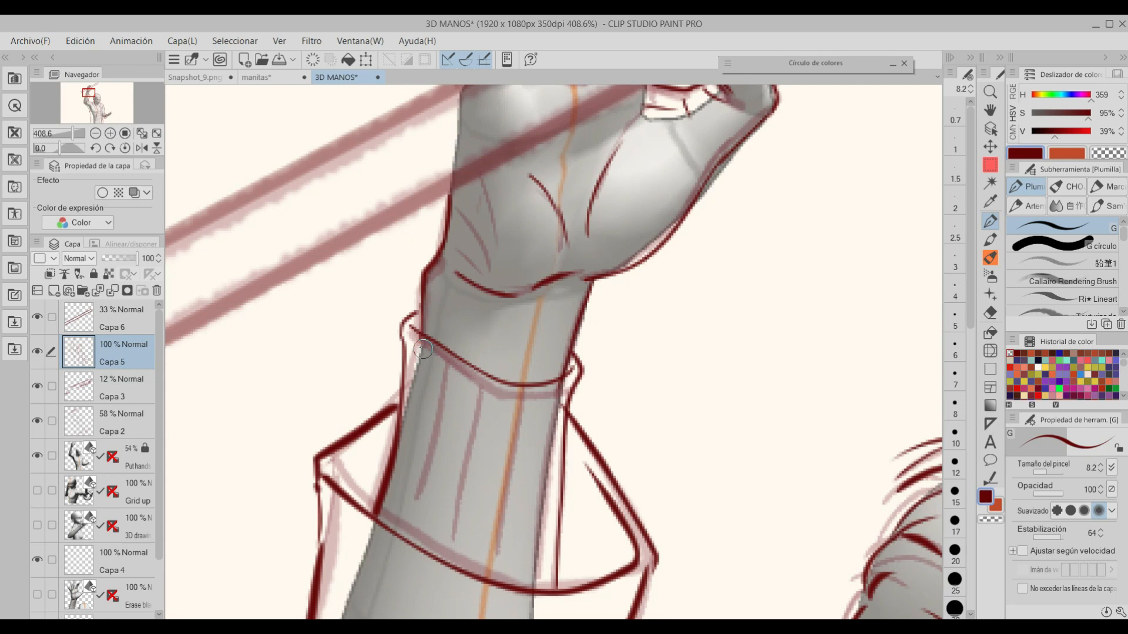
pyautogui.moveTo(445, 365); pyautogui.dragTo(417, 501)
pyautogui.moveTo(482, 389); pyautogui.dragTo(454, 552)
pyautogui.moveTo(520, 391); pyautogui.dragTo(500, 575)
# Step: Ink the belt around the square buckle and the fold lines of the trousers below it
pyautogui.moveTo(314, 378); pyautogui.dragTo(445, 375)
pyautogui.moveTo(302, 384); pyautogui.dragTo(383, 383)
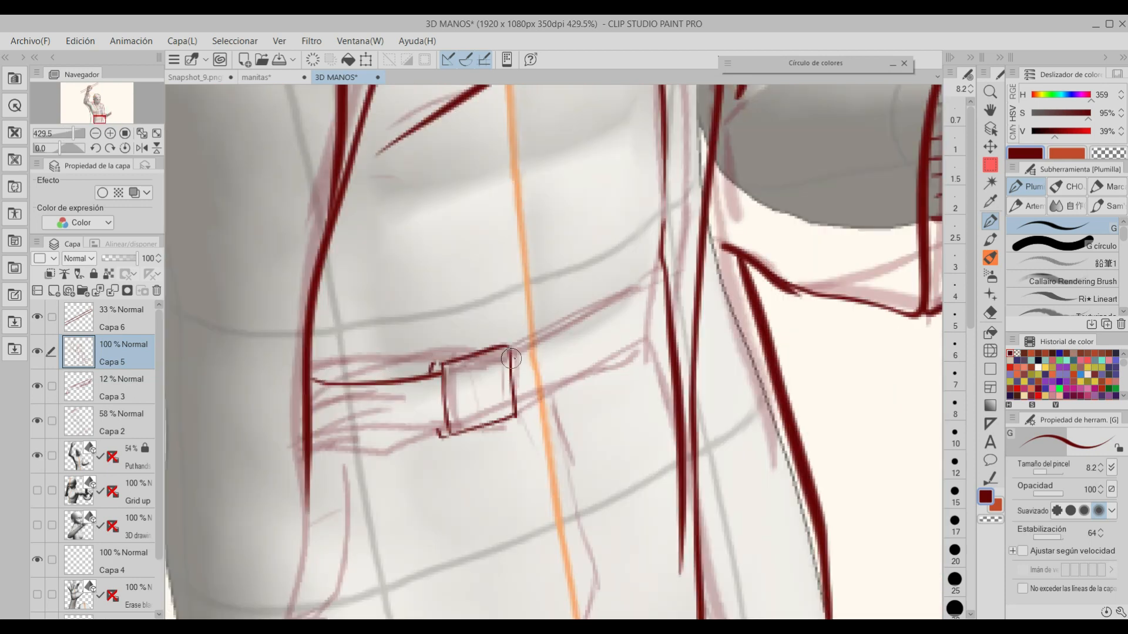
pyautogui.moveTo(312, 449); pyautogui.dragTo(440, 432)
pyautogui.moveTo(520, 347); pyautogui.dragTo(663, 277)
pyautogui.moveTo(518, 412); pyautogui.dragTo(651, 341)
pyautogui.moveTo(462, 297); pyautogui.dragTo(415, 466)
pyautogui.moveTo(617, 307); pyautogui.dragTo(635, 383)
pyautogui.moveTo(660, 259); pyautogui.dragTo(709, 441)
pyautogui.scroll(-5, 468, 448)
pyautogui.moveTo(811, 296); pyautogui.dragTo(797, 339)
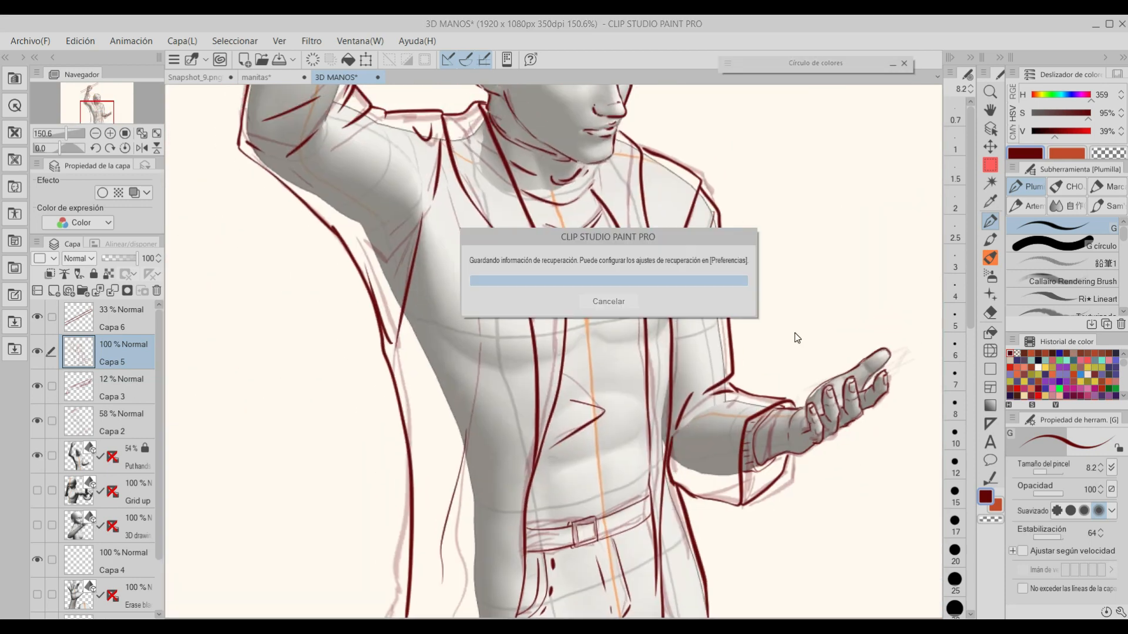
# Step: Hide sketch layers Capa 3 and Capa 2, toggling the locked 3D figure layer to check the line art
pyautogui.scroll(7, 926, 424)
pyautogui.press('c')
pyautogui.click(37, 455)
pyautogui.click(38, 455)
pyautogui.click(38, 456)
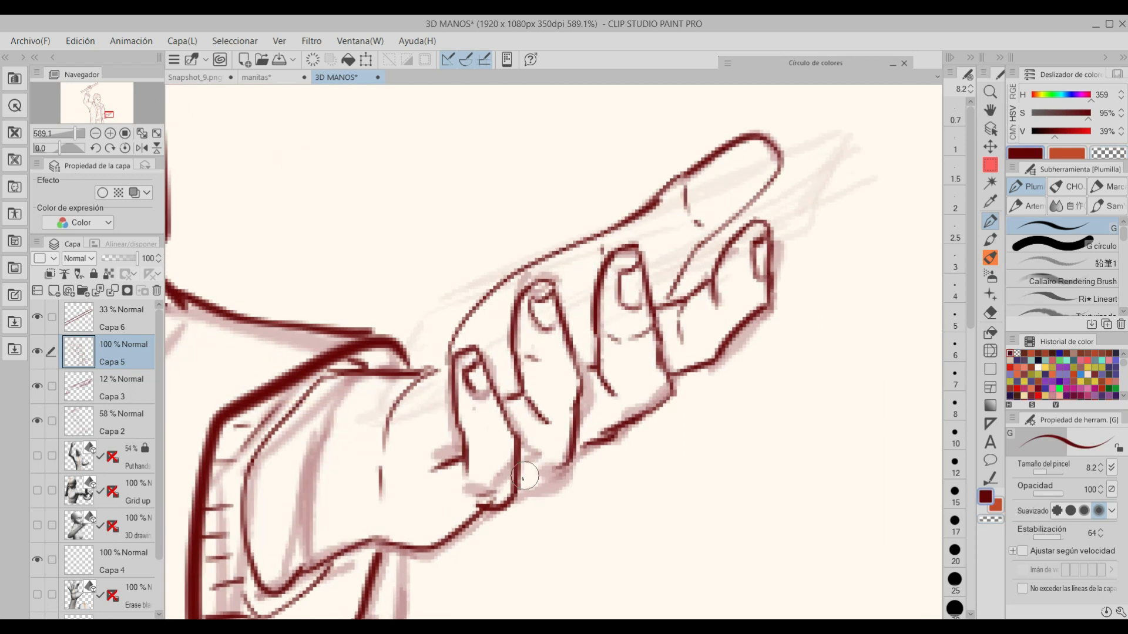
pyautogui.click(38, 456)
pyautogui.scroll(-9, 587, 402)
pyautogui.click(38, 456)
pyautogui.click(38, 421)
pyautogui.click(37, 387)
pyautogui.click(38, 456)
# Step: Ink finishing details on the figure's face line art on Capa 5
pyautogui.scroll(12, 568, 227)
pyautogui.moveTo(700, 352); pyautogui.dragTo(529, 358)
pyautogui.moveTo(693, 235); pyautogui.dragTo(761, 196)
pyautogui.moveTo(734, 203); pyautogui.dragTo(799, 196)
pyautogui.moveTo(529, 505); pyautogui.dragTo(534, 337)
pyautogui.scroll(-6, 710, 294)
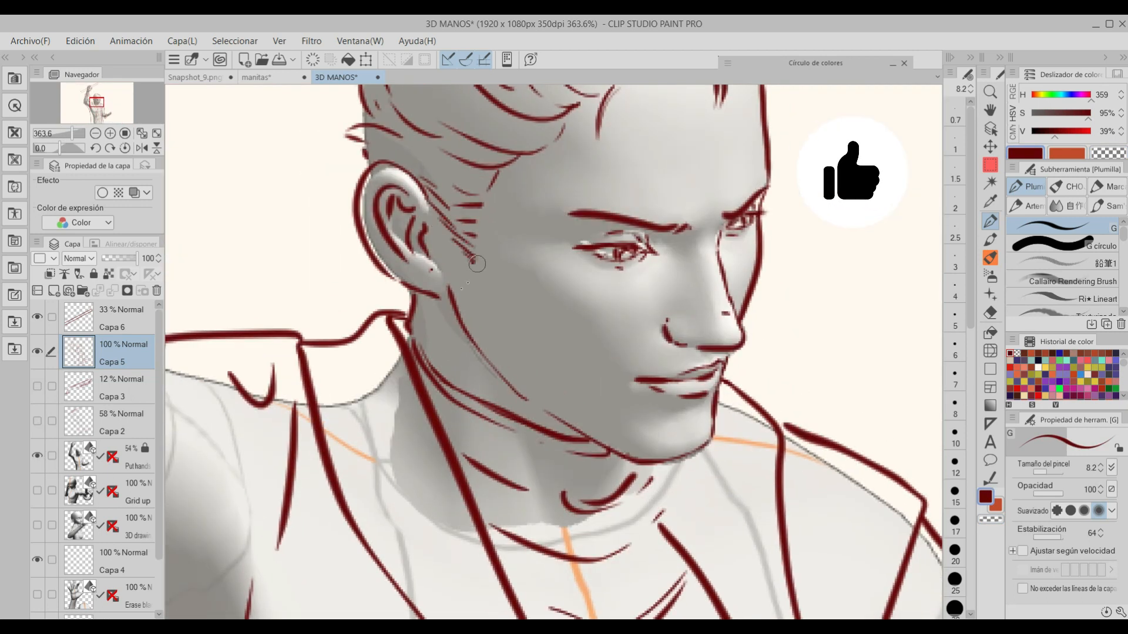
# Step: Hide the 3D figure layer and restore the rod layer Capa 6 to 100% opacity
pyautogui.scroll(-7, 588, 293)
pyautogui.click(38, 316)
pyautogui.click(38, 456)
pyautogui.click(38, 317)
pyautogui.click(120, 319)
pyautogui.moveTo(114, 258); pyautogui.dragTo(138, 258)
# Step: Add a new layer above Capa 6 and erase the rod lines on Capa 6 where the fingers overlap them
pyautogui.scroll(7, 563, 146)
pyautogui.scroll(2, 562, 146)
pyautogui.moveTo(470, 176); pyautogui.dragTo(586, 279)
pyautogui.click(53, 290)
pyautogui.click(120, 354)
pyautogui.press('c')
pyautogui.moveTo(418, 288); pyautogui.dragTo(451, 294)
pyautogui.moveTo(474, 249); pyautogui.dragTo(491, 267)
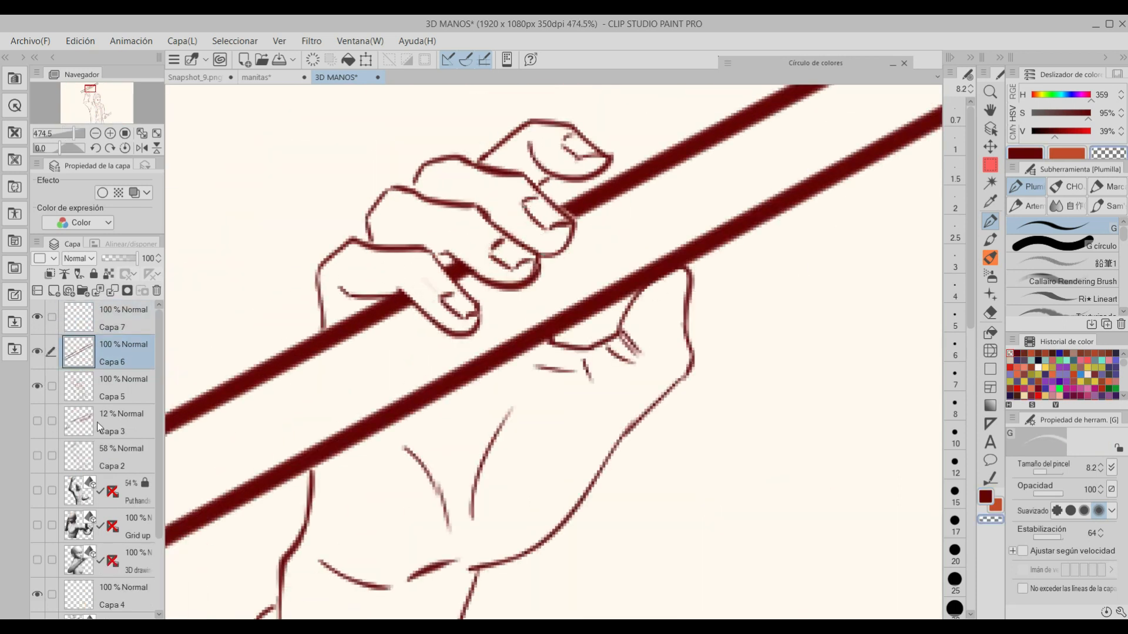
# Step: Show the locked 3D figure layer again and make Capa 5 active for work on the raised hand
pyautogui.click(38, 491)
pyautogui.click(120, 388)
pyautogui.scroll(-3, 528, 267)
pyautogui.scroll(2, 468, 293)
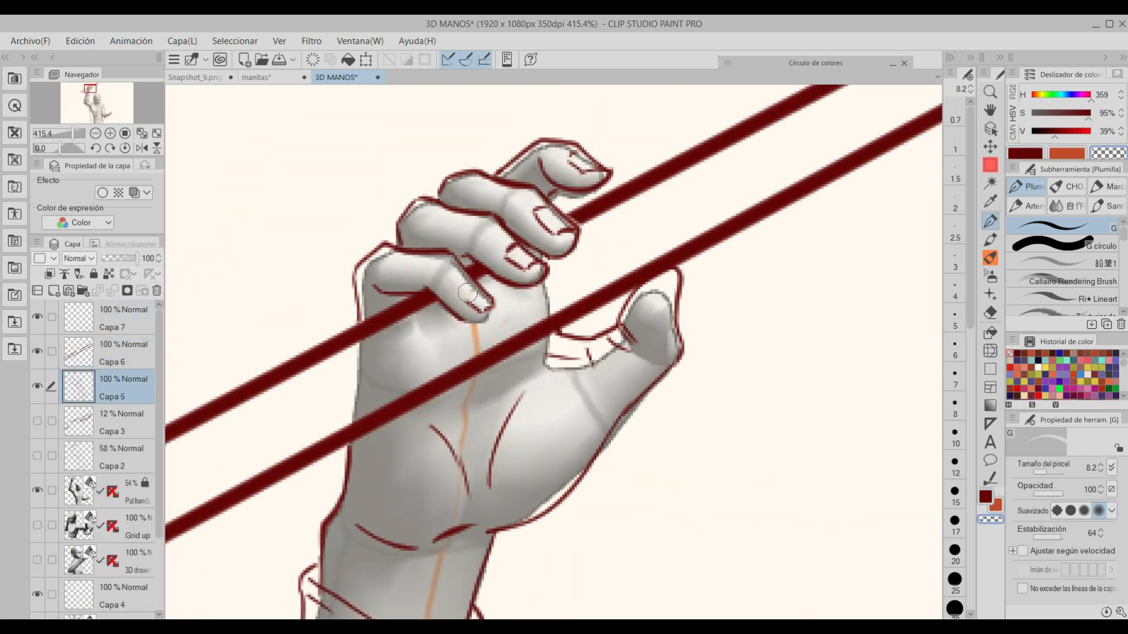